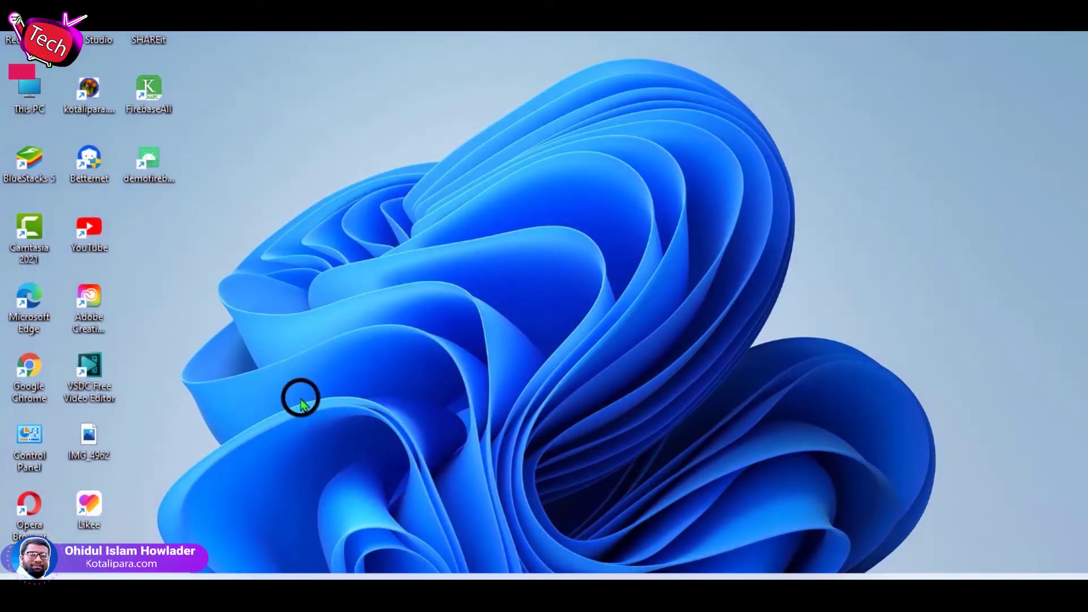
Step: Open the Windows Start menu to show the pinned apps
{"action": "key", "text": "super"}
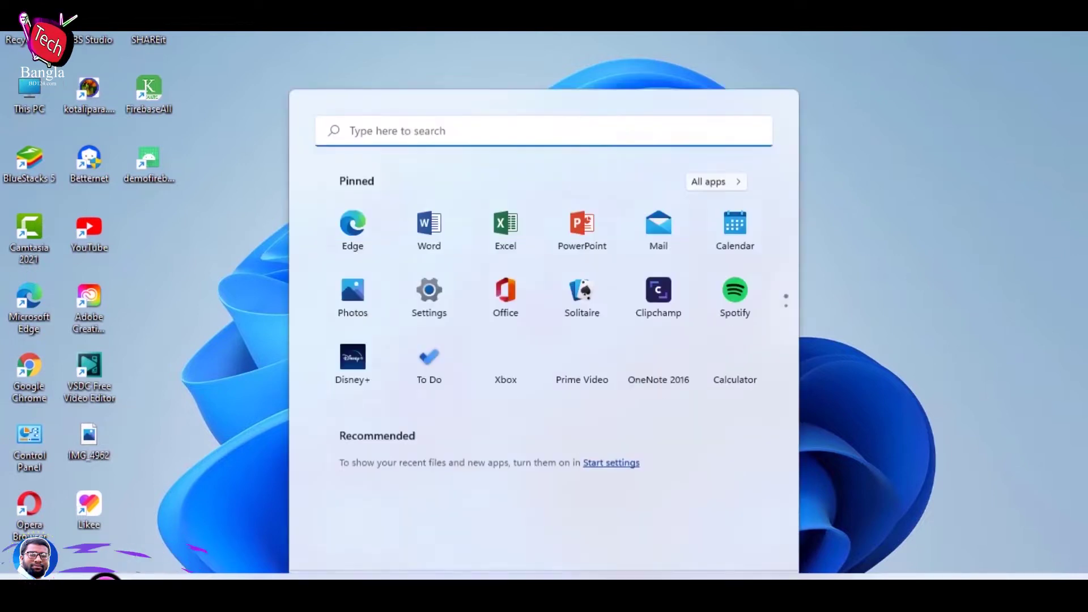
Step: Launch Adobe Premiere Pro 2020 from the All apps list
{"action": "left_click", "coordinate": [717, 123]}
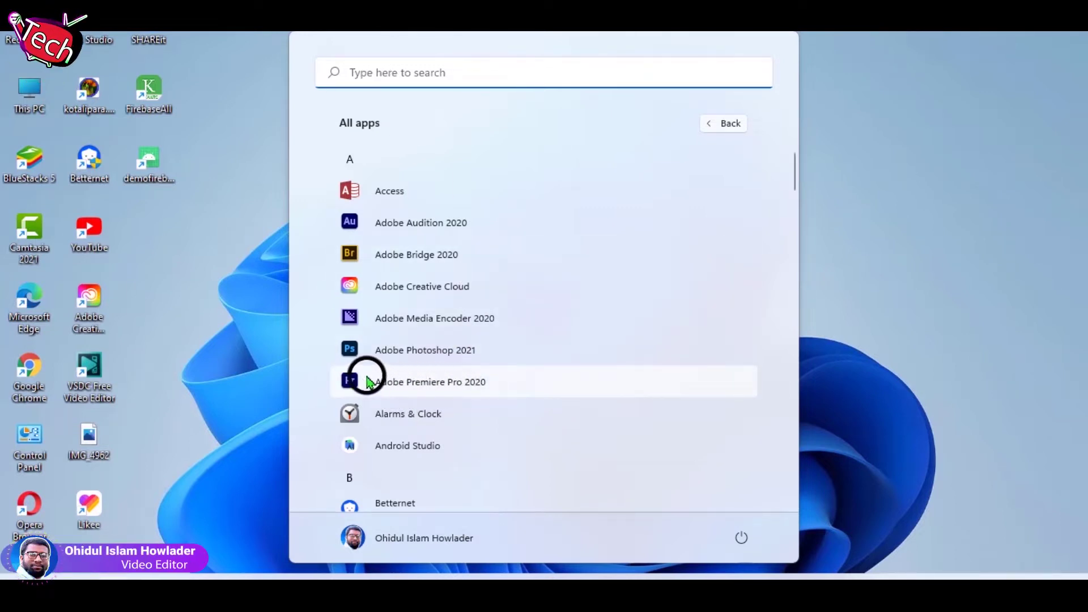
{"action": "left_click", "coordinate": [414, 383]}
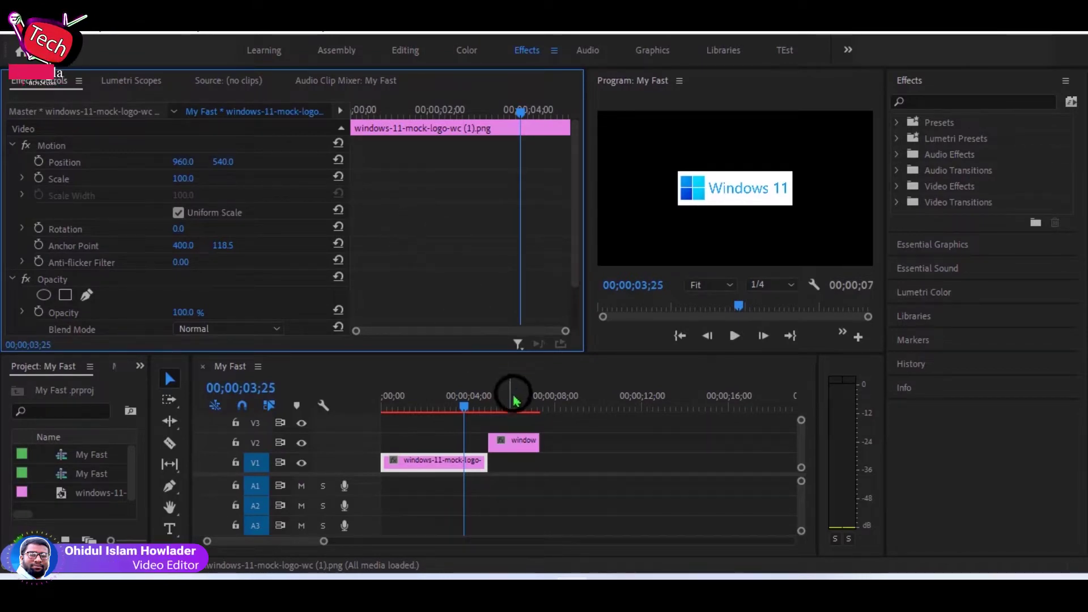
Step: Select all clips in the timeline and delete them from the sequence
{"action": "left_click", "coordinate": [528, 465]}
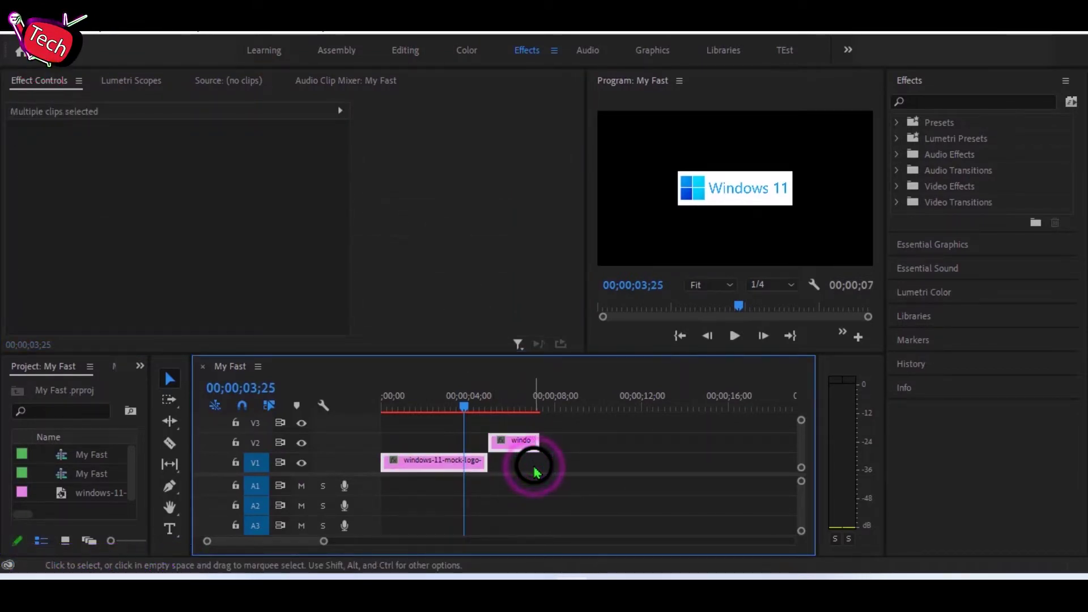
{"action": "left_click", "coordinate": [605, 452]}
{"action": "key", "text": "ctrl+a"}
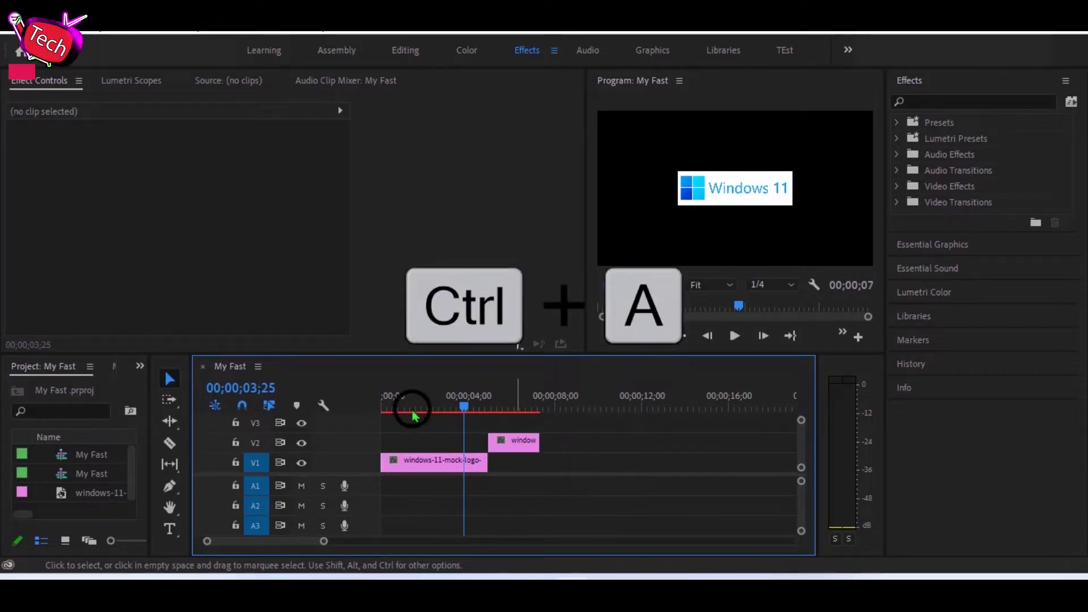
{"action": "left_click_drag", "start_coordinate": [477, 483], "coordinate": [477, 482]}
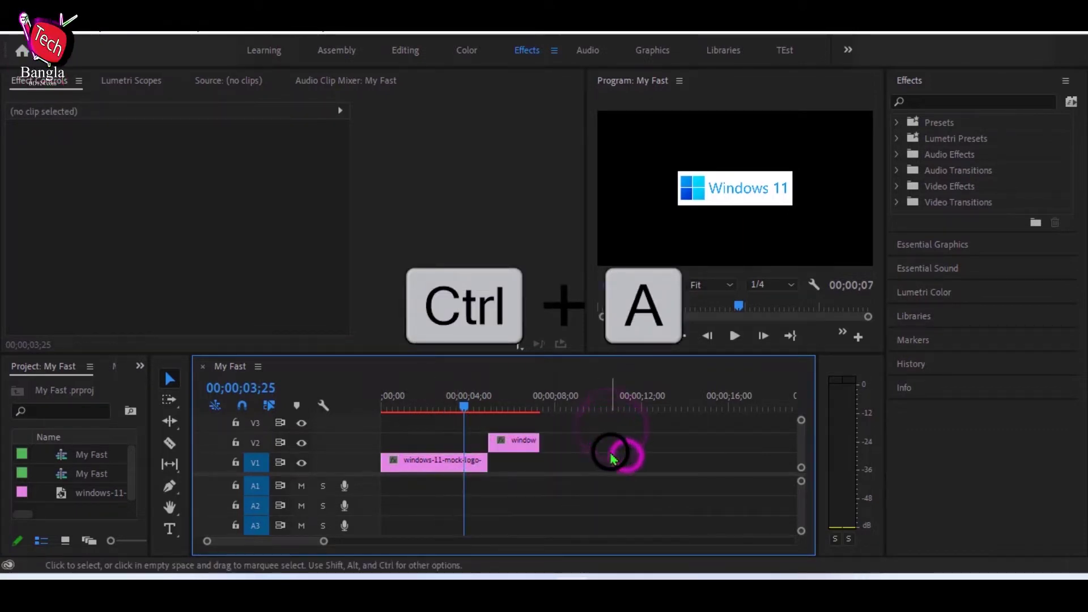
{"action": "key", "text": "Delete"}
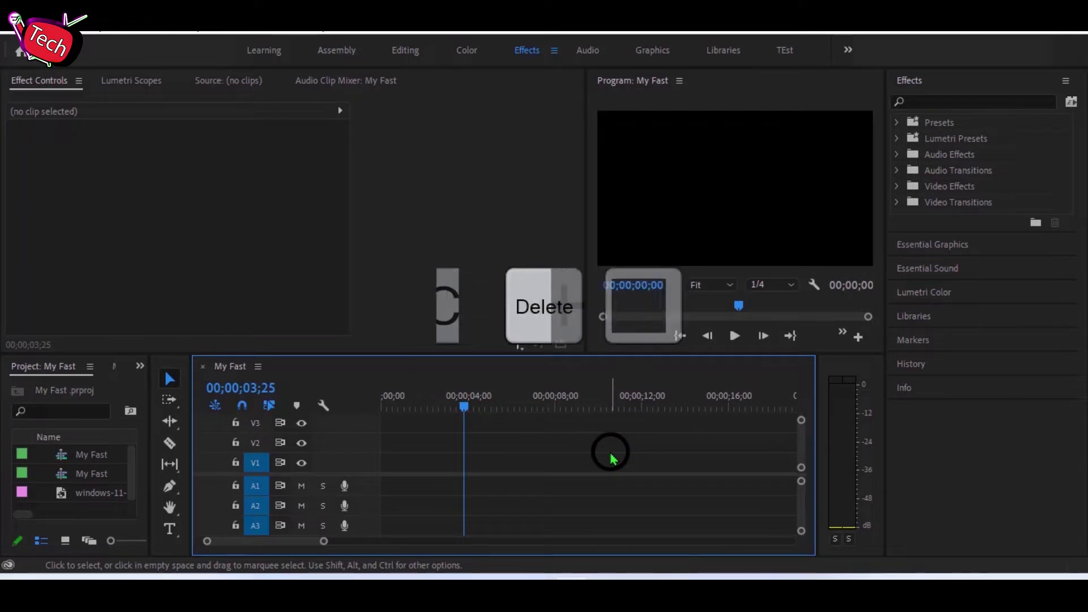
Step: Remove the extra items from the Project panel, undoing the last deletion
{"action": "left_click", "coordinate": [87, 473]}
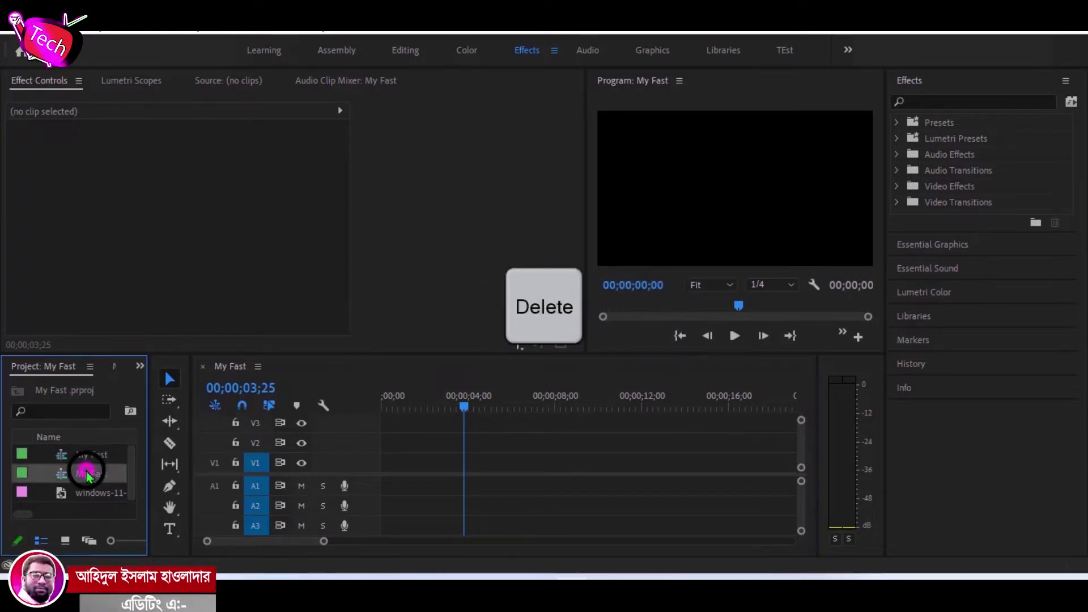
{"action": "key", "text": "Delete"}
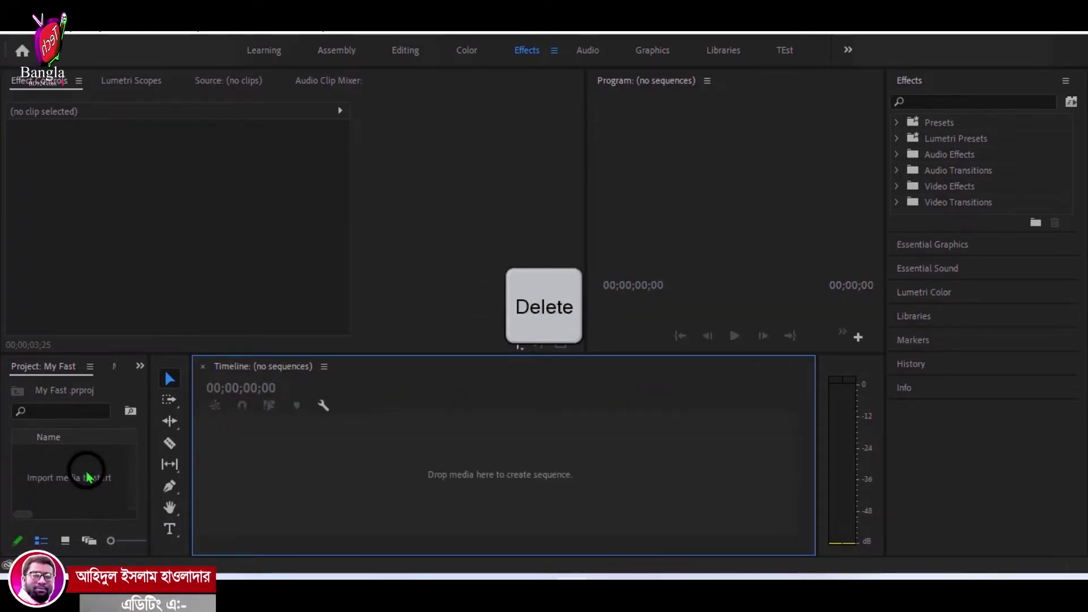
{"action": "left_click", "coordinate": [90, 466]}
{"action": "key", "text": "Delete"}
{"action": "left_click", "coordinate": [89, 474]}
{"action": "key", "text": "Delete"}
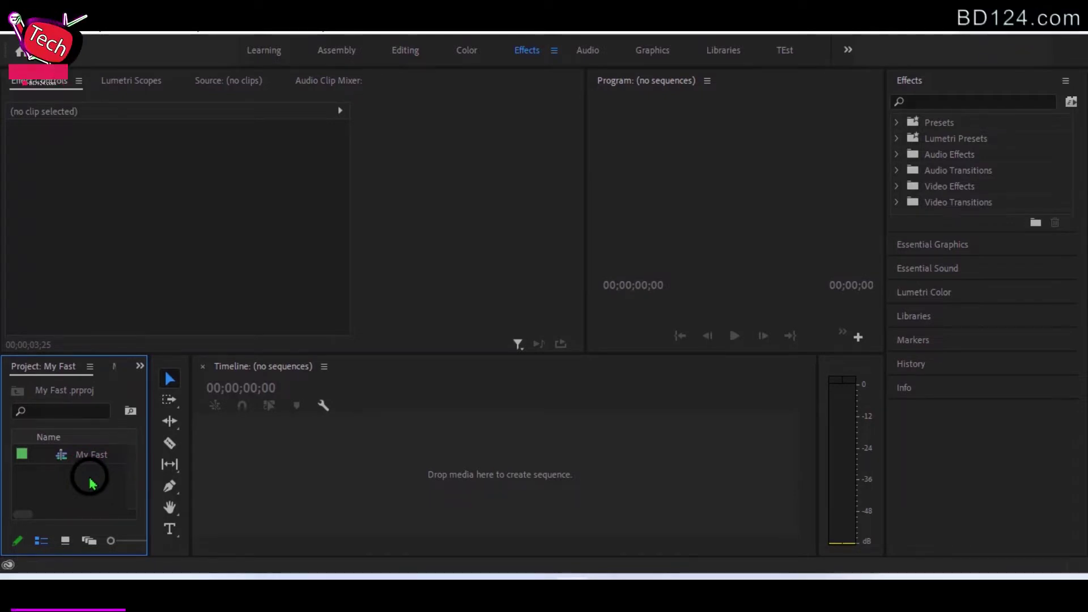
{"action": "key", "text": "ctrl+z"}
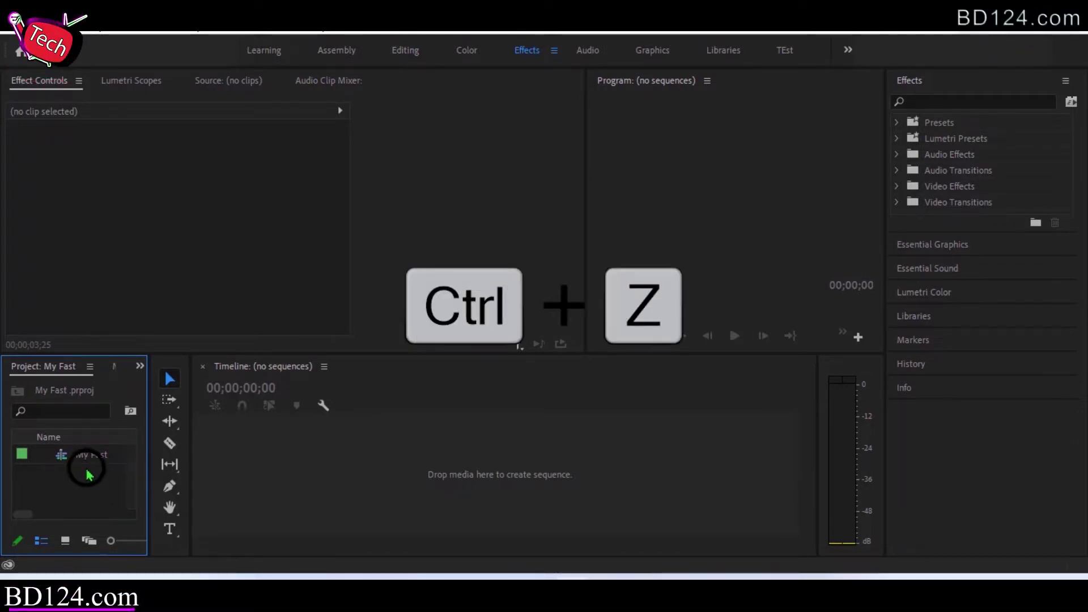
Step: Open the My Fast sequence and move the playhead back to 00;00;00;00
{"action": "double_click", "coordinate": [85, 455]}
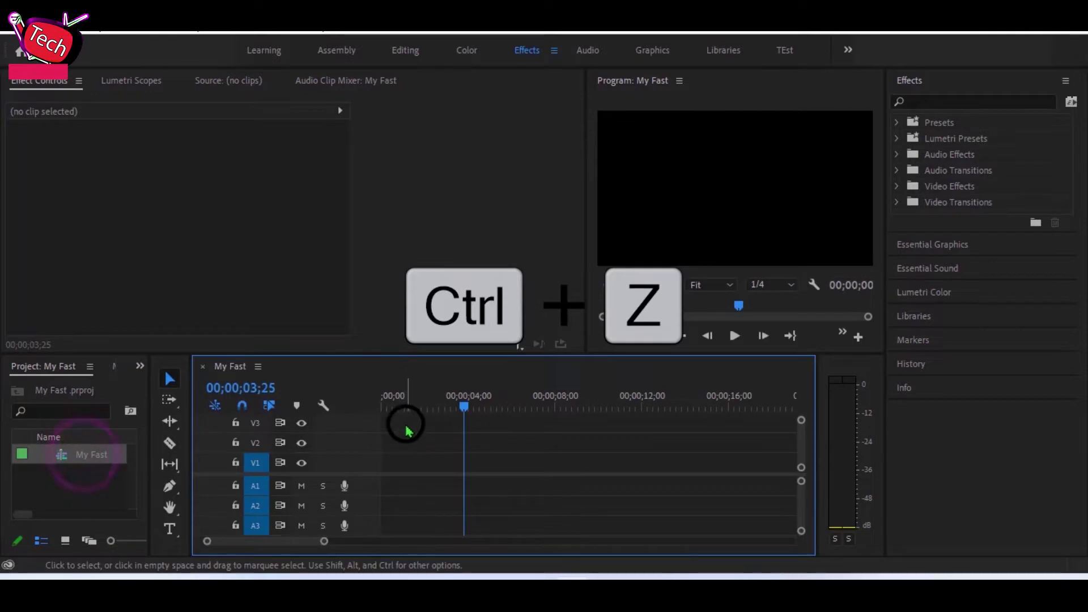
{"action": "left_click_drag", "start_coordinate": [460, 403], "coordinate": [366, 414]}
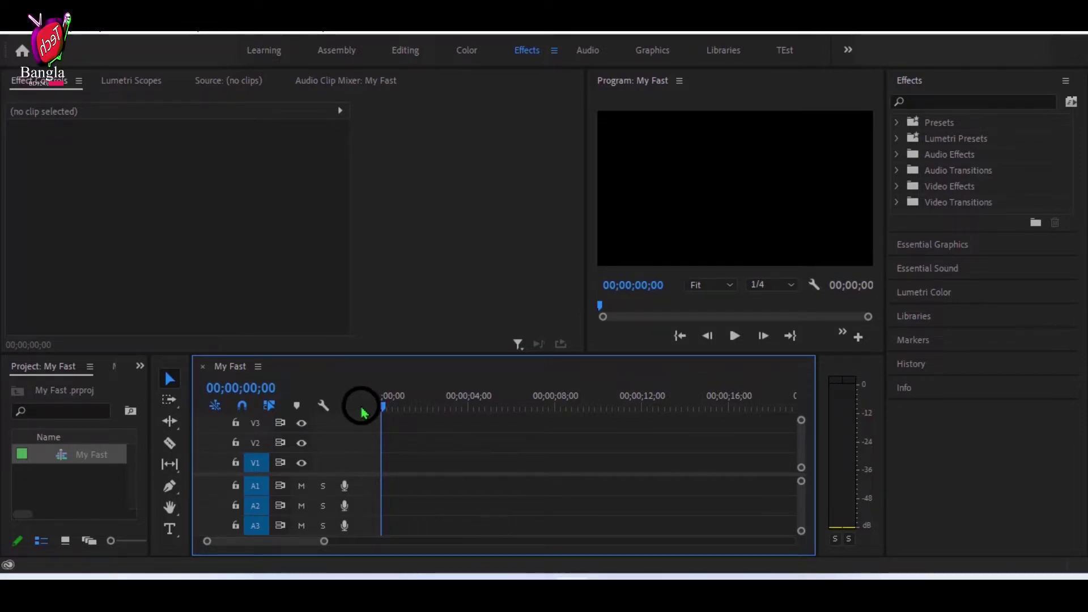
{"action": "left_click", "coordinate": [34, 23]}
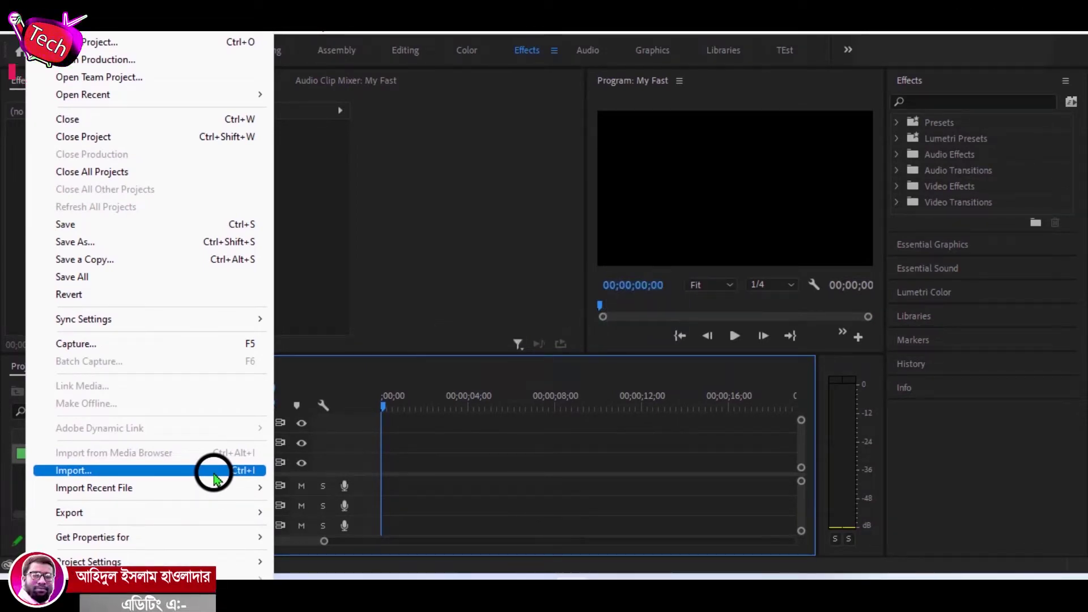
Step: Open Import and paste the 09-12-2020 clip folder path into its address bar
{"action": "left_click", "coordinate": [66, 471]}
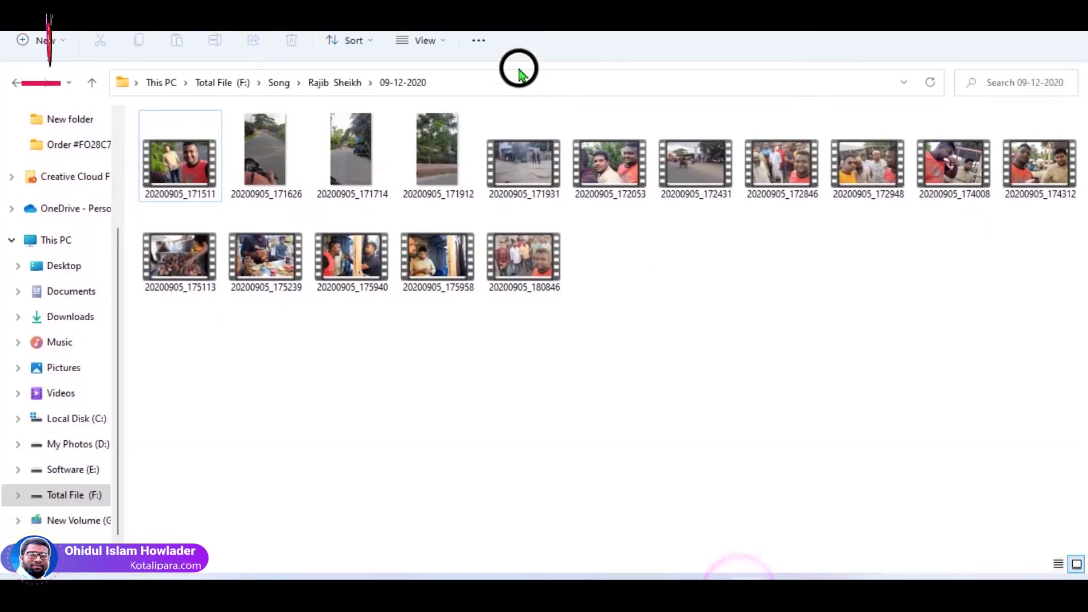
{"action": "left_click", "coordinate": [467, 79]}
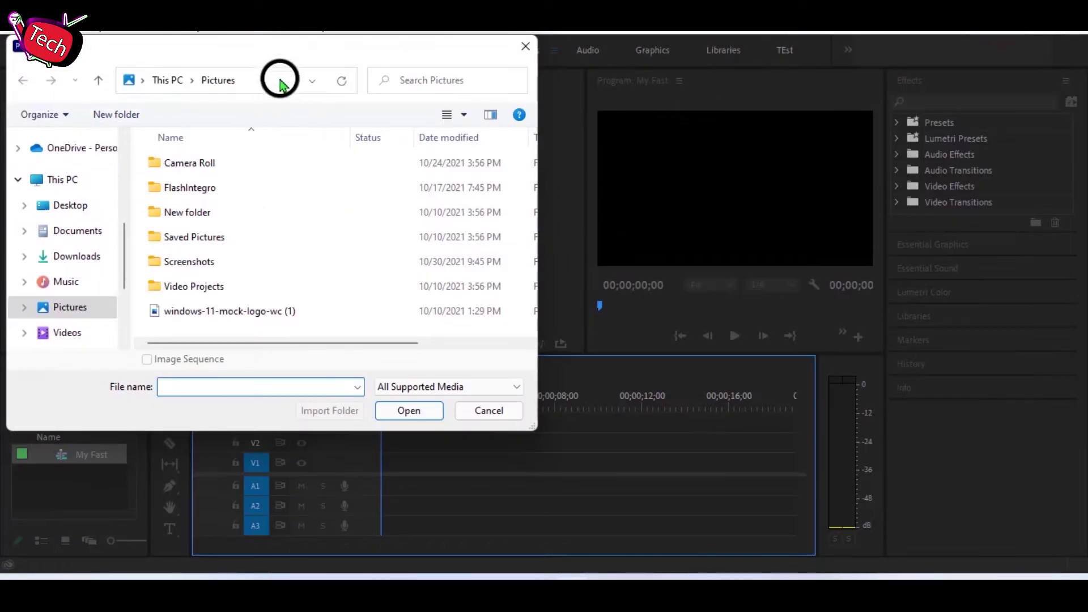
{"action": "left_click", "coordinate": [280, 82]}
{"action": "key", "text": "ctrl+v"}
Step: Go to the 09-12-2020 folder and select clip 20200905_171511
{"action": "left_click", "coordinate": [342, 81]}
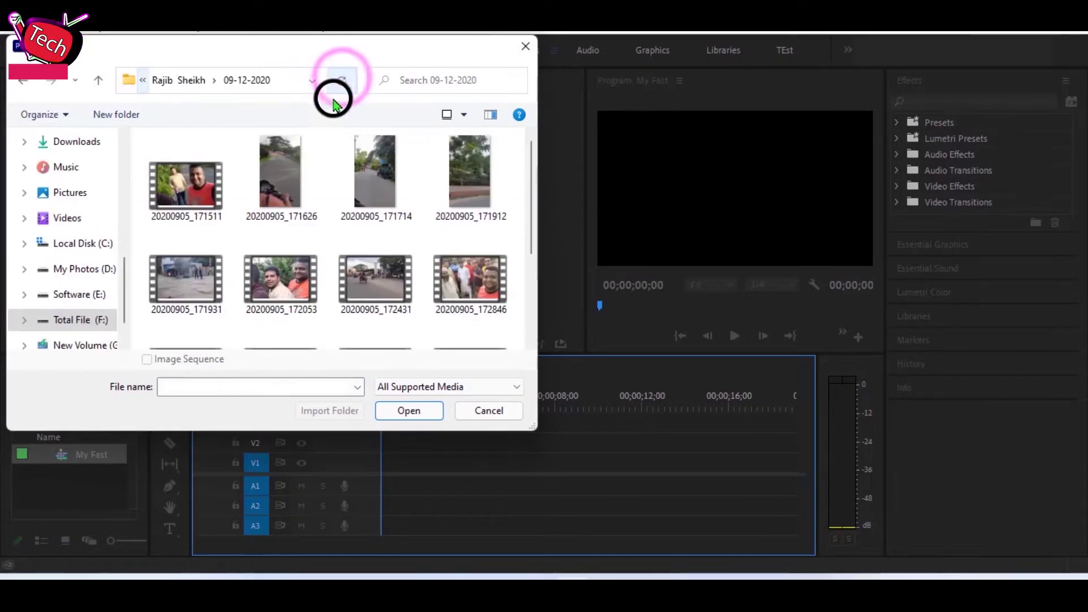
{"action": "scroll", "coordinate": [223, 209], "scroll_direction": "down", "scroll_amount": 3}
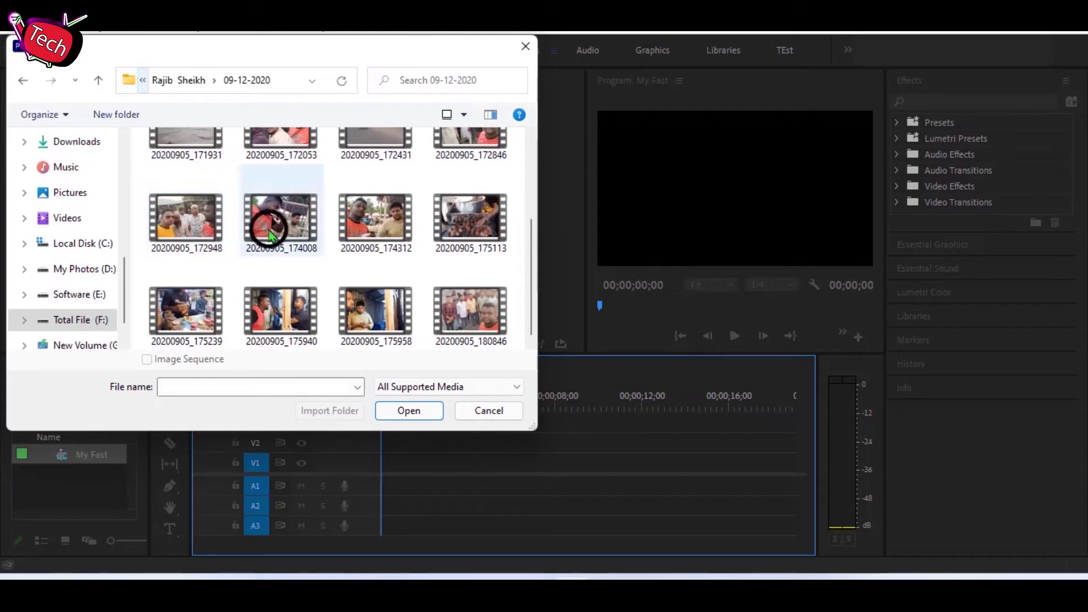
{"action": "scroll", "coordinate": [333, 255], "scroll_direction": "up", "scroll_amount": 3}
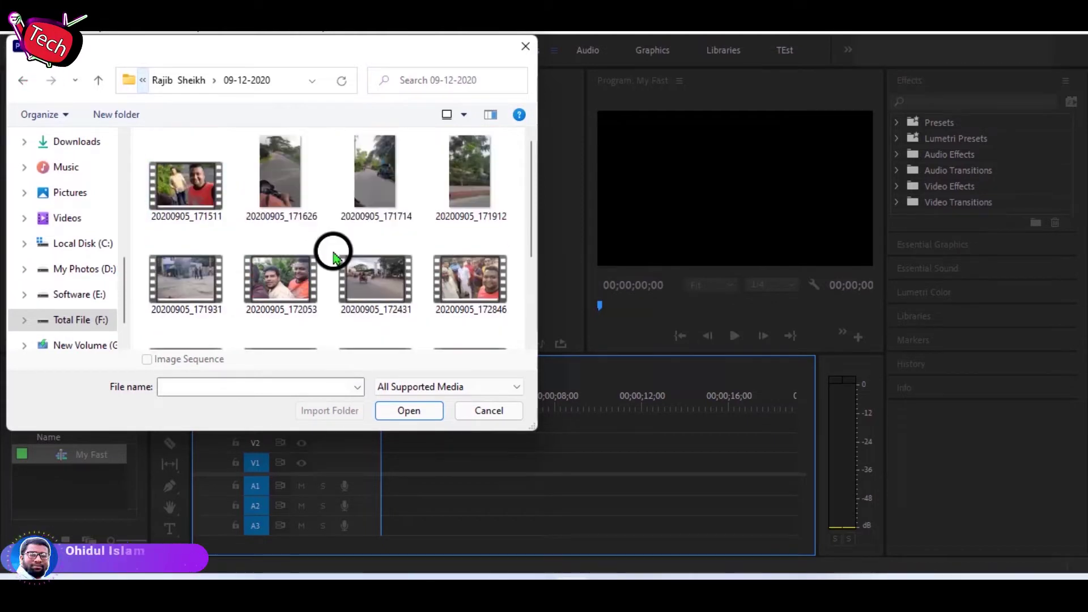
{"action": "left_click", "coordinate": [183, 188]}
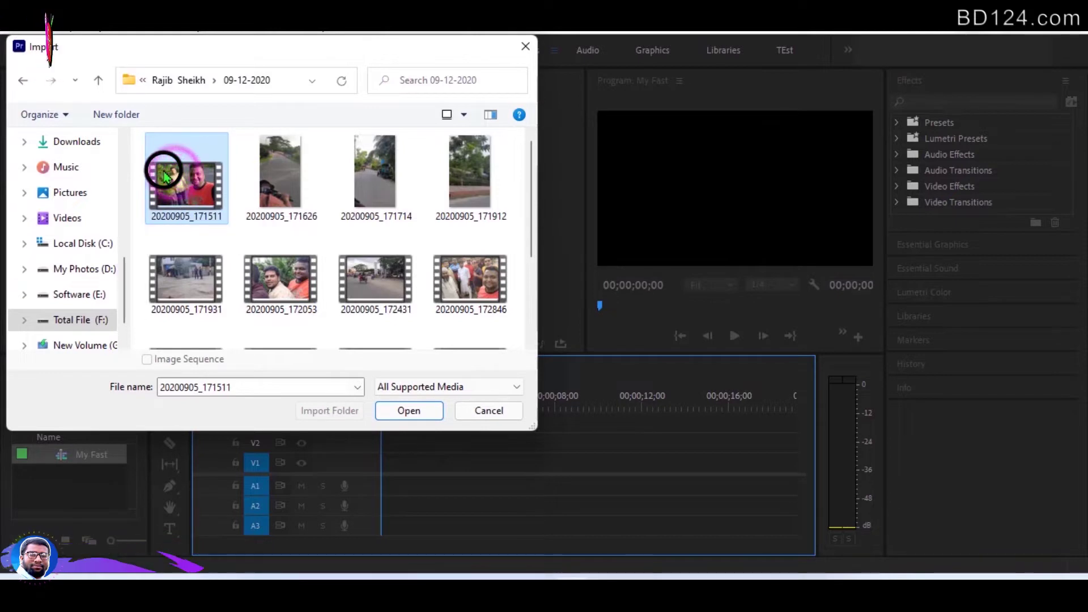
{"action": "scroll", "coordinate": [453, 303], "scroll_direction": "down", "scroll_amount": 3}
{"action": "left_click", "coordinate": [453, 303], "text": "shift"}
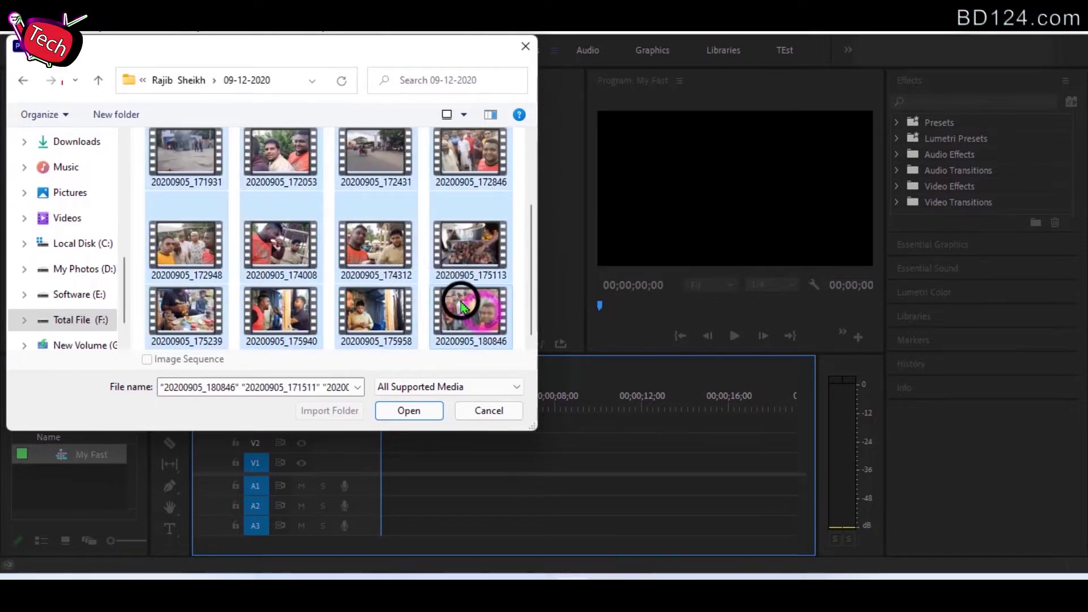
{"action": "scroll", "coordinate": [212, 199], "scroll_direction": "up", "scroll_amount": 3}
{"action": "left_click", "coordinate": [181, 170]}
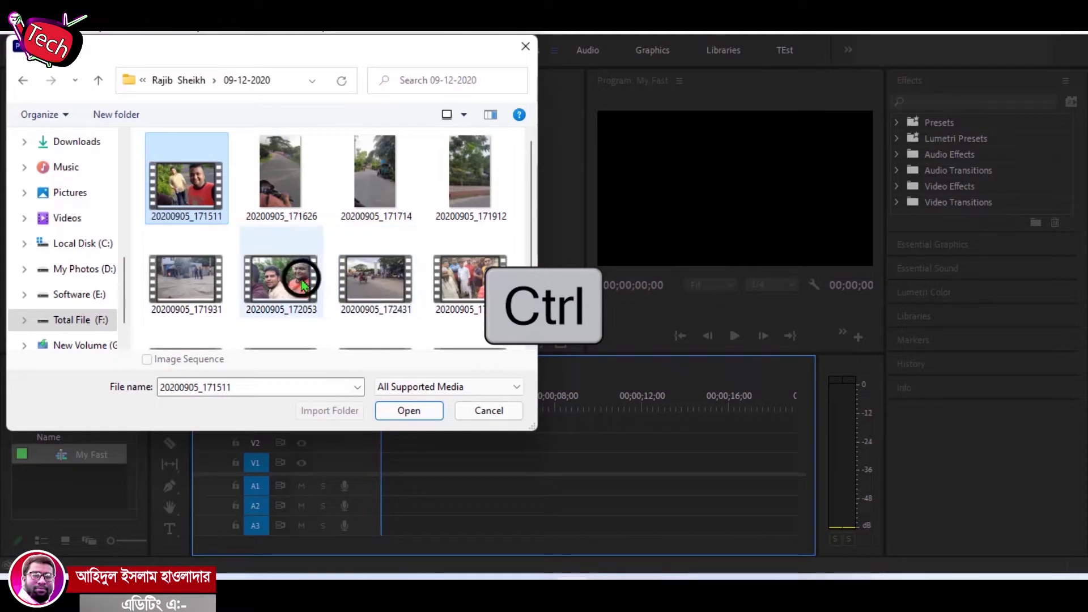
Step: Add clips 172053, 172846, 174312, 174008, 172948 and 180846, then import all seven
{"action": "left_click", "coordinate": [281, 273], "text": "ctrl"}
{"action": "left_click", "coordinate": [487, 278], "text": "ctrl"}
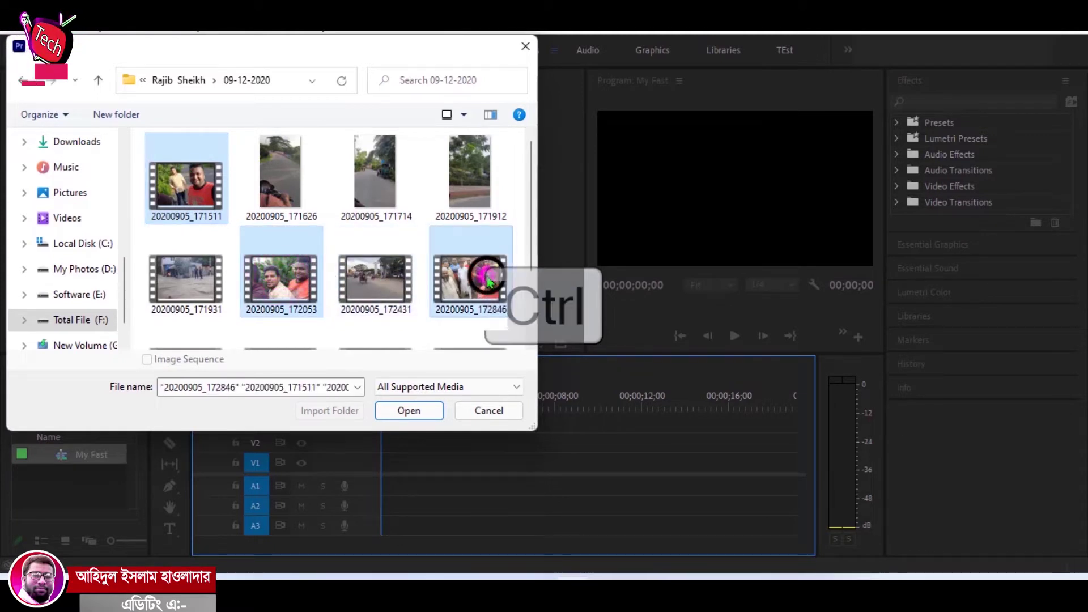
{"action": "left_click_drag", "start_coordinate": [529, 153], "coordinate": [526, 182]}
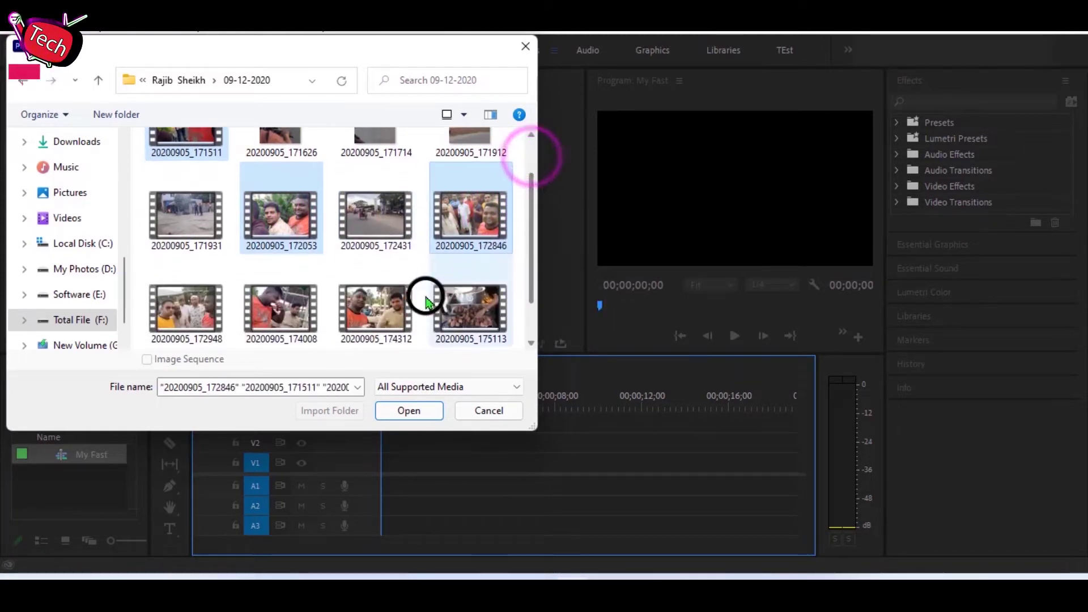
{"action": "left_click", "coordinate": [358, 311], "text": "ctrl"}
{"action": "left_click", "coordinate": [280, 309], "text": "ctrl"}
{"action": "left_click", "coordinate": [159, 311], "text": "ctrl"}
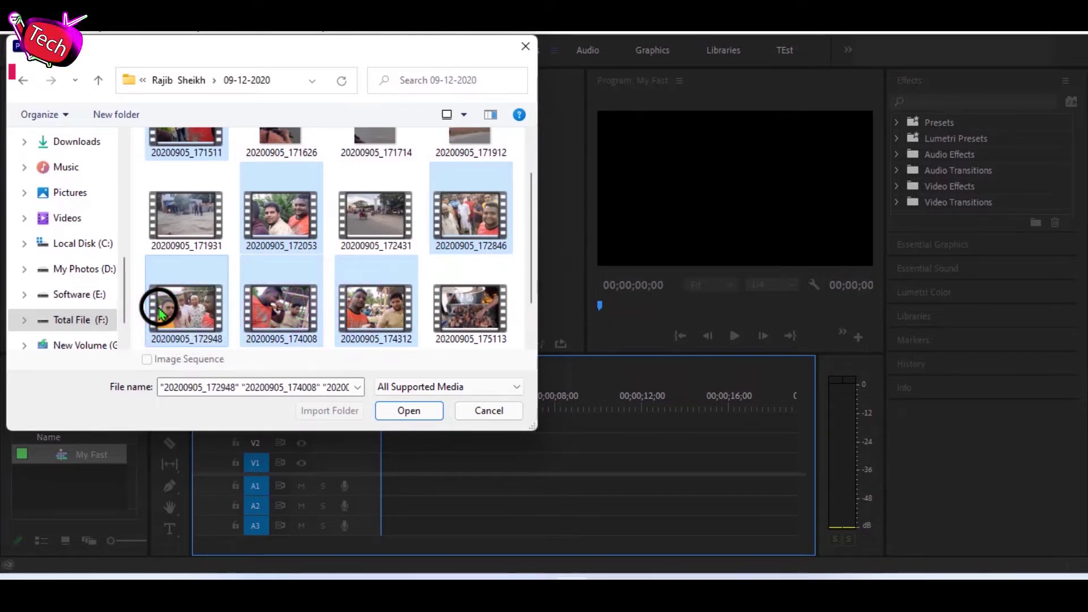
{"action": "scroll", "coordinate": [326, 282], "scroll_direction": "down", "scroll_amount": 2}
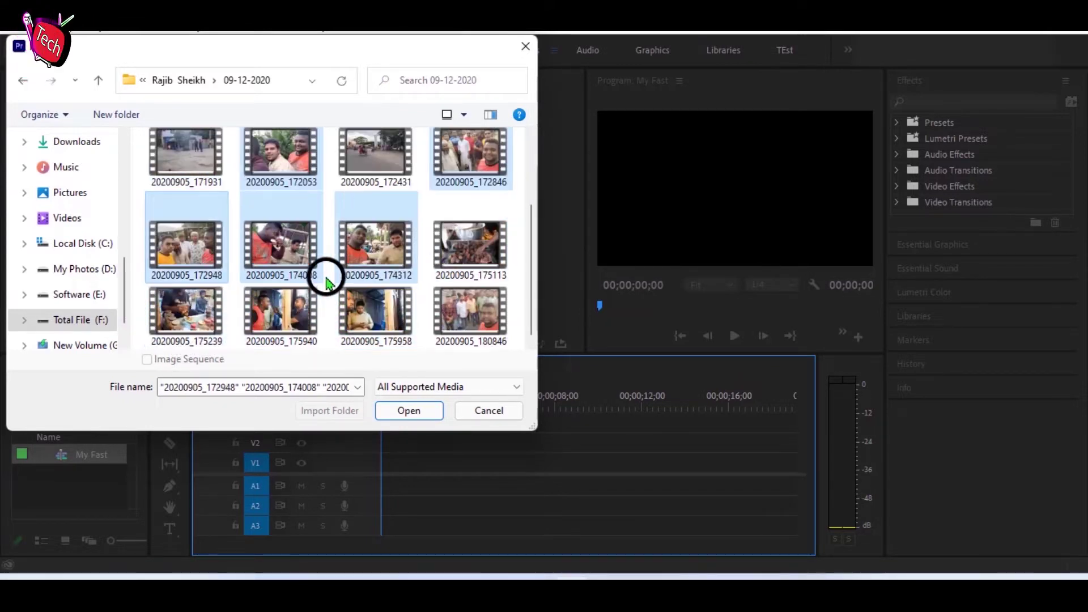
{"action": "left_click", "coordinate": [464, 311], "text": "ctrl"}
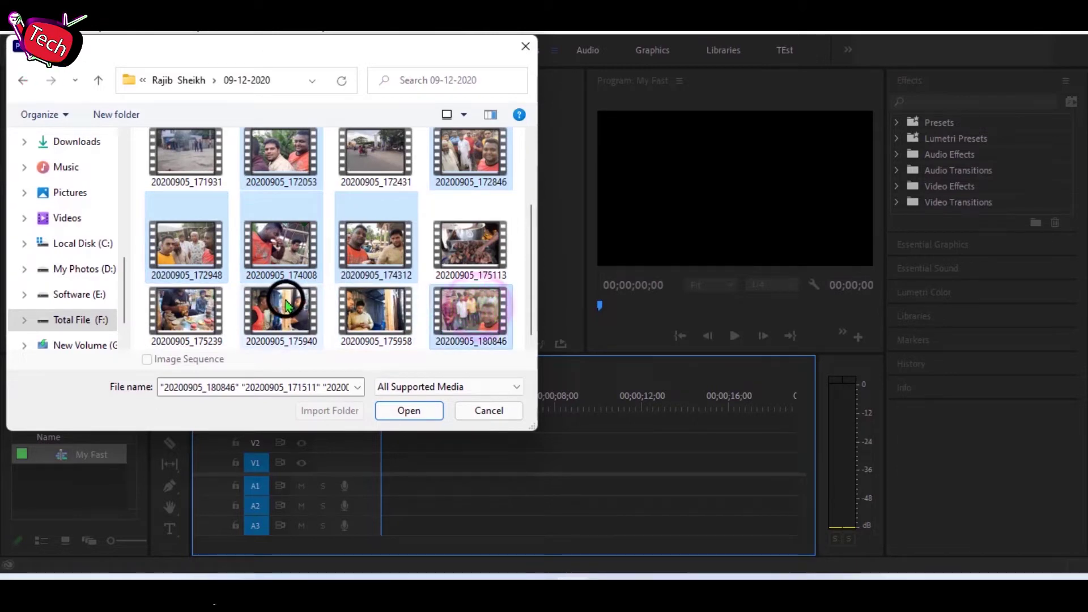
{"action": "left_click", "coordinate": [402, 410]}
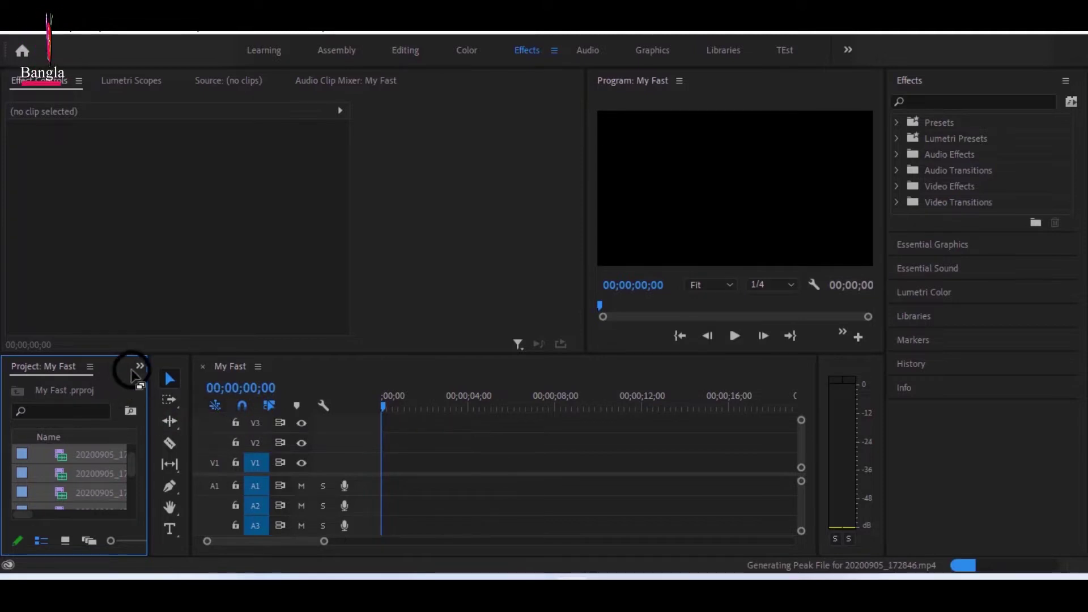
Step: Widen and heighten the Project panel so full clip names show
{"action": "left_click_drag", "start_coordinate": [150, 383], "coordinate": [167, 379]}
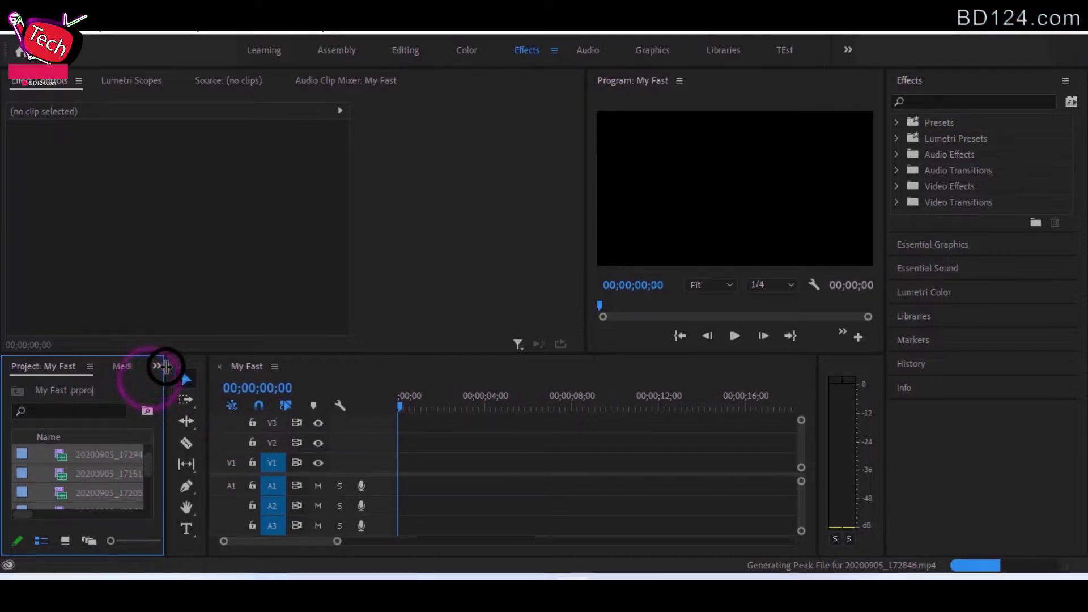
{"action": "scroll", "coordinate": [104, 461], "scroll_direction": "down", "scroll_amount": 1}
{"action": "left_click", "coordinate": [101, 460]}
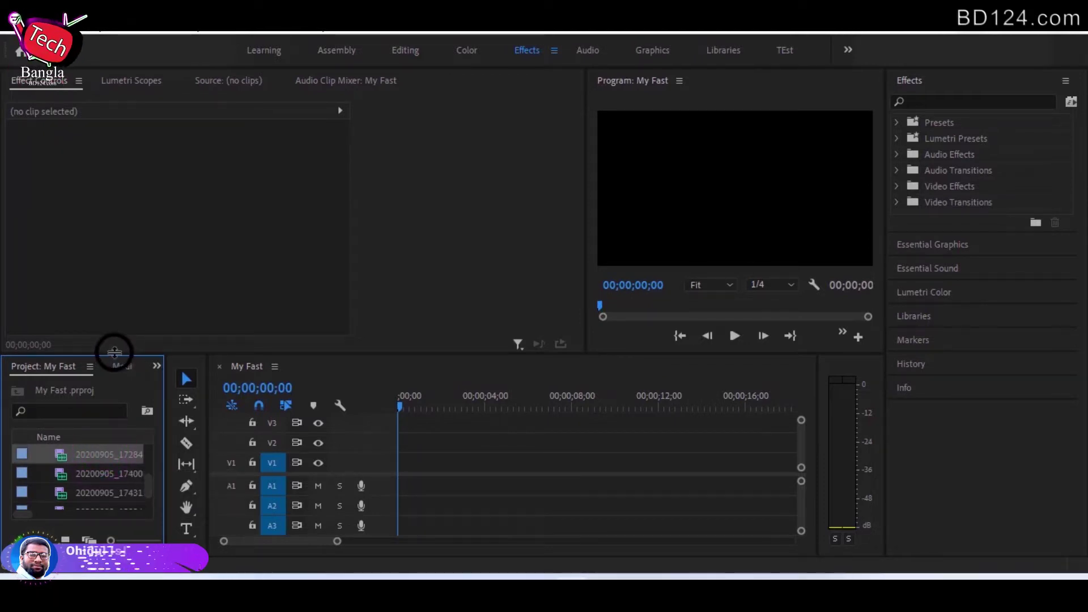
{"action": "left_click_drag", "start_coordinate": [113, 354], "coordinate": [114, 290]}
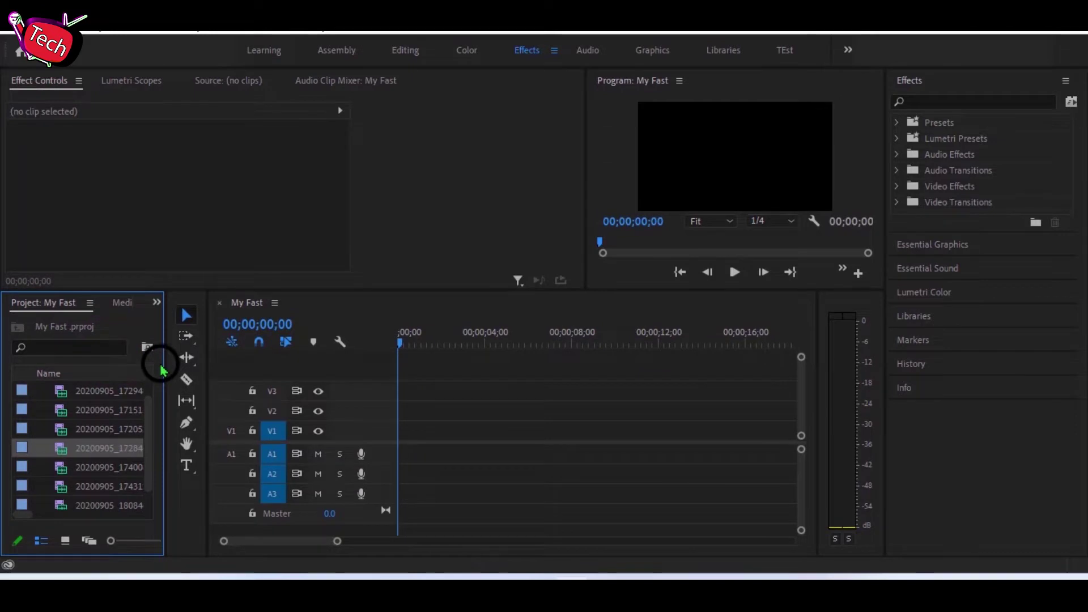
{"action": "left_click_drag", "start_coordinate": [165, 361], "coordinate": [187, 362]}
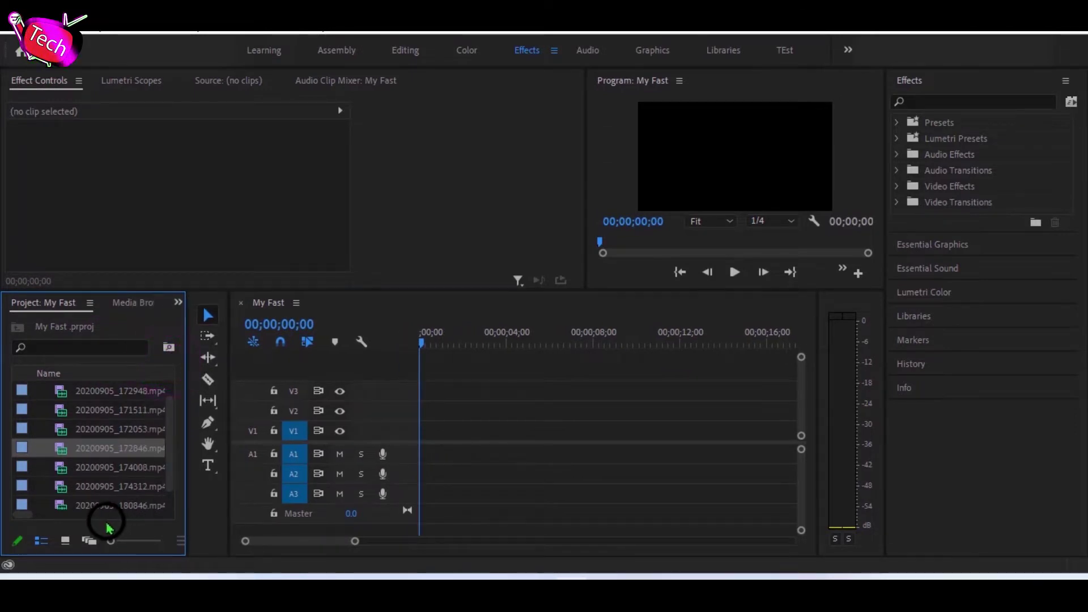
Step: Switch the Project panel to Icon View and open 20200905_174312.mp4 for preview
{"action": "left_click", "coordinate": [64, 539]}
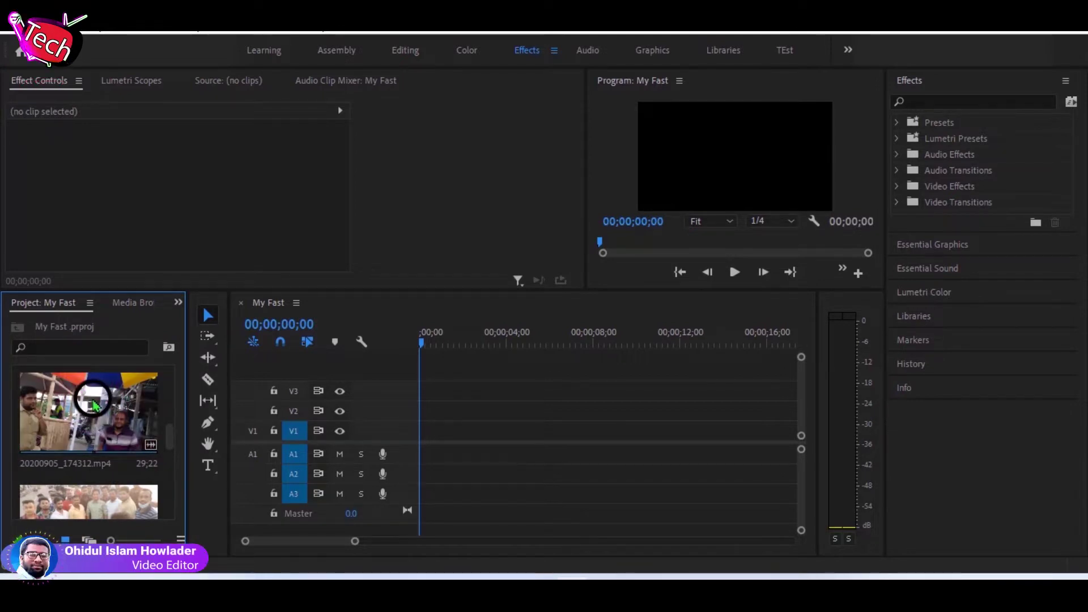
{"action": "left_click", "coordinate": [92, 403]}
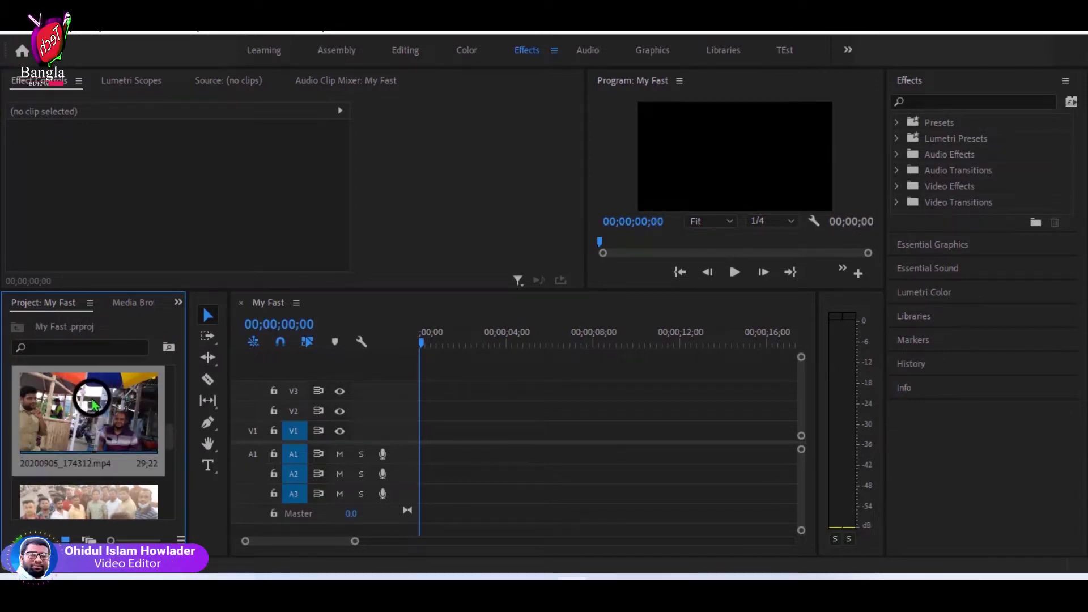
{"action": "double_click", "coordinate": [88, 422]}
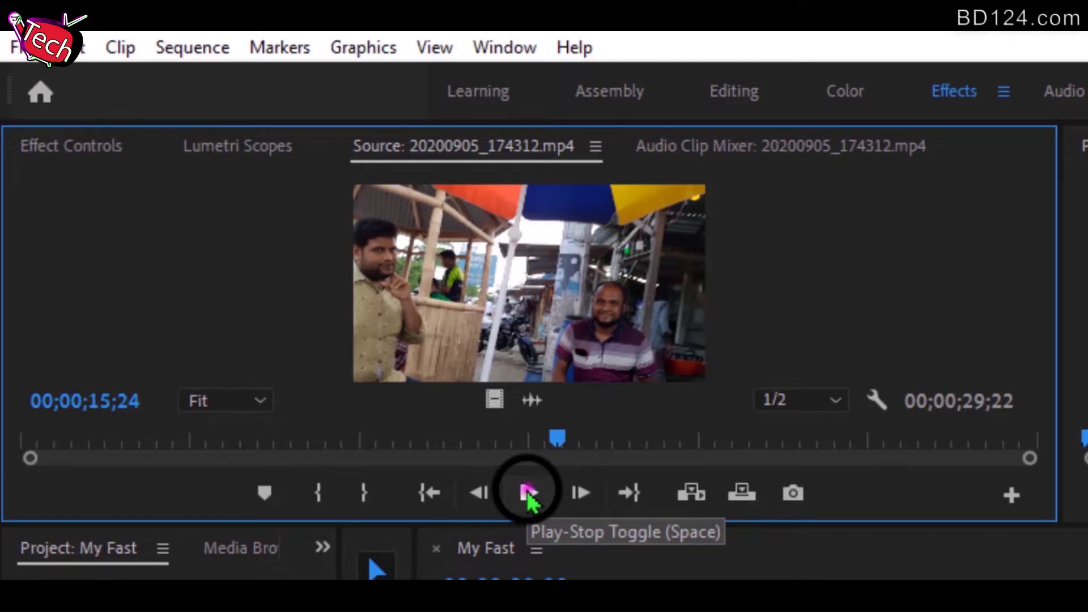
Step: Play 20200905_174312.mp4 in the enlarged Source monitor, stopping at 00;00;17;14
{"action": "left_click", "coordinate": [529, 495]}
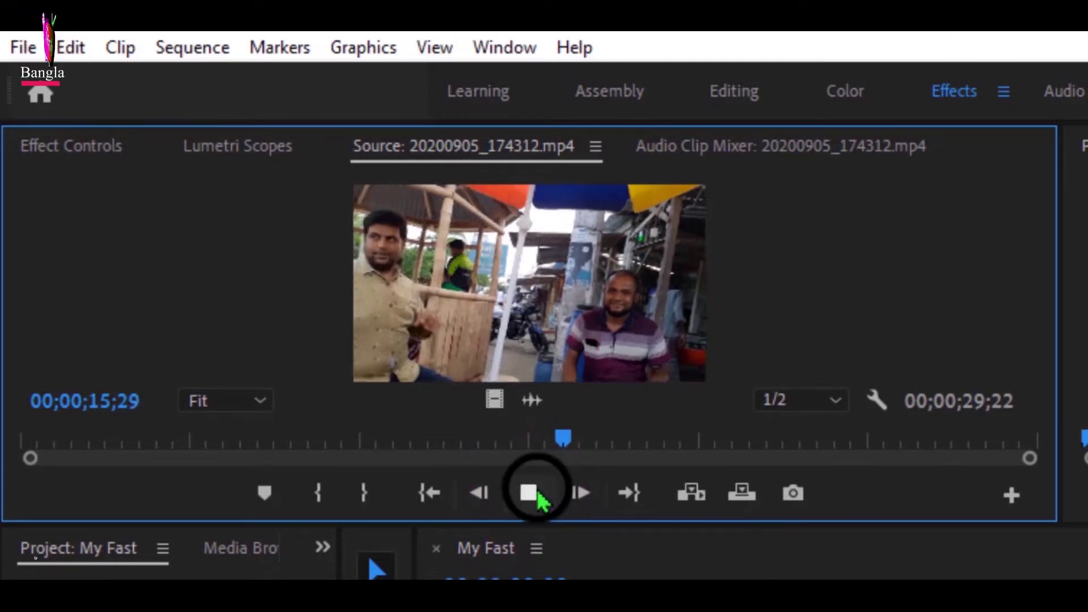
{"action": "left_click", "coordinate": [538, 494]}
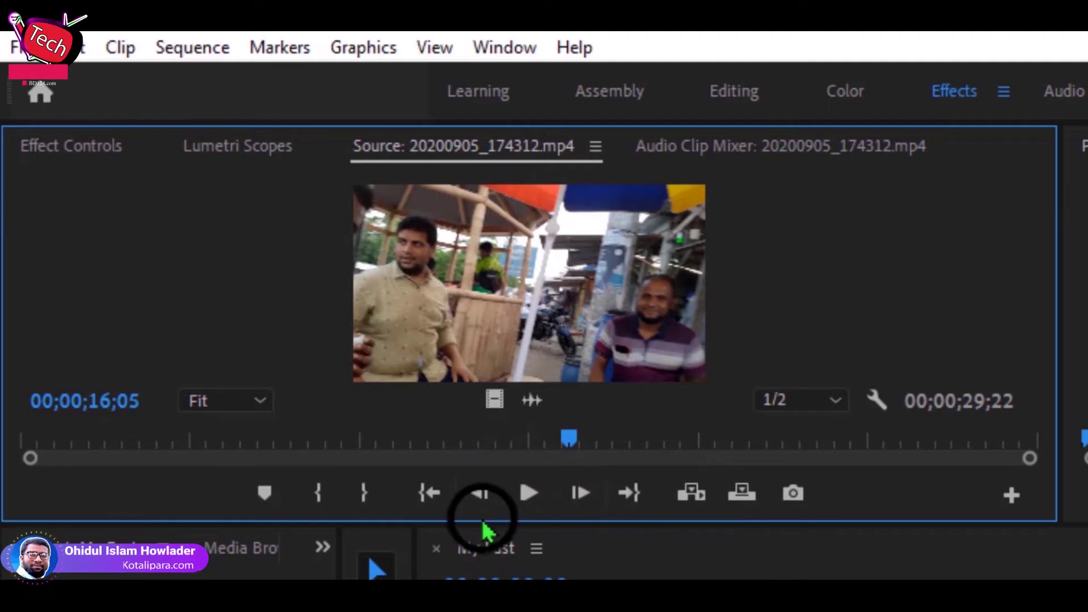
{"action": "left_click_drag", "start_coordinate": [476, 527], "coordinate": [473, 555]}
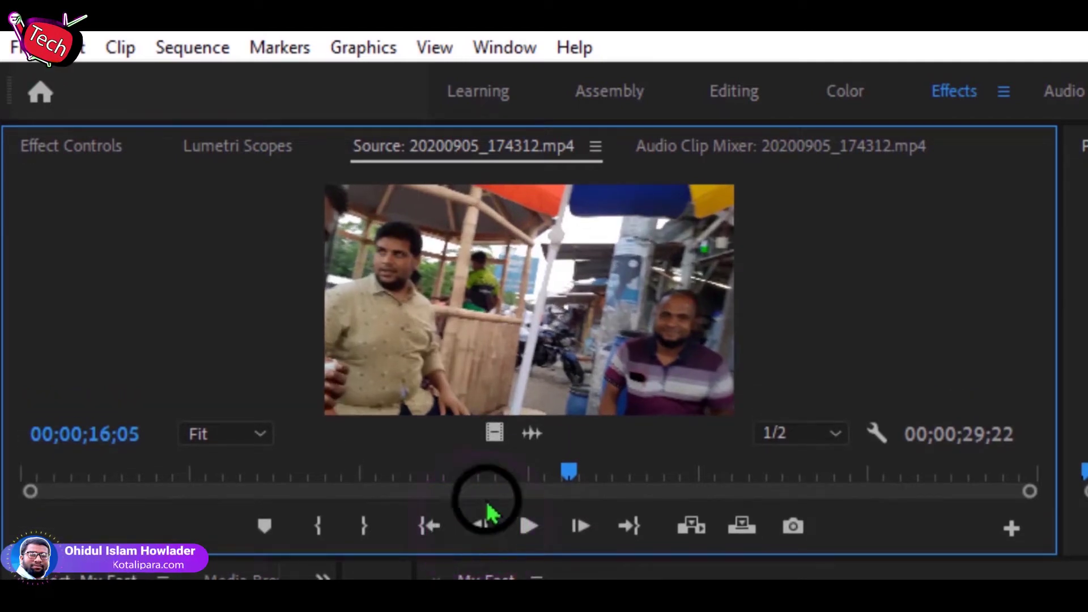
{"action": "key", "text": "space"}
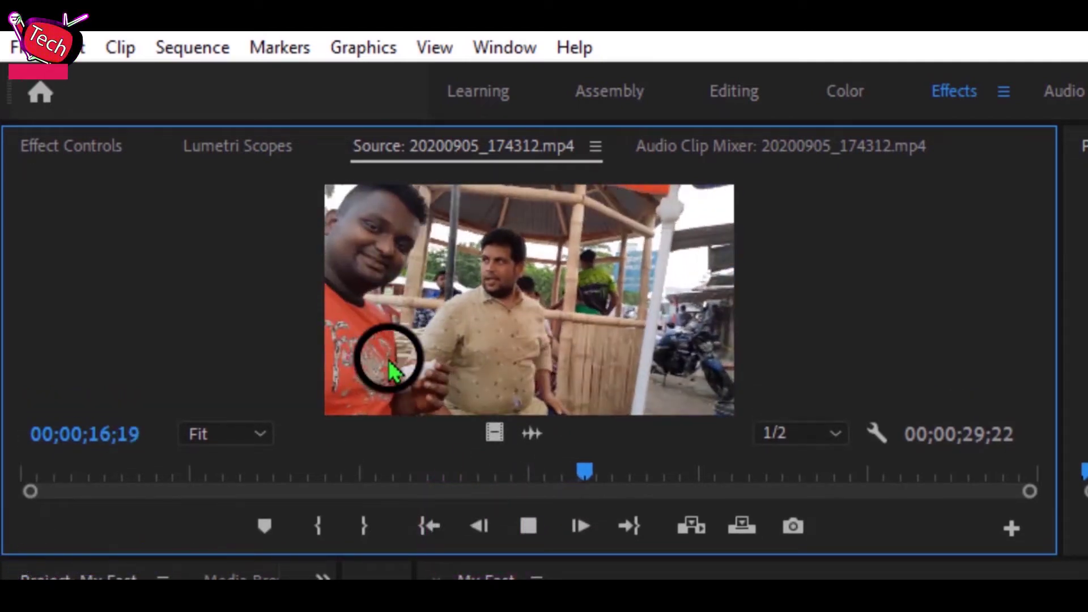
{"action": "key", "text": "space"}
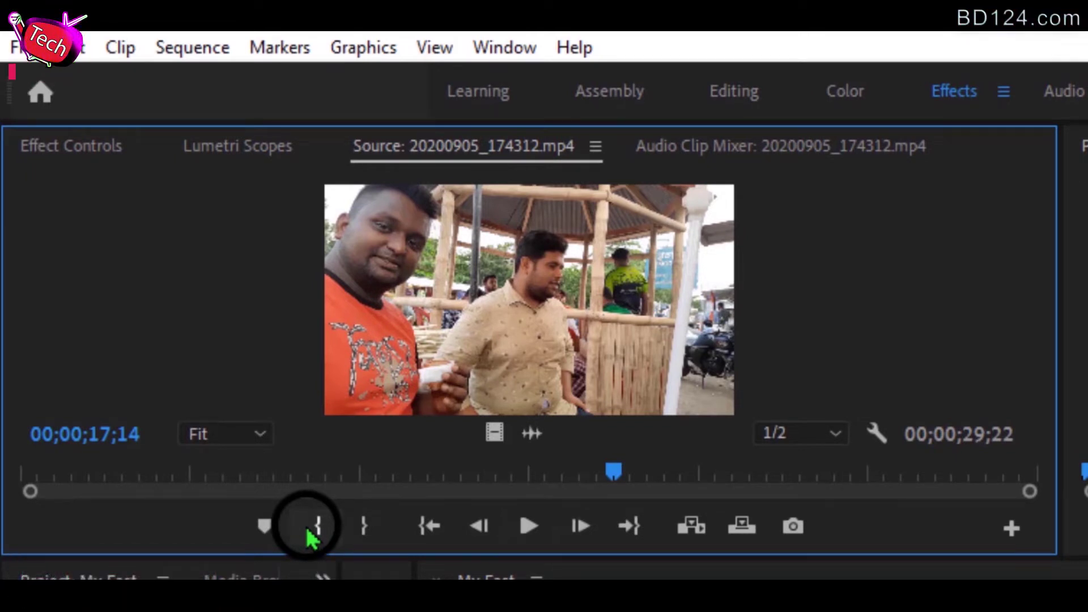
Step: Mark the source clip In at 00;00;17;14 and Out at 00;00;26;04
{"action": "left_click", "coordinate": [308, 533]}
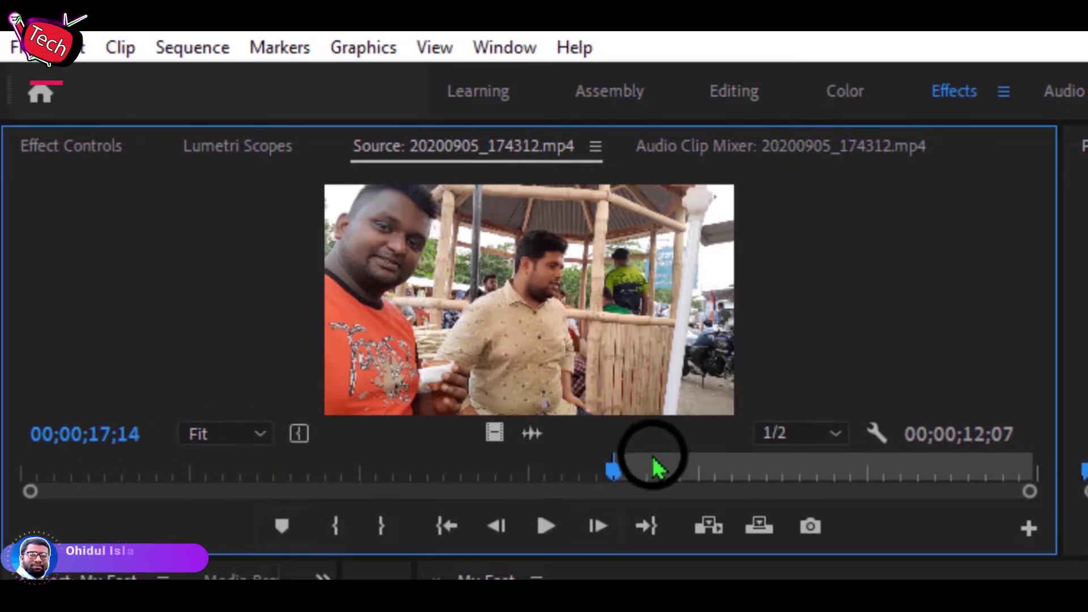
{"action": "left_click", "coordinate": [669, 466]}
{"action": "left_click_drag", "start_coordinate": [670, 469], "coordinate": [862, 484]}
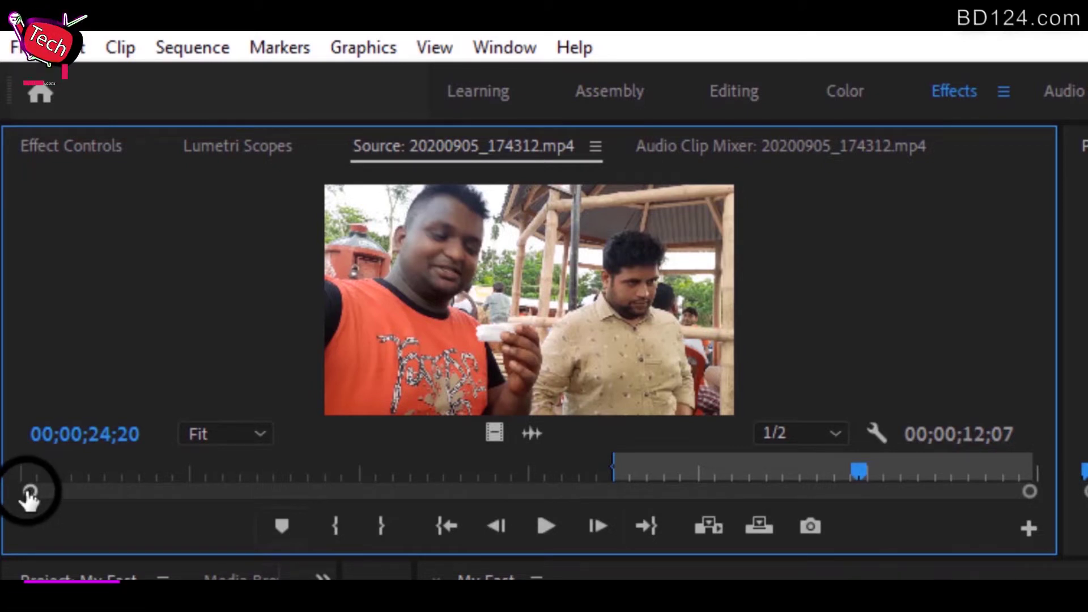
{"action": "mouse_move", "coordinate": [29, 493]}
{"action": "left_mouse_down"}
{"action": "mouse_move", "coordinate": [247, 527]}
{"action": "mouse_move", "coordinate": [199, 546]}
{"action": "left_mouse_up"}
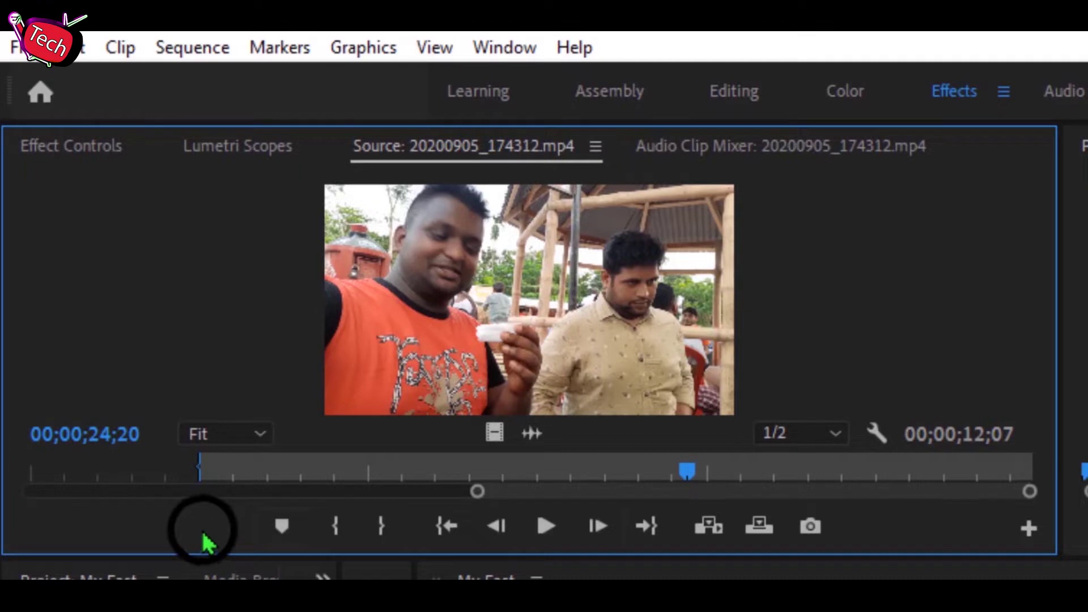
{"action": "key", "text": "space"}
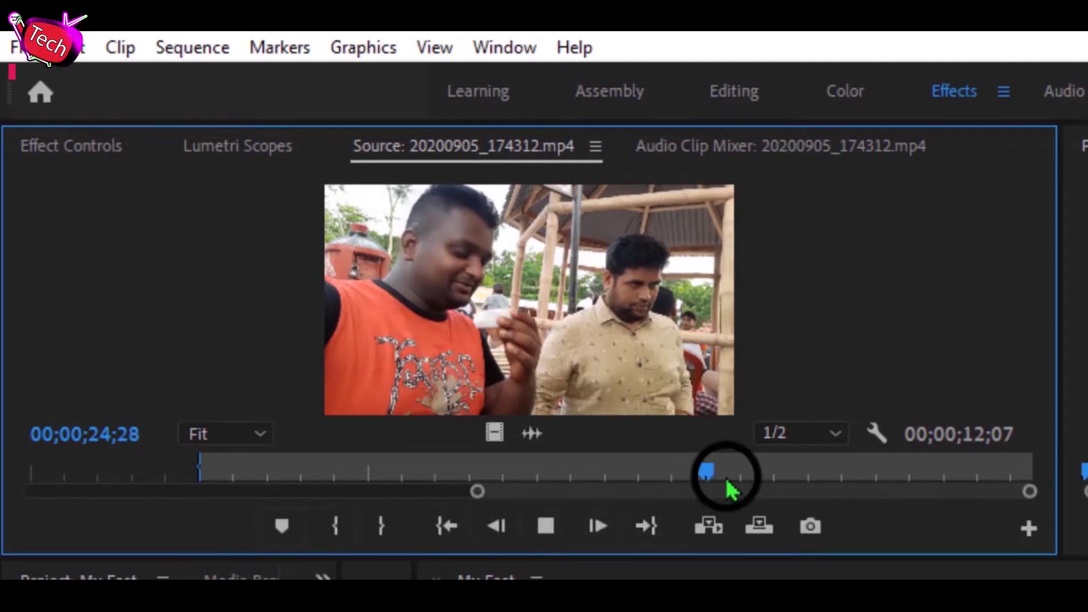
{"action": "key", "text": "space"}
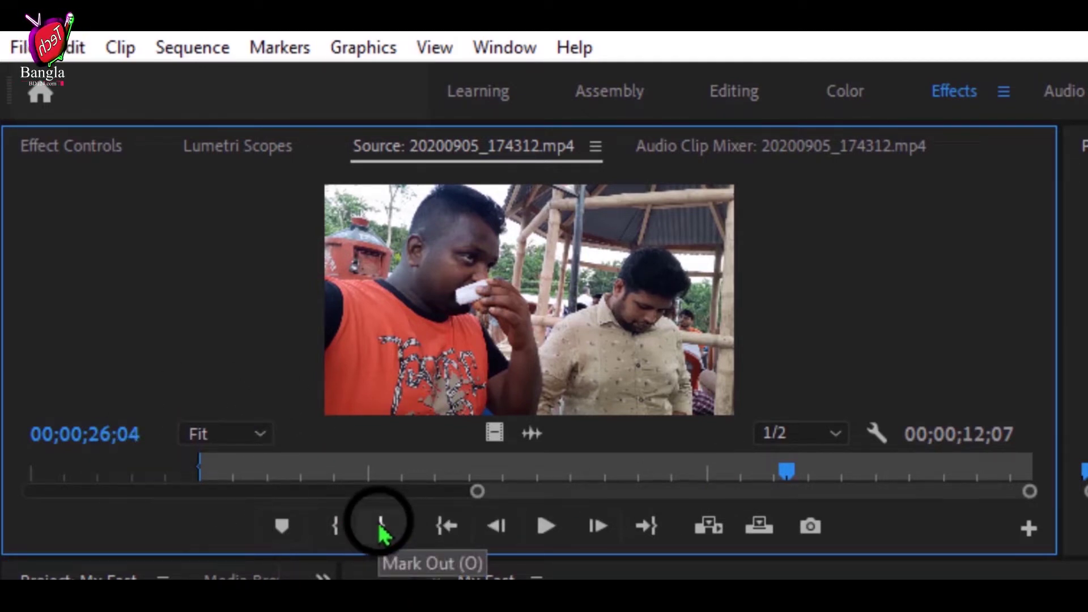
{"action": "left_click", "coordinate": [382, 530]}
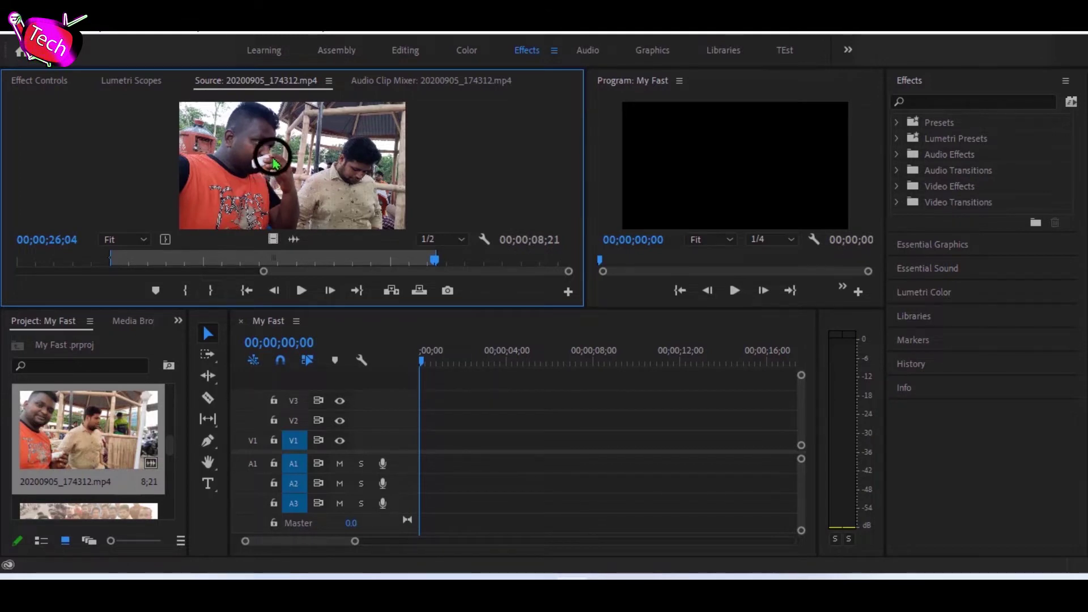
Step: Drop the 00;00;08;21 trimmed range at the start of V1/A1, keeping existing sequence settings
{"action": "mouse_move", "coordinate": [421, 288]}
{"action": "left_mouse_down"}
{"action": "mouse_move", "coordinate": [478, 458]}
{"action": "mouse_move", "coordinate": [414, 456]}
{"action": "left_mouse_up"}
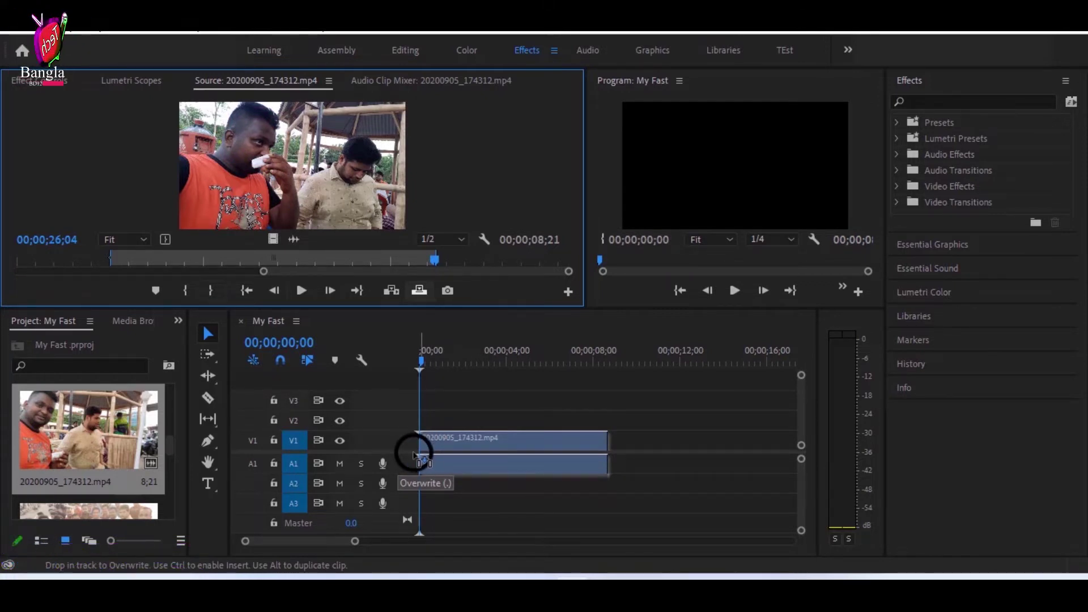
{"action": "left_click_drag", "start_coordinate": [415, 456], "coordinate": [414, 456]}
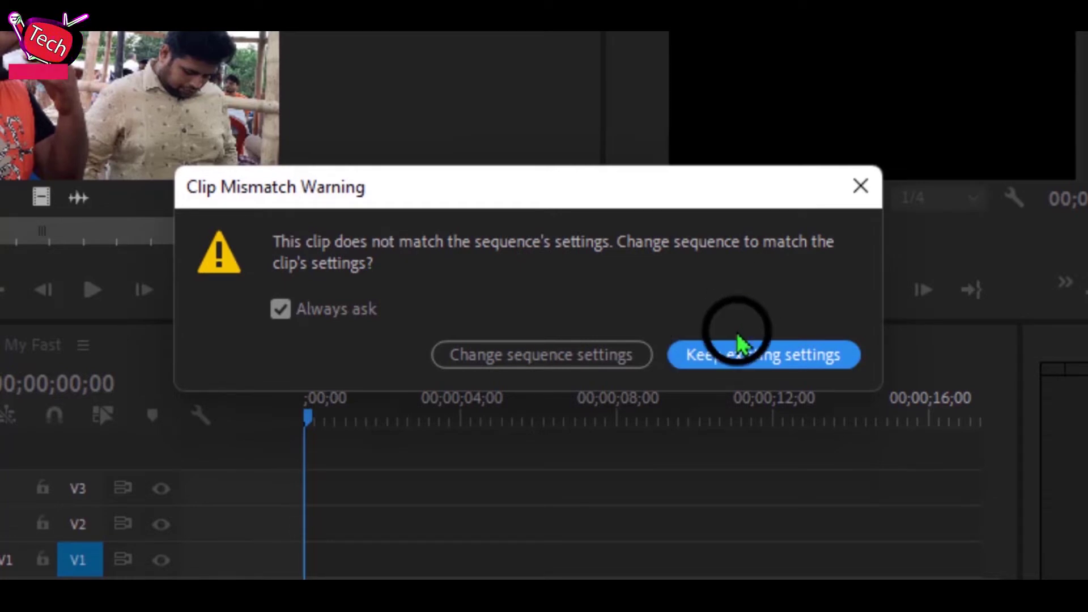
{"action": "left_click", "coordinate": [762, 357]}
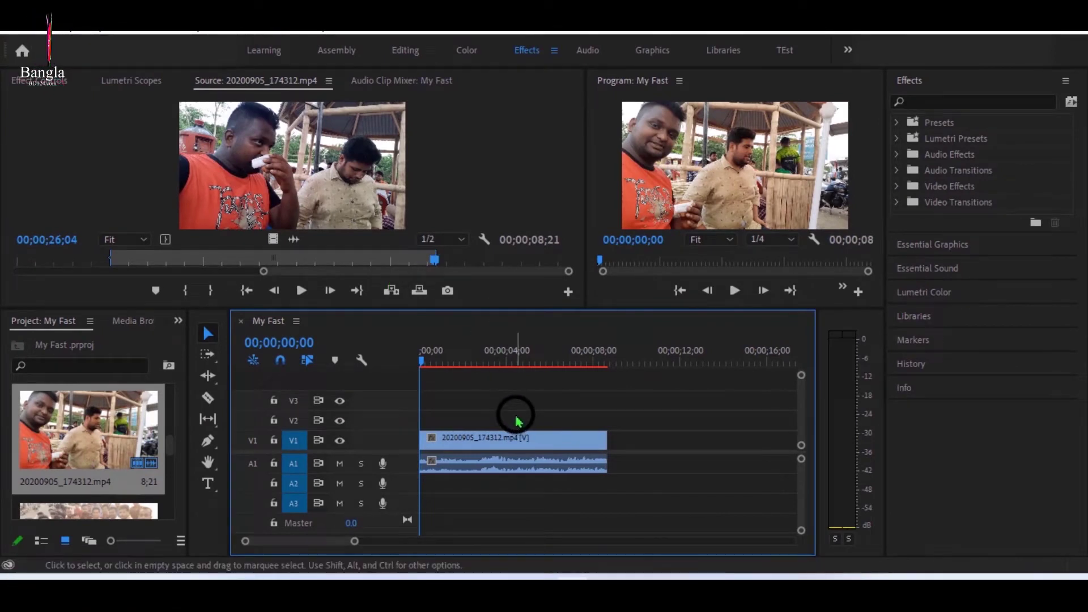
Step: Scrub the My Fast sequence briefly and return the playhead to the start
{"action": "left_click", "coordinate": [460, 358]}
{"action": "left_click_drag", "start_coordinate": [463, 358], "coordinate": [460, 363]}
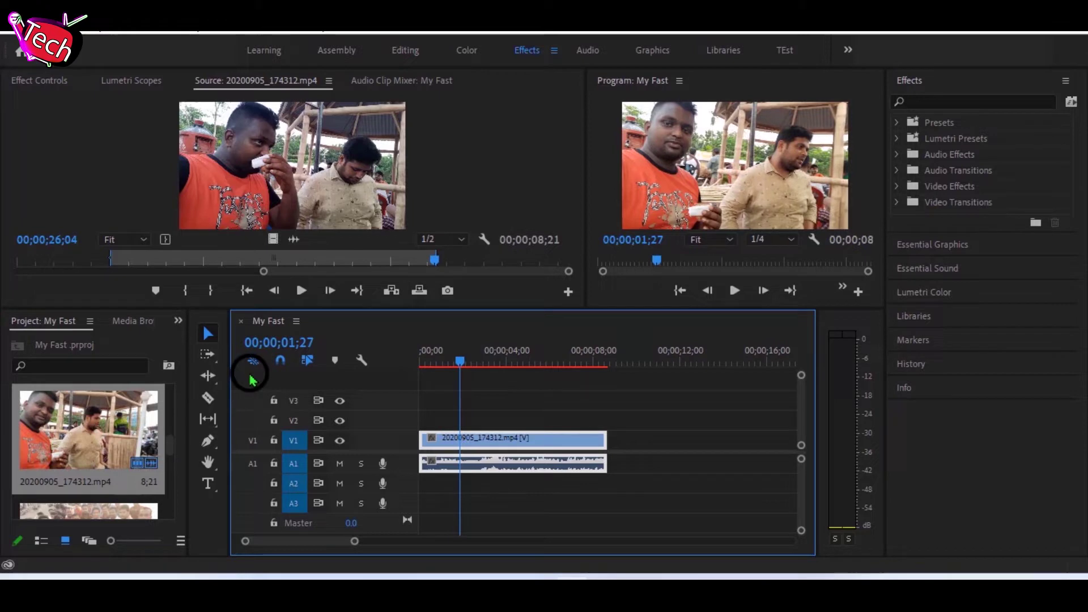
{"action": "left_click_drag", "start_coordinate": [460, 357], "coordinate": [420, 357]}
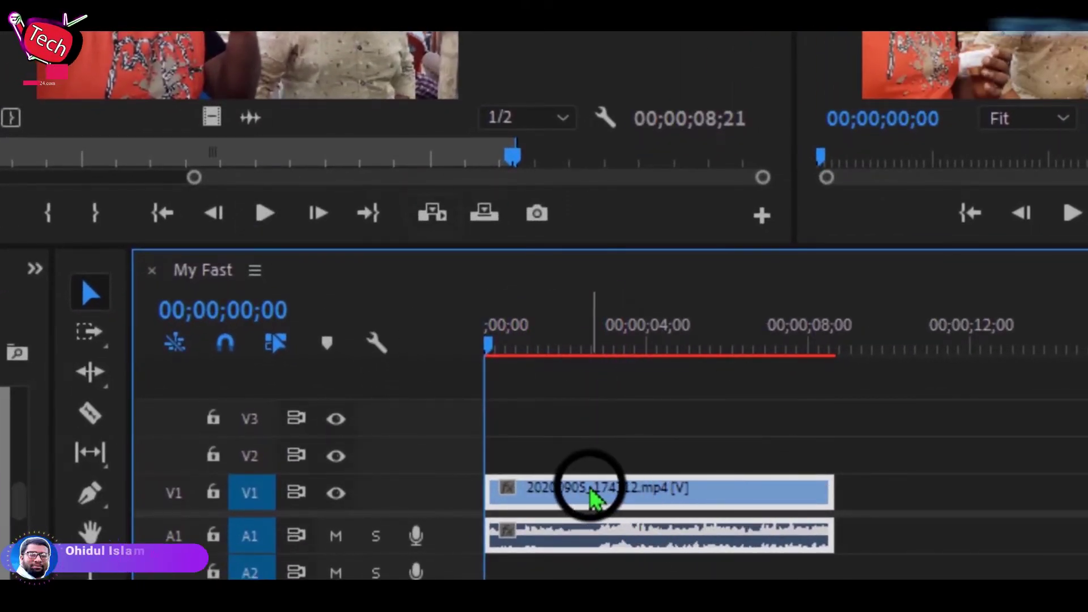
{"action": "left_click_drag", "start_coordinate": [903, 420], "coordinate": [531, 536]}
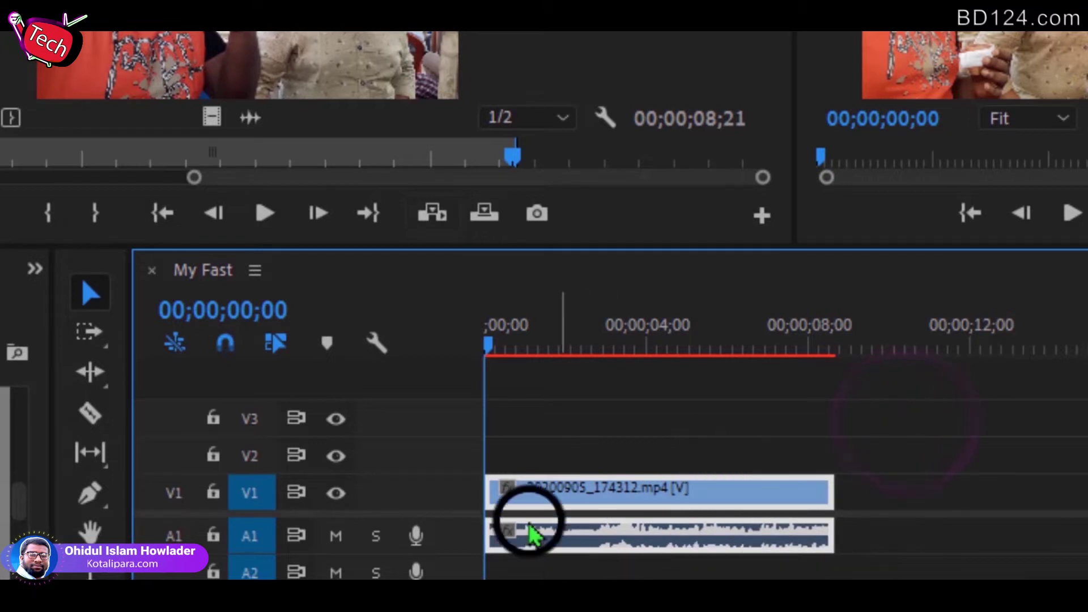
{"action": "left_click", "coordinate": [729, 372]}
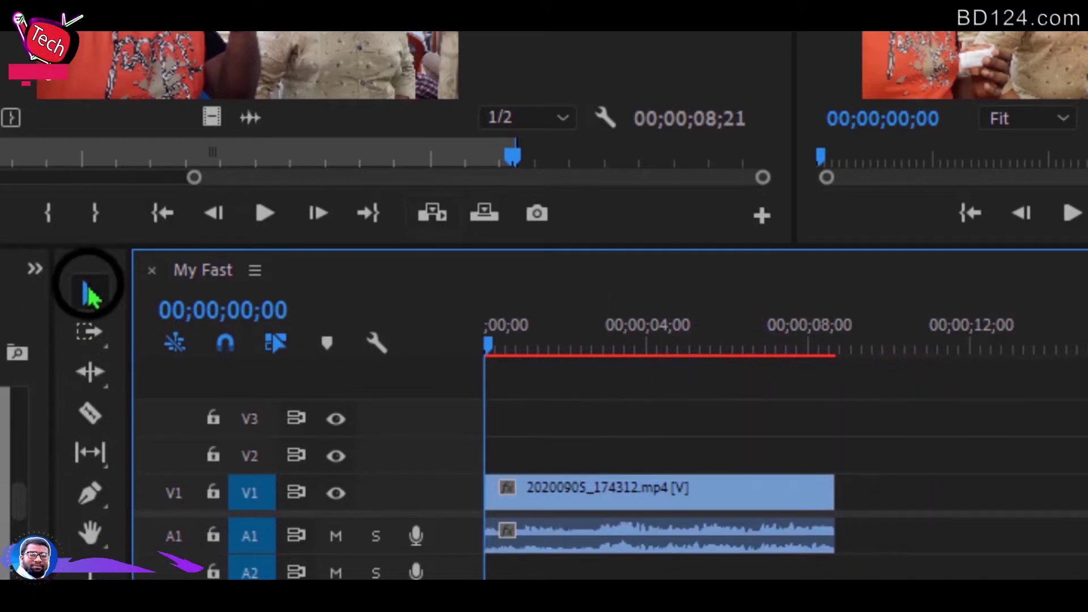
Step: Move the 20200905_174312.mp4 clip onto V2 at the sequence start, then bring in 20200905_172948.mp4
{"action": "left_click", "coordinate": [90, 295]}
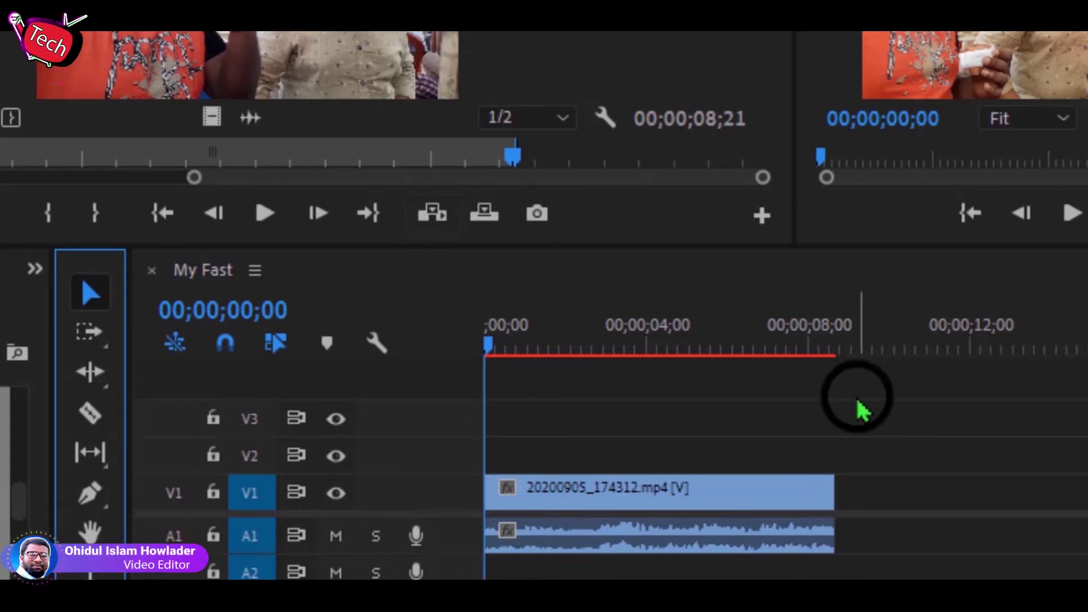
{"action": "left_click", "coordinate": [586, 498]}
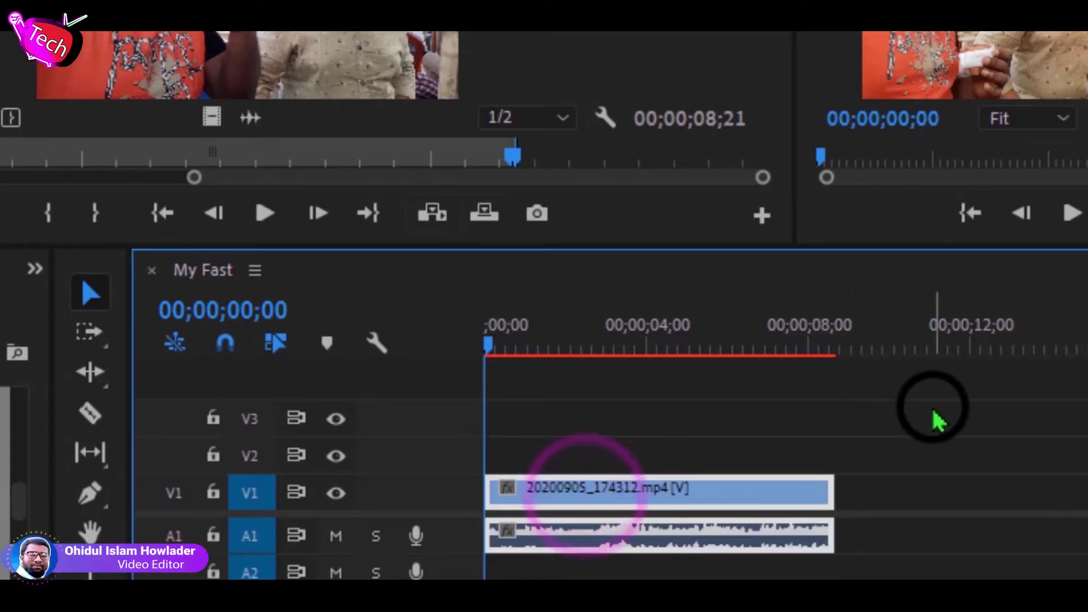
{"action": "left_click_drag", "start_coordinate": [932, 408], "coordinate": [563, 527]}
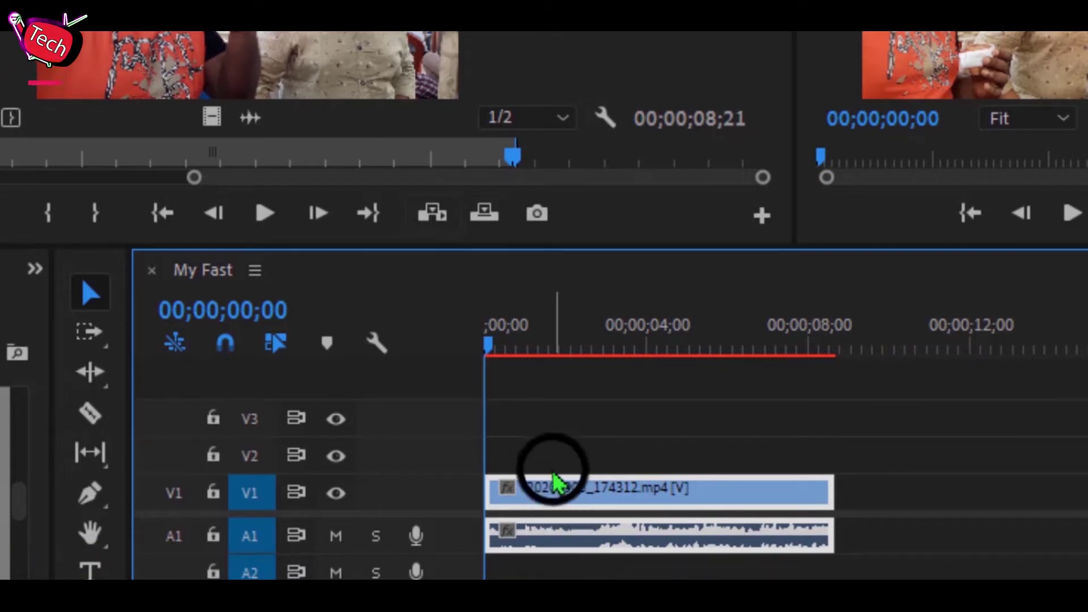
{"action": "left_click_drag", "start_coordinate": [554, 481], "coordinate": [736, 475]}
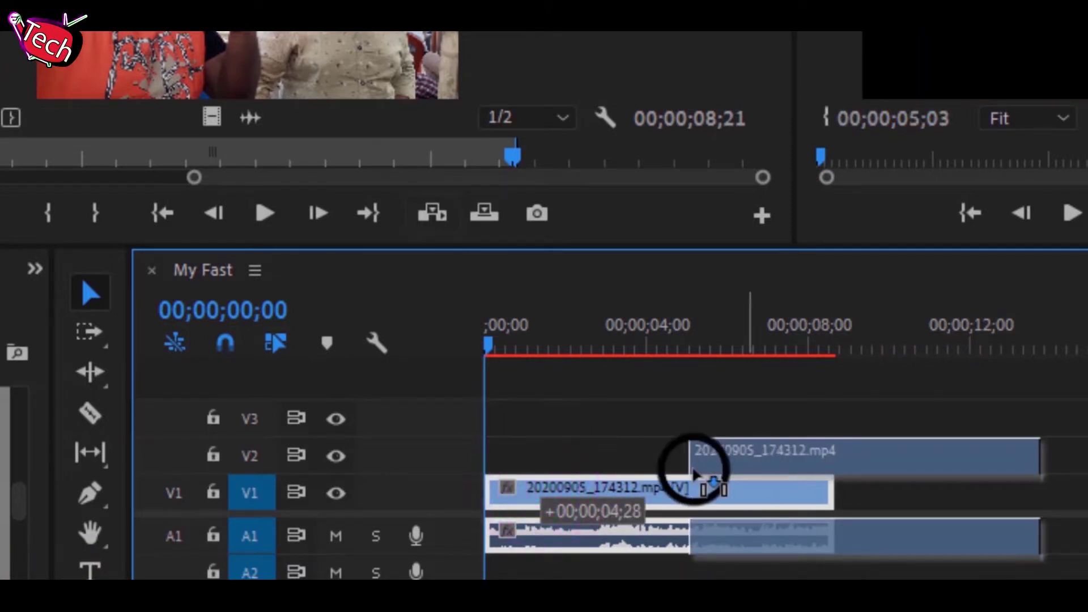
{"action": "left_click_drag", "start_coordinate": [737, 475], "coordinate": [725, 470]}
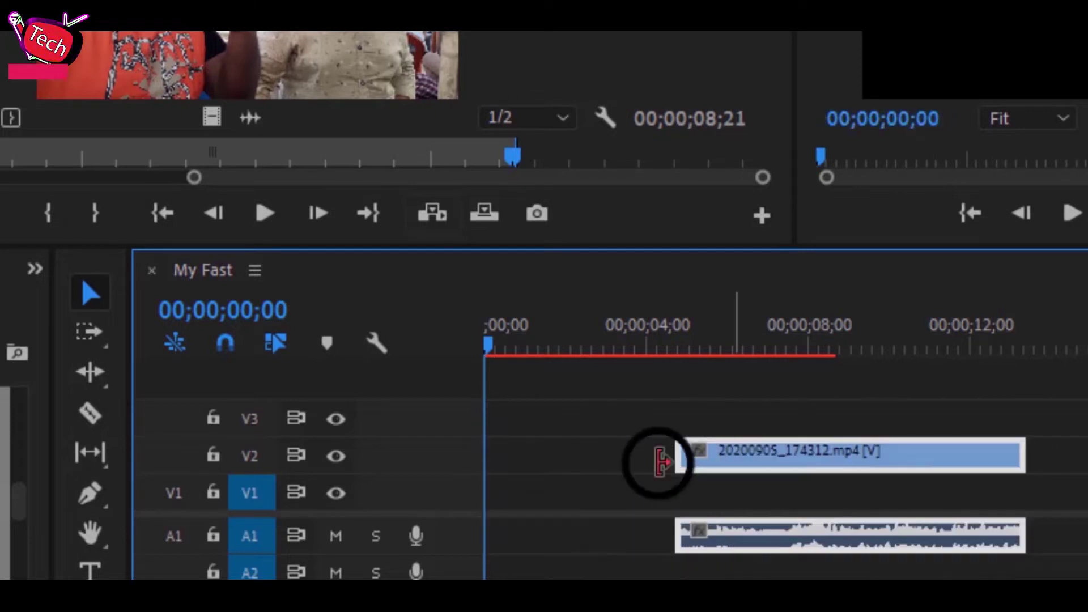
{"action": "left_click", "coordinate": [597, 466]}
{"action": "left_click_drag", "start_coordinate": [795, 462], "coordinate": [544, 458]}
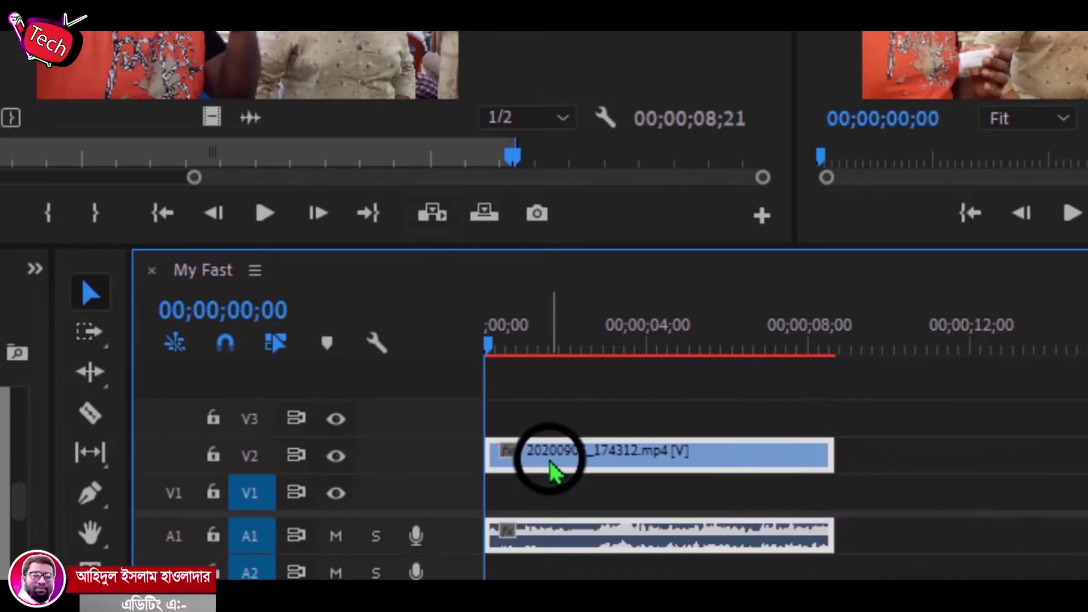
{"action": "left_click", "coordinate": [510, 343]}
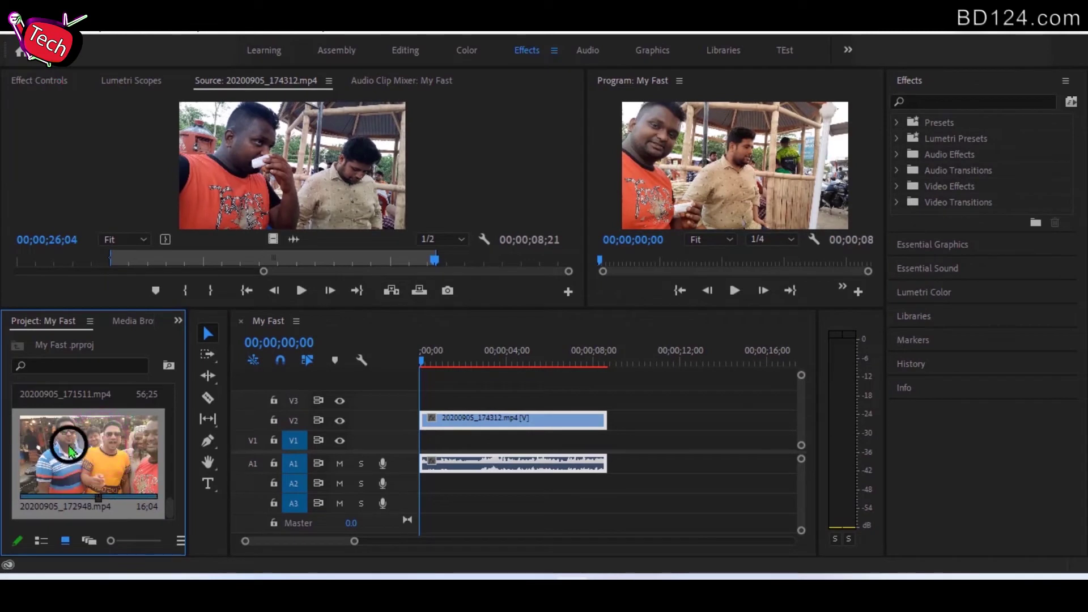
{"action": "left_click_drag", "start_coordinate": [63, 453], "coordinate": [619, 425]}
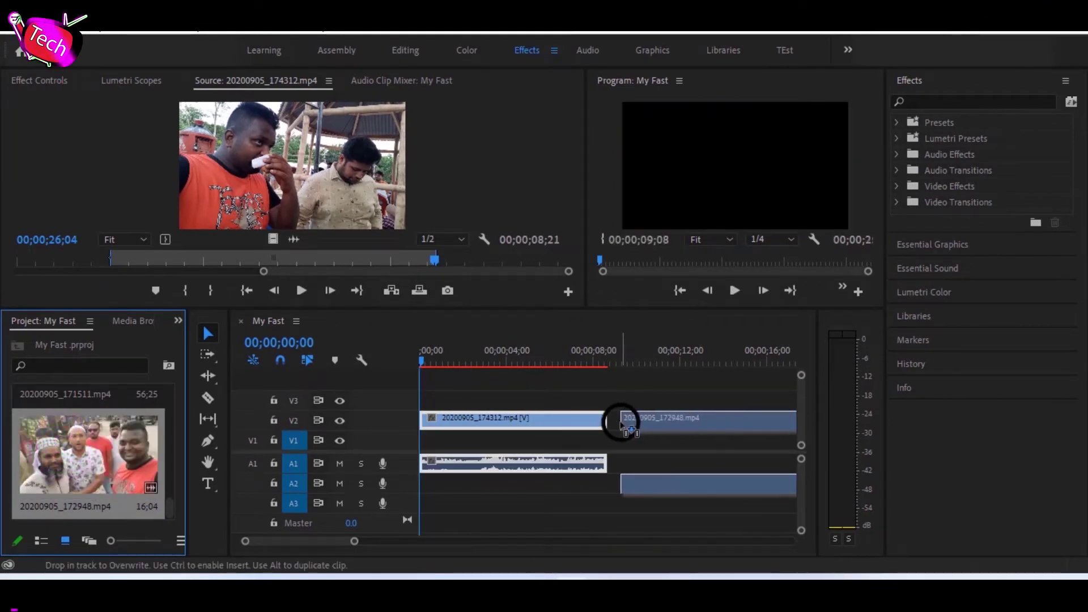
Step: Place 20200905_172948.mp4 on V2 right after the first clip, with its audio beside it on A1
{"action": "left_click_drag", "start_coordinate": [619, 425], "coordinate": [612, 422]}
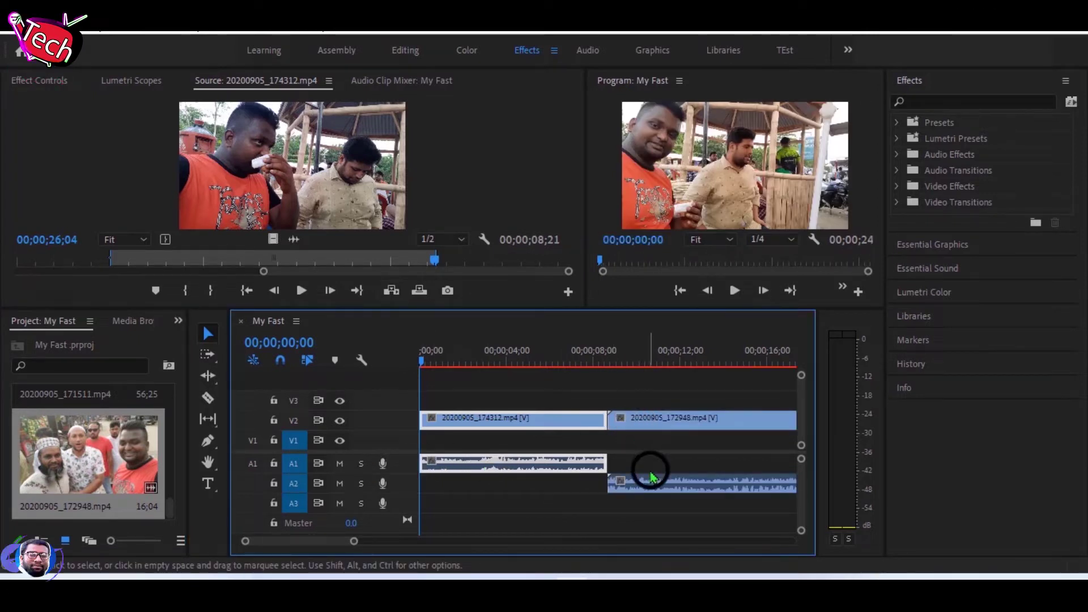
{"action": "left_click_drag", "start_coordinate": [651, 482], "coordinate": [653, 461]}
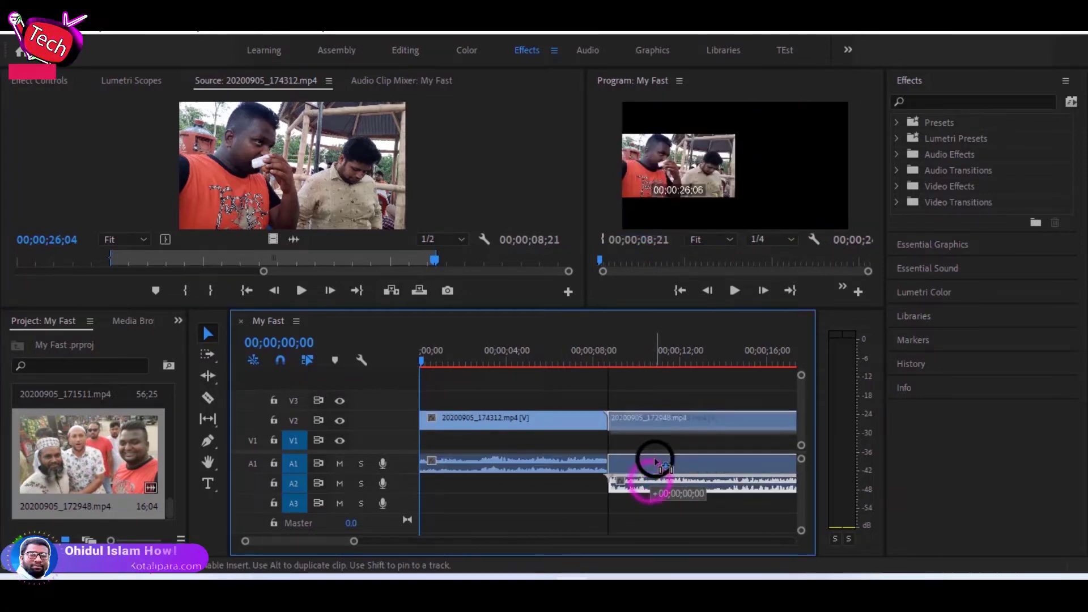
{"action": "left_click", "coordinate": [639, 361]}
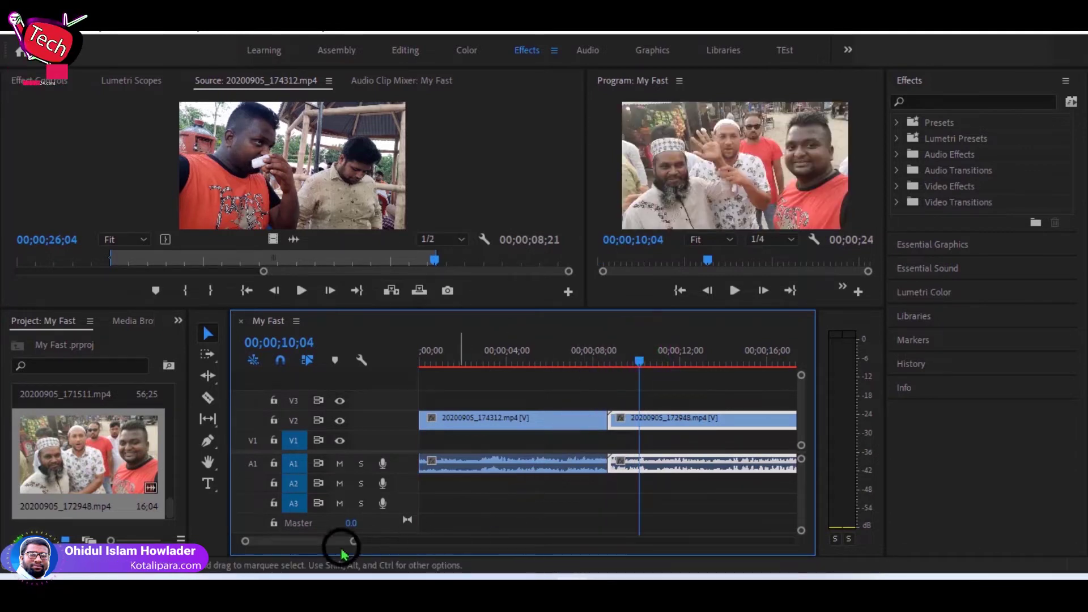
{"action": "left_click_drag", "start_coordinate": [340, 541], "coordinate": [343, 541]}
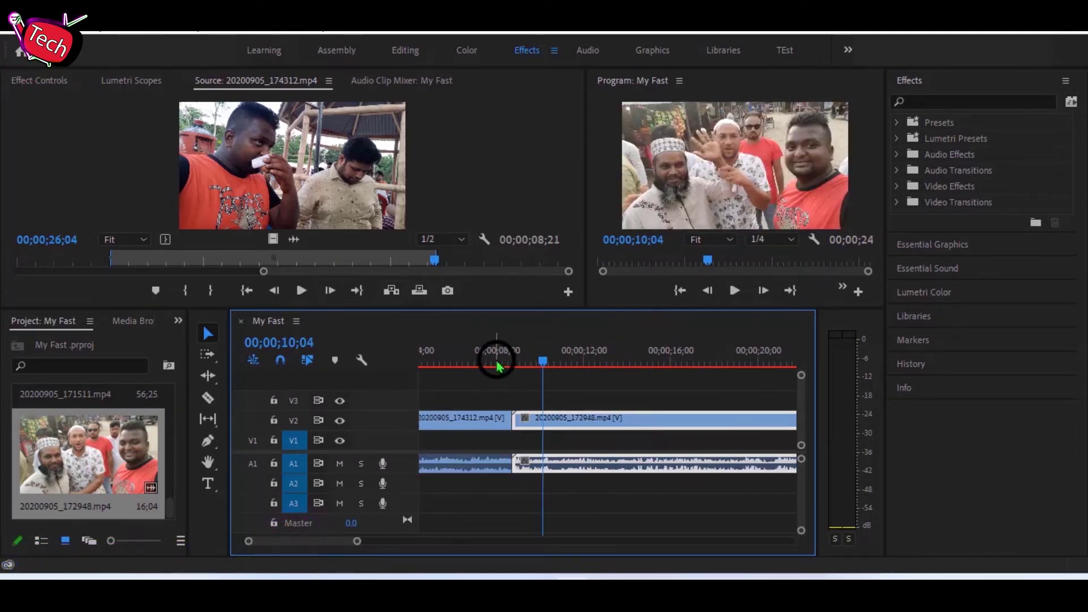
Step: Preview the second clip and switch to the Razor tool
{"action": "key", "text": "space"}
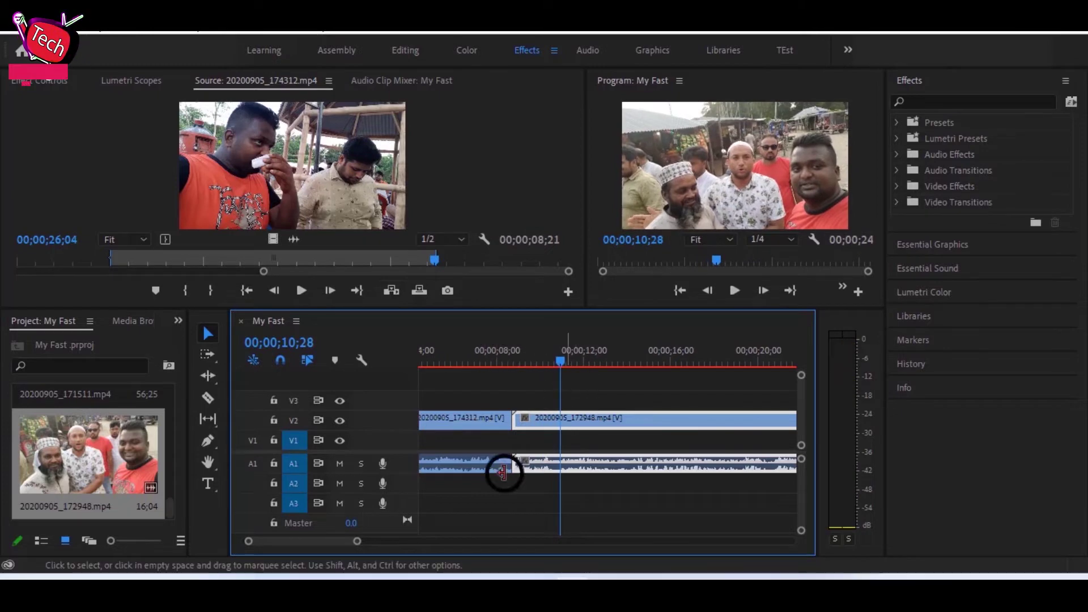
{"action": "left_click", "coordinate": [208, 397]}
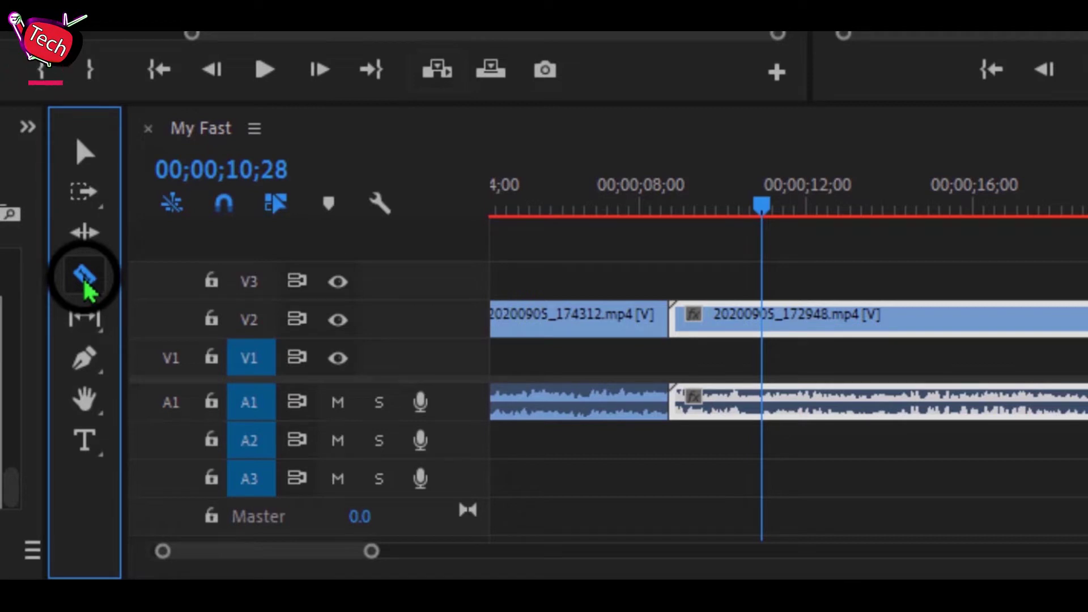
{"action": "left_click", "coordinate": [85, 278]}
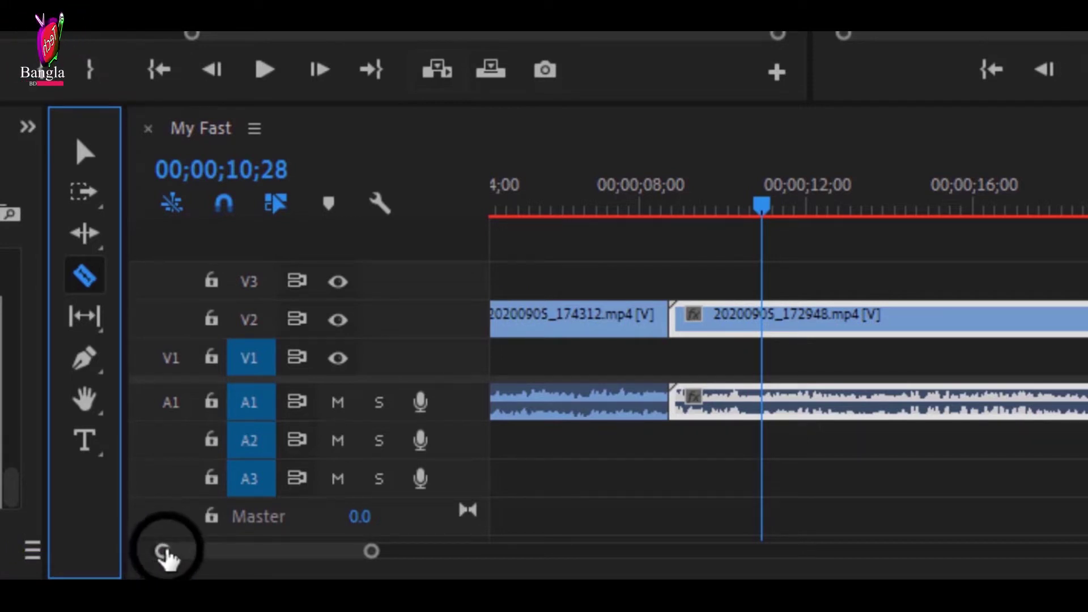
Step: Zoom into the 10–11 second region of 20200905_172948.mp4 and preview around the planned cut
{"action": "left_click_drag", "start_coordinate": [223, 558], "coordinate": [119, 553]}
{"action": "left_click", "coordinate": [235, 554]}
{"action": "left_click", "coordinate": [224, 552]}
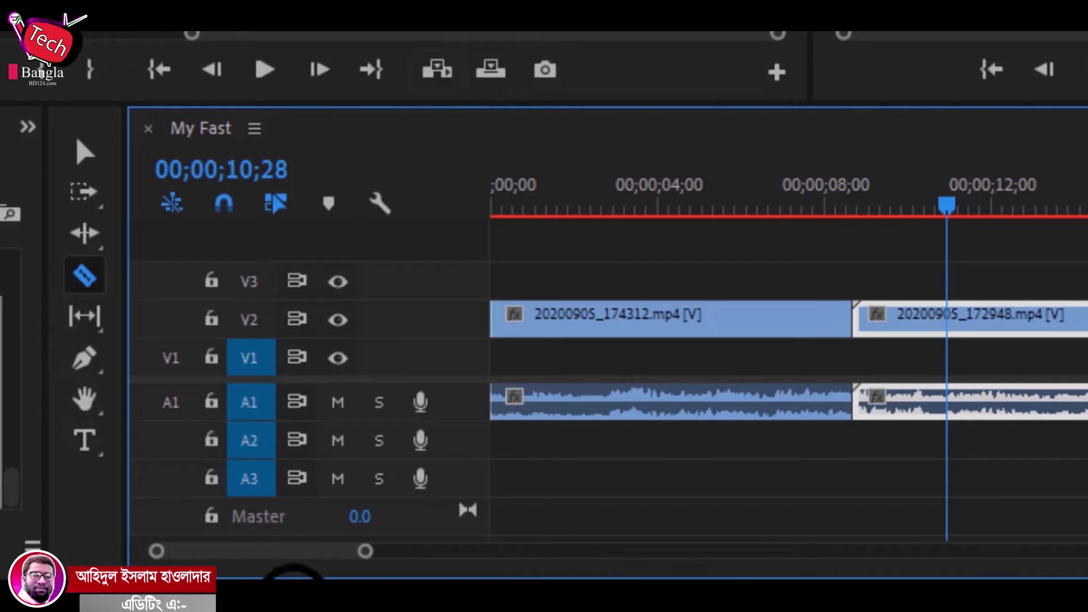
{"action": "left_click_drag", "start_coordinate": [243, 552], "coordinate": [1020, 551]}
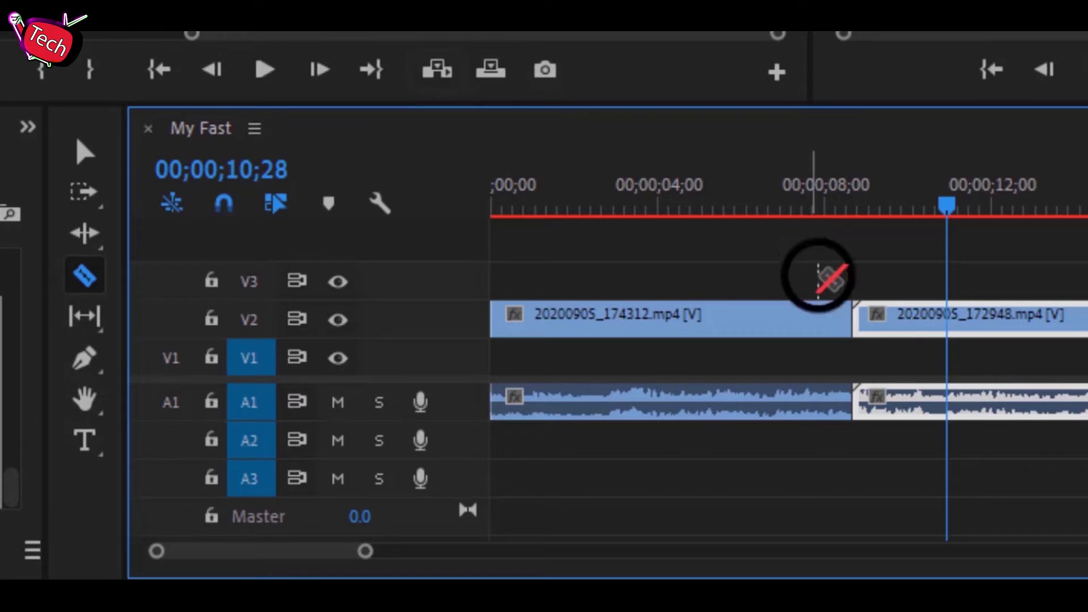
{"action": "left_click_drag", "start_coordinate": [157, 551], "coordinate": [217, 549]}
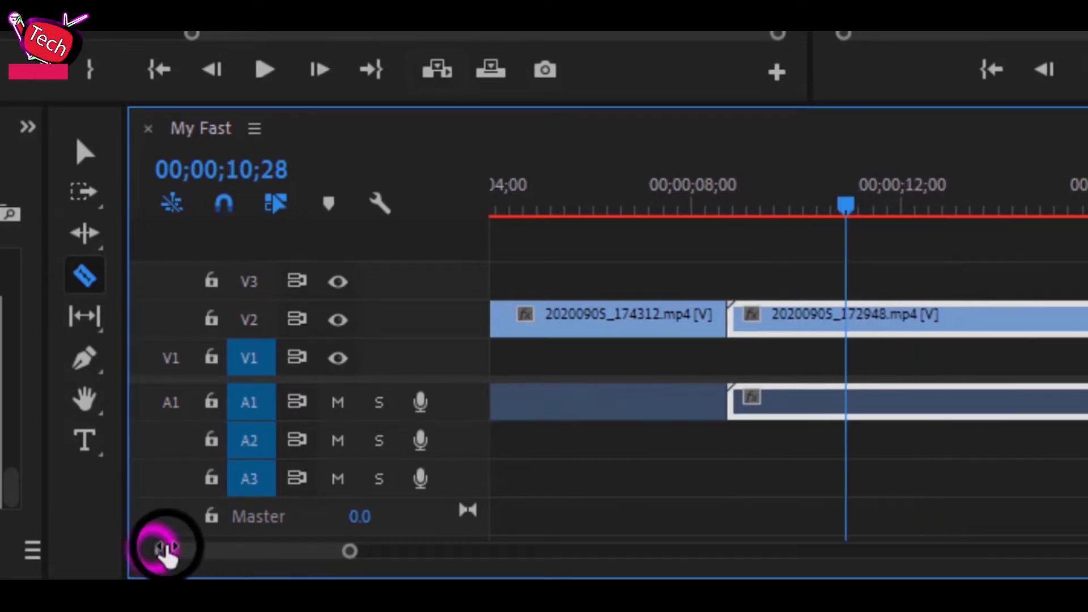
{"action": "left_click_drag", "start_coordinate": [218, 545], "coordinate": [213, 543]}
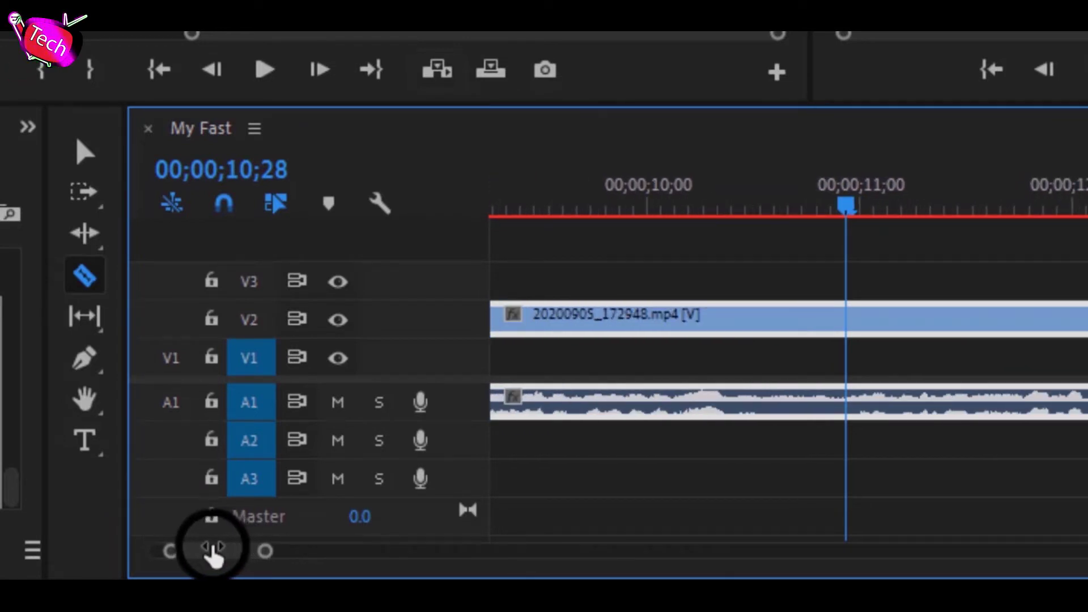
{"action": "left_click_drag", "start_coordinate": [170, 552], "coordinate": [174, 553]}
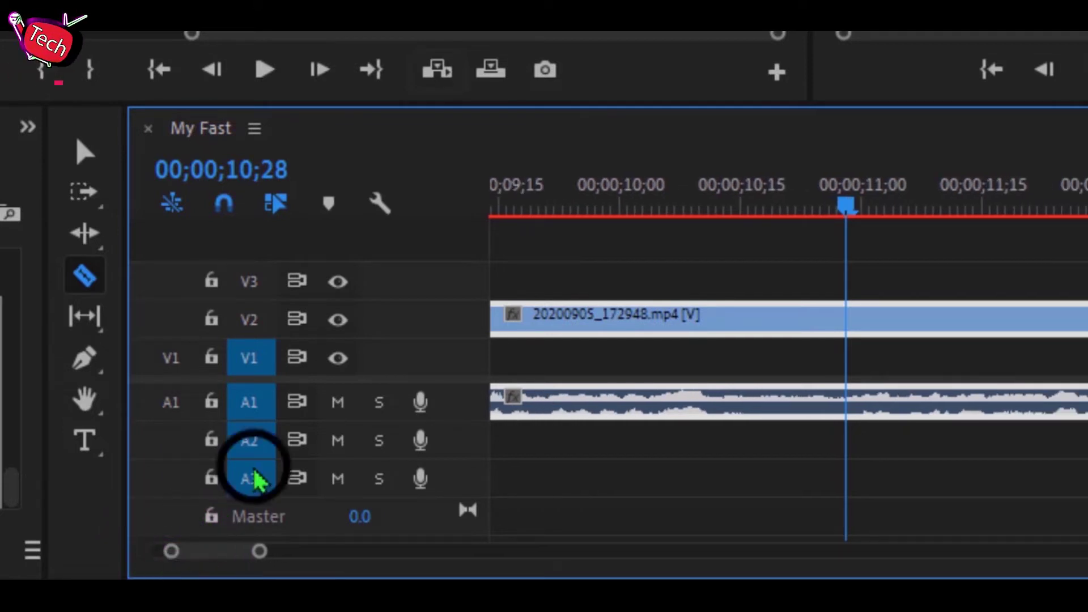
{"action": "left_click_drag", "start_coordinate": [640, 214], "coordinate": [615, 213]}
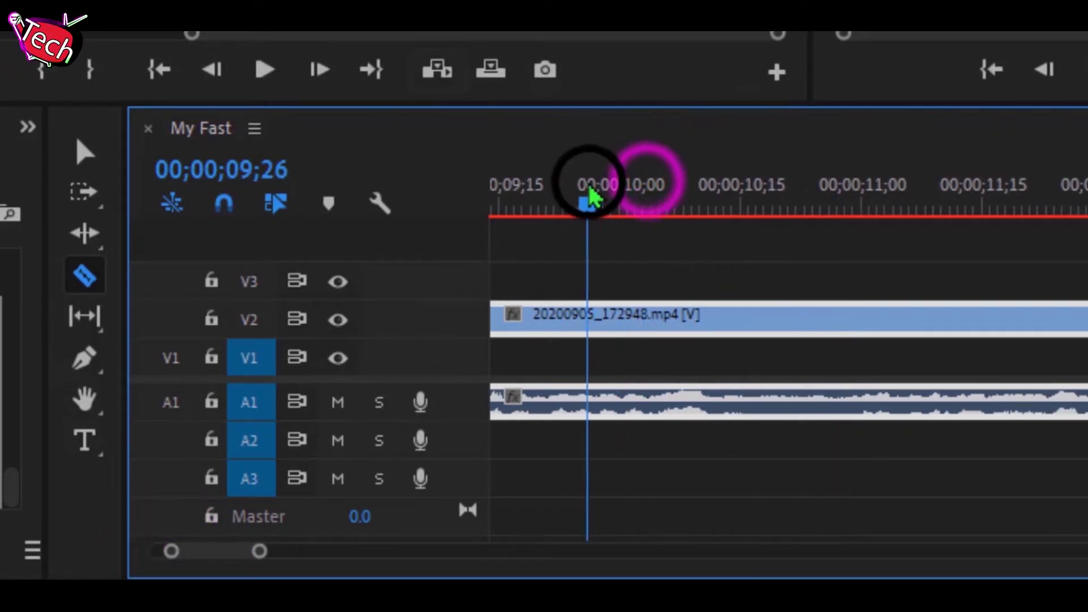
{"action": "key", "text": "space"}
{"action": "key", "text": "space"}
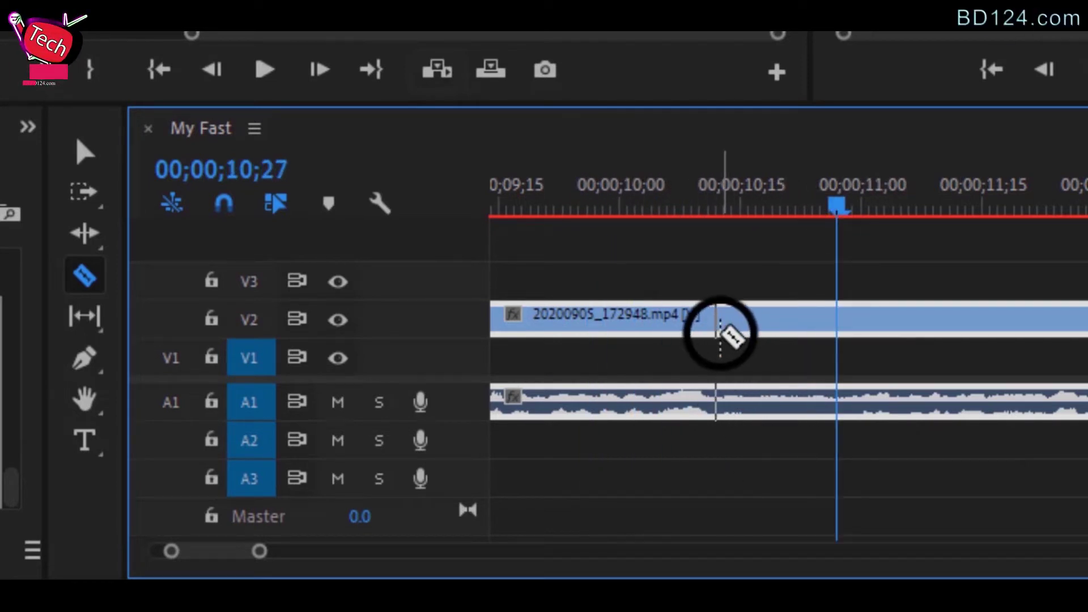
Step: Razor-cut 20200905_172948.mp4 at 00;00;10;12
{"action": "left_click", "coordinate": [686, 197]}
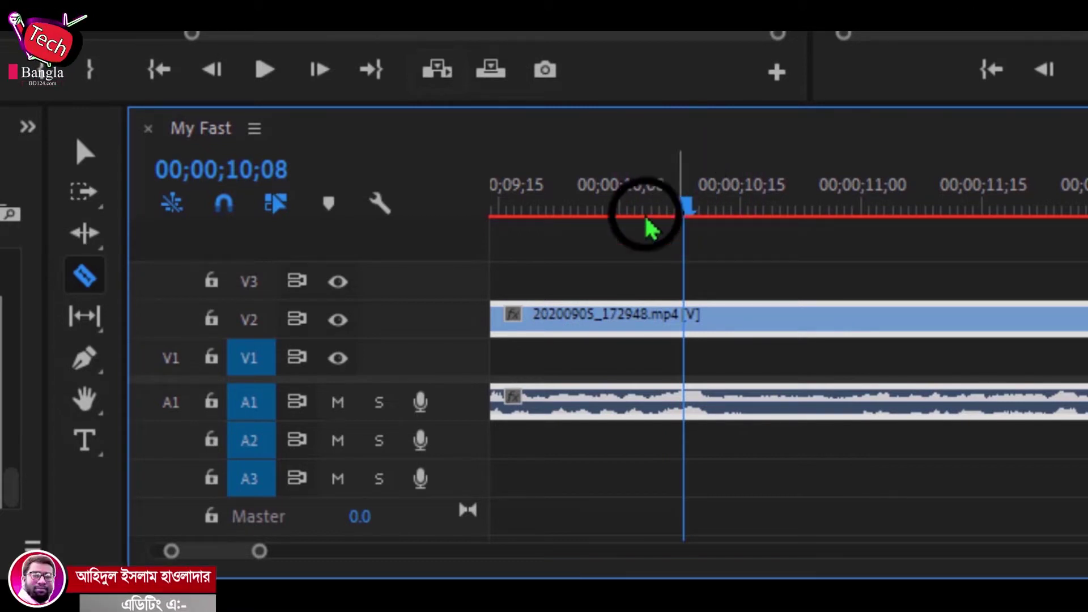
{"action": "left_click_drag", "start_coordinate": [171, 551], "coordinate": [174, 550]}
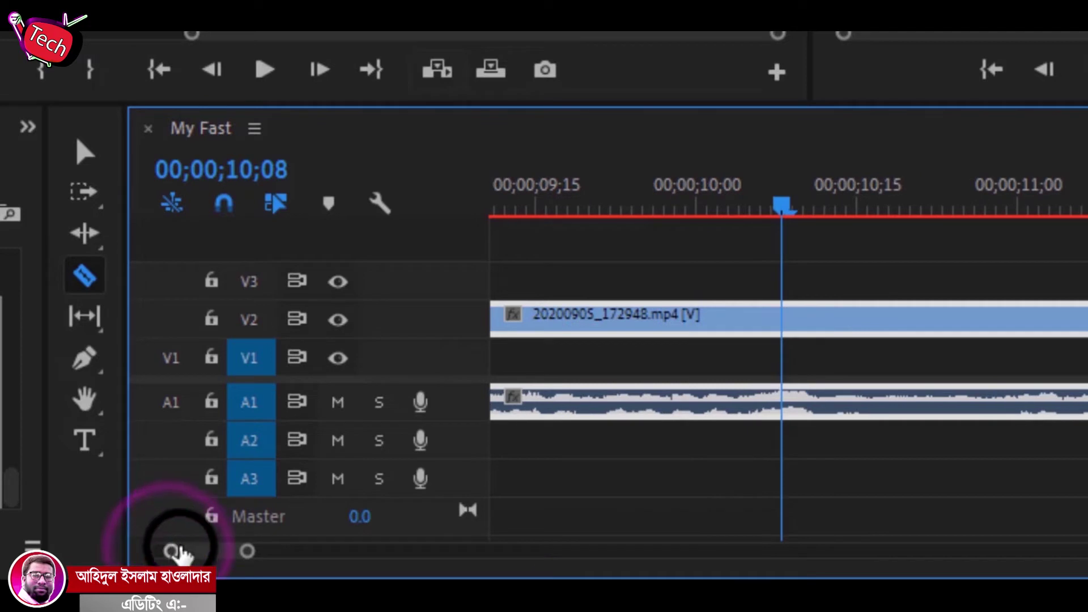
{"action": "left_click_drag", "start_coordinate": [775, 226], "coordinate": [825, 221]}
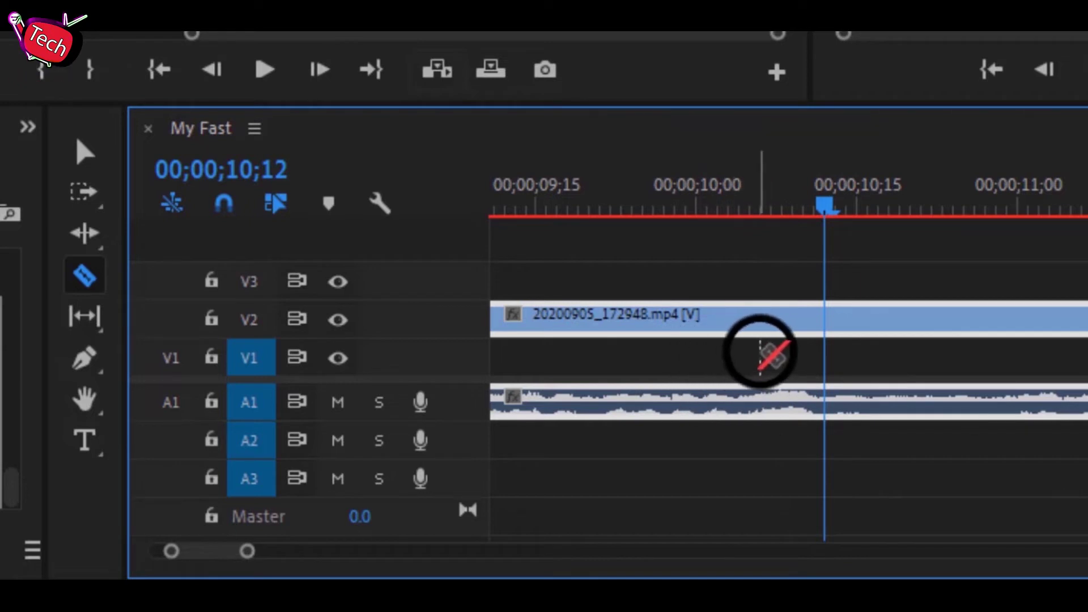
{"action": "left_click", "coordinate": [792, 316]}
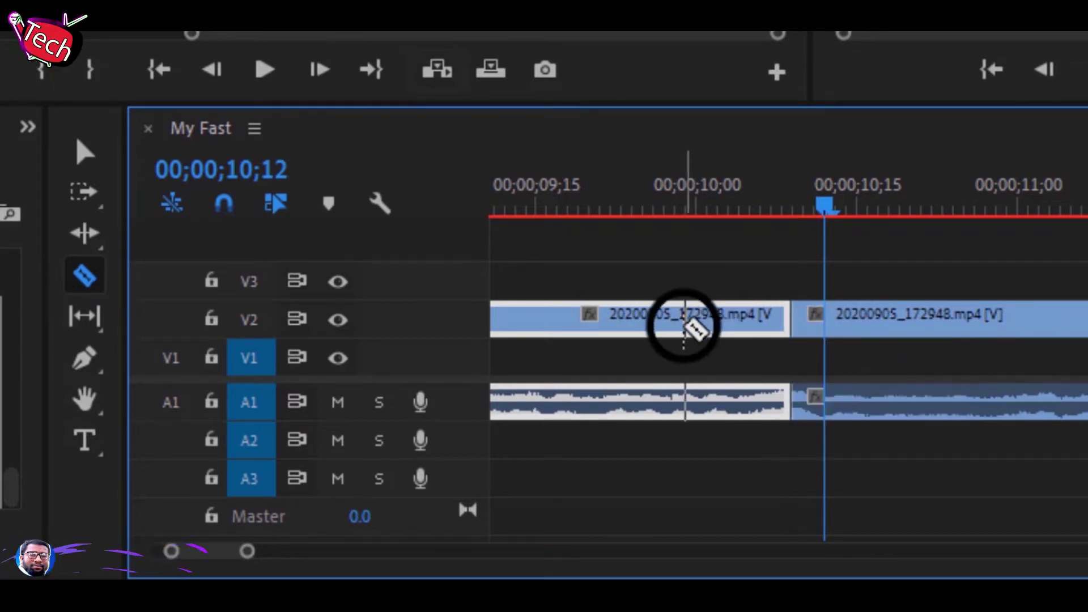
{"action": "left_click", "coordinate": [784, 317]}
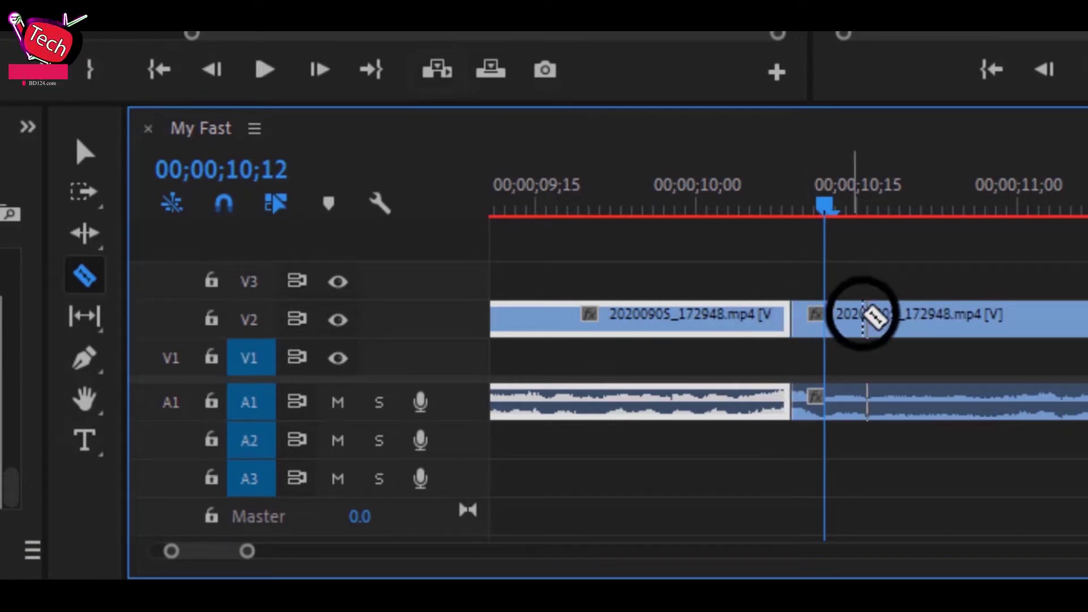
Step: Try deleting the piece before the cut, undo it, and return the playhead to 09;19
{"action": "right_click", "coordinate": [704, 315]}
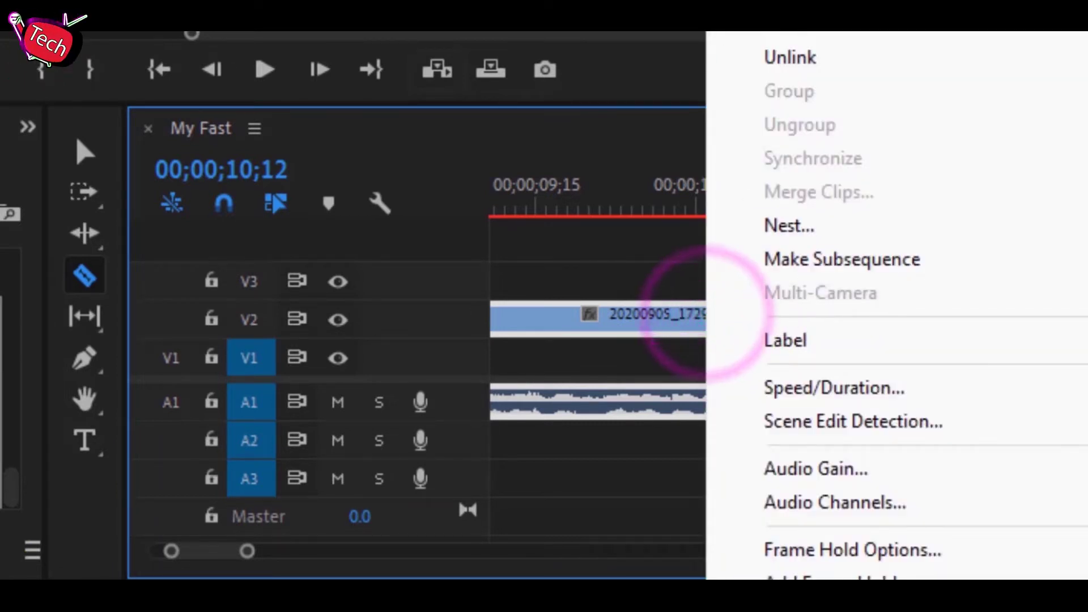
{"action": "key", "text": "Delete"}
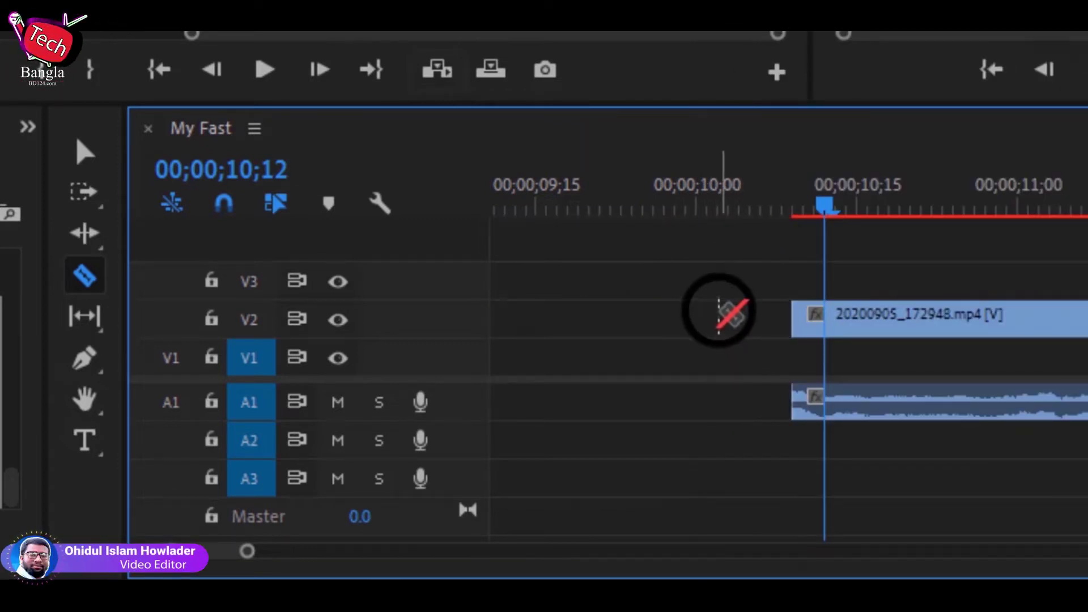
{"action": "key", "text": "ctrl+z"}
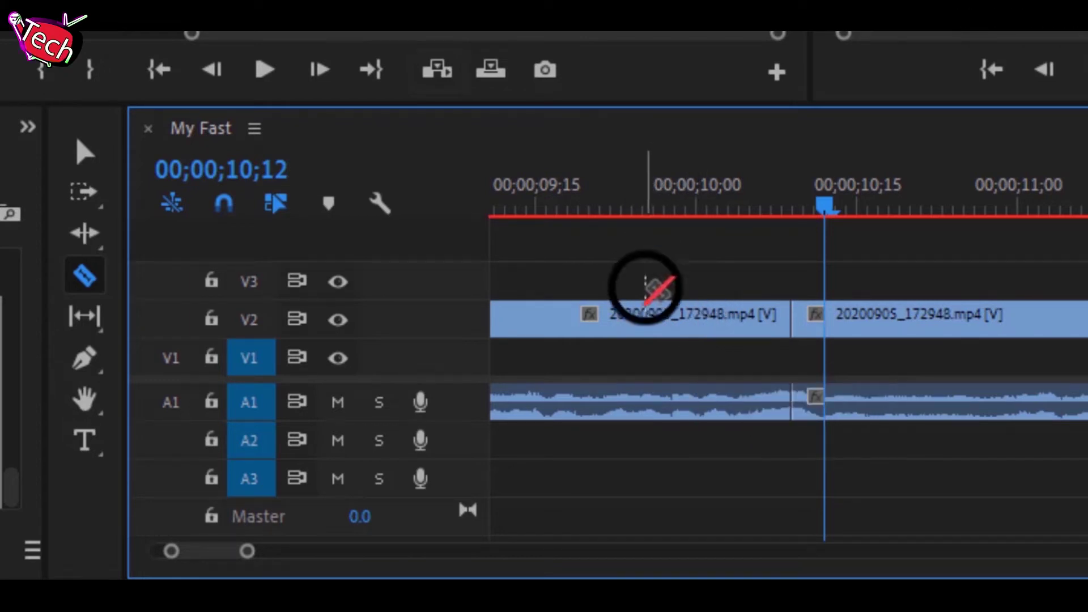
{"action": "left_click", "coordinate": [579, 195]}
{"action": "right_click", "coordinate": [709, 320]}
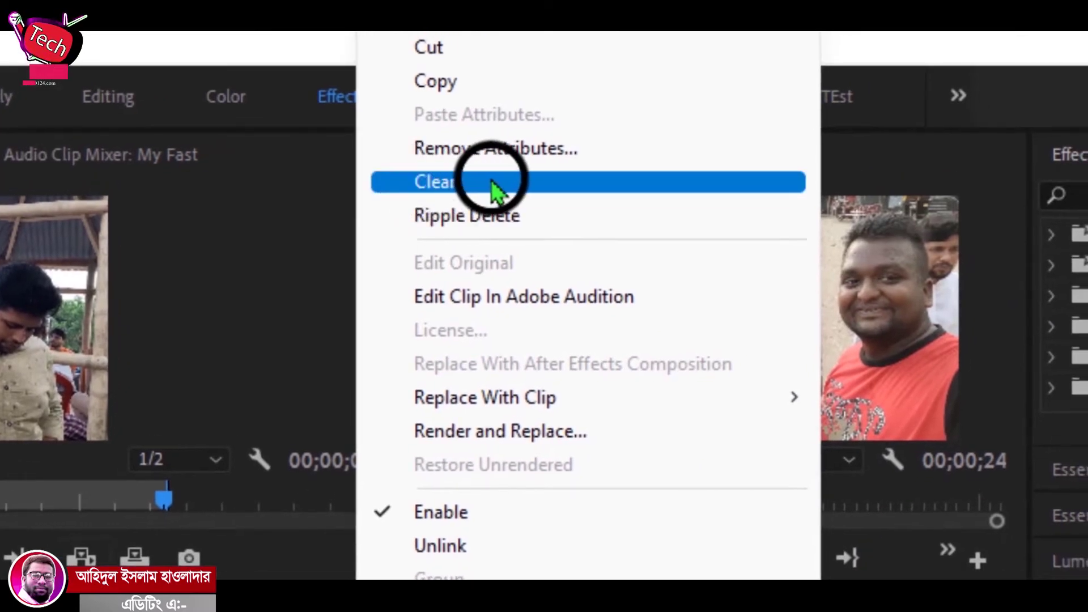
Step: Clear the piece before the cut, leaving a gap, and play from 09;19 to check
{"action": "left_click", "coordinate": [462, 183]}
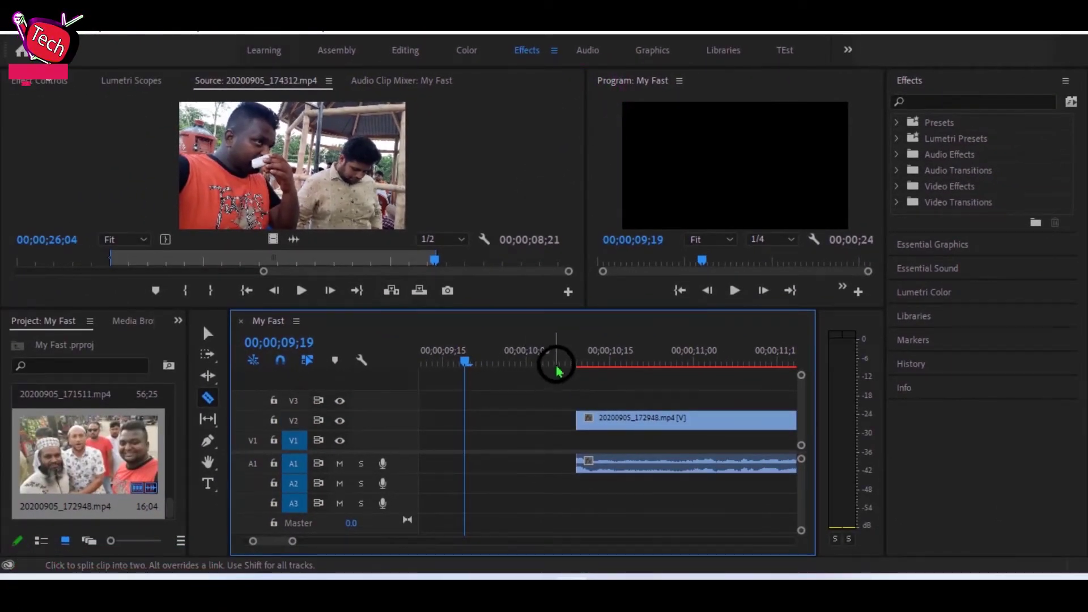
{"action": "key", "text": "space"}
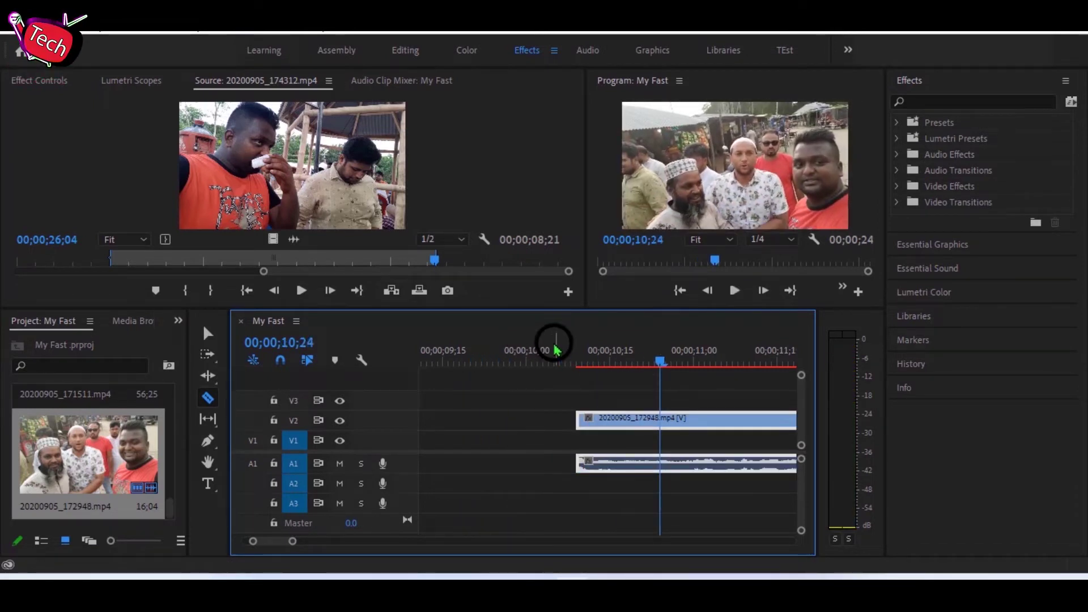
{"action": "left_click", "coordinate": [554, 349]}
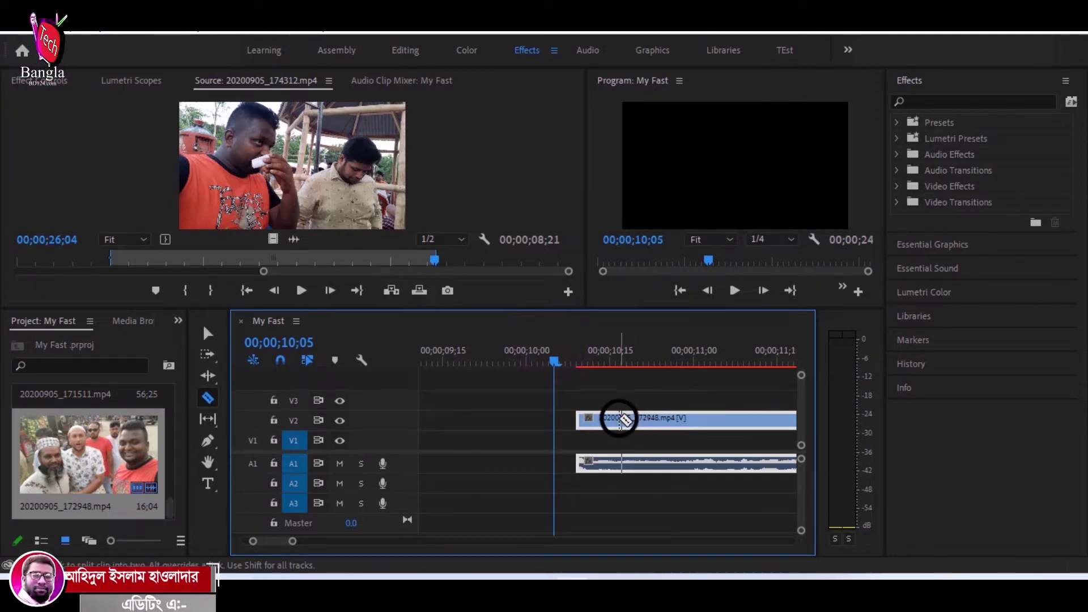
Step: Clear the short front piece before 10;15 and replay from about 08;19
{"action": "right_click", "coordinate": [615, 418]}
{"action": "left_click", "coordinate": [651, 95]}
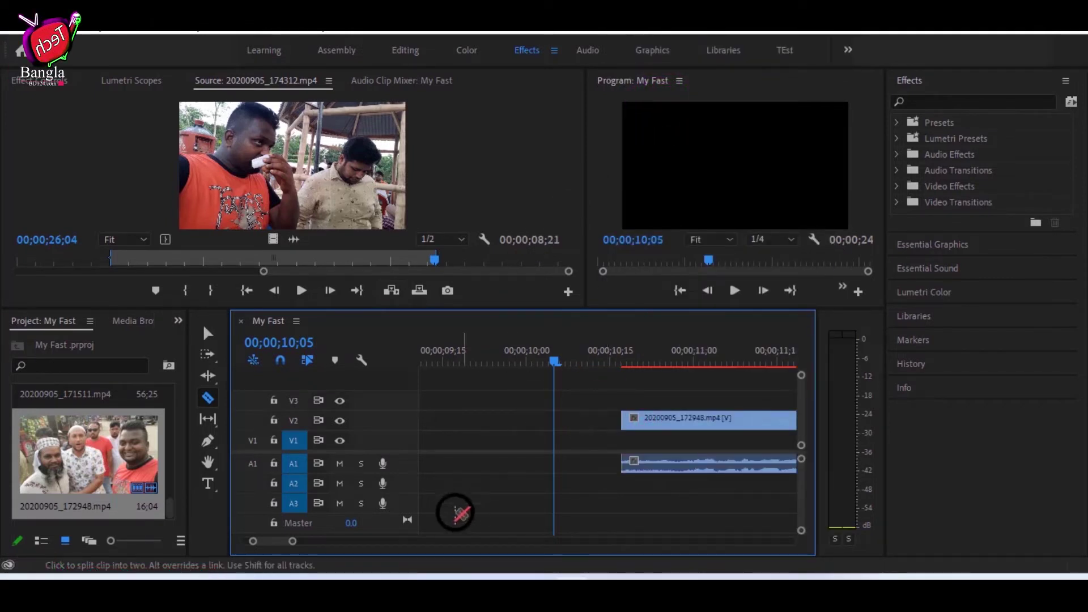
{"action": "left_click_drag", "start_coordinate": [250, 543], "coordinate": [244, 541]}
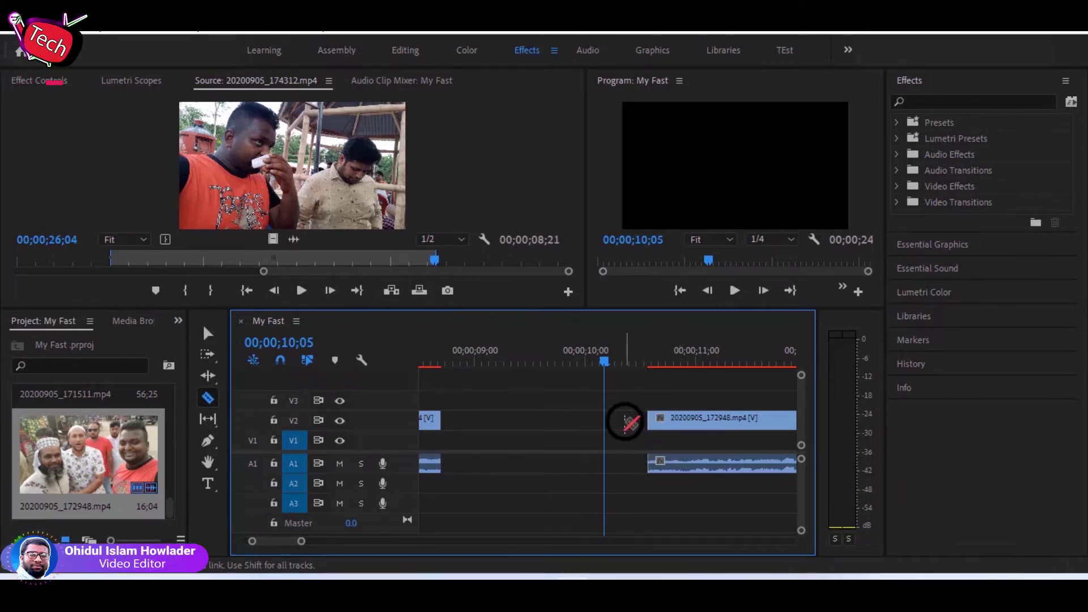
{"action": "left_click", "coordinate": [431, 347]}
{"action": "key", "text": "space"}
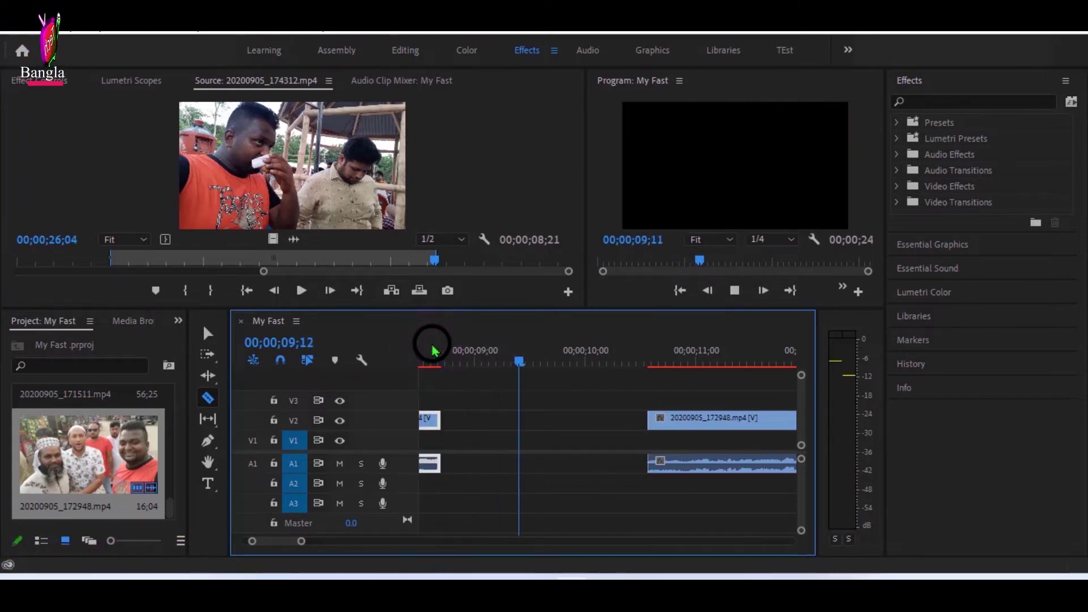
Step: Ripple Delete the empty V2 gap so the next clip closes up
{"action": "key", "text": "space"}
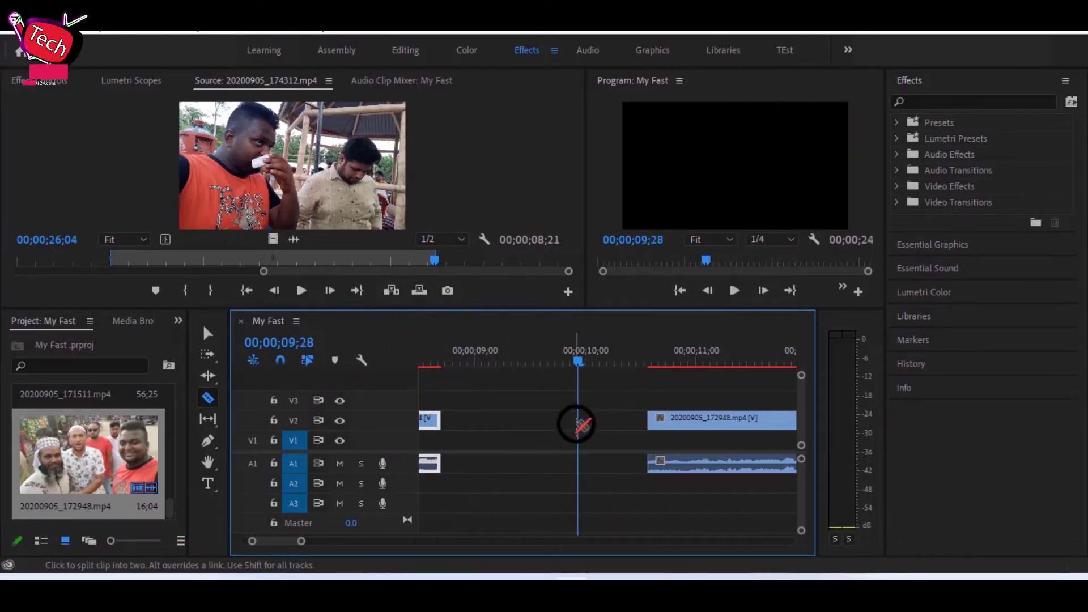
{"action": "right_click", "coordinate": [589, 418]}
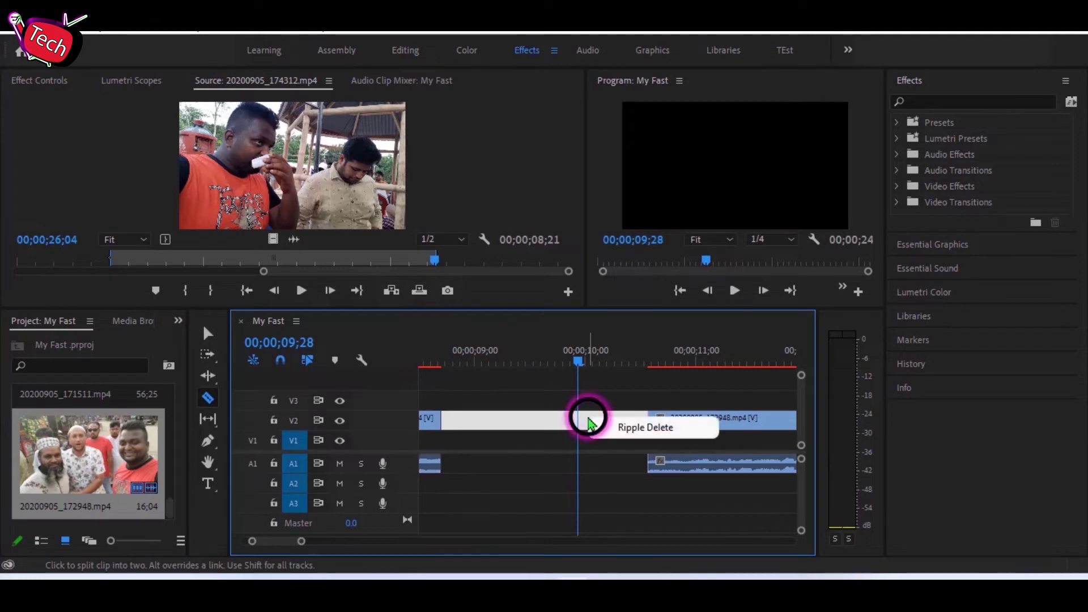
{"action": "left_click", "coordinate": [545, 455]}
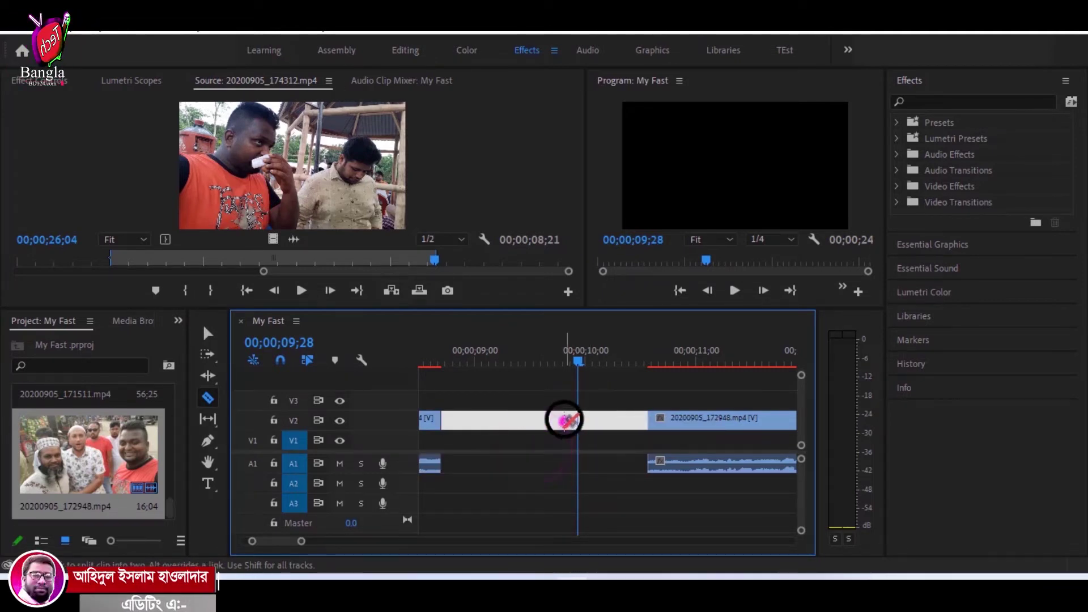
{"action": "right_click", "coordinate": [564, 419]}
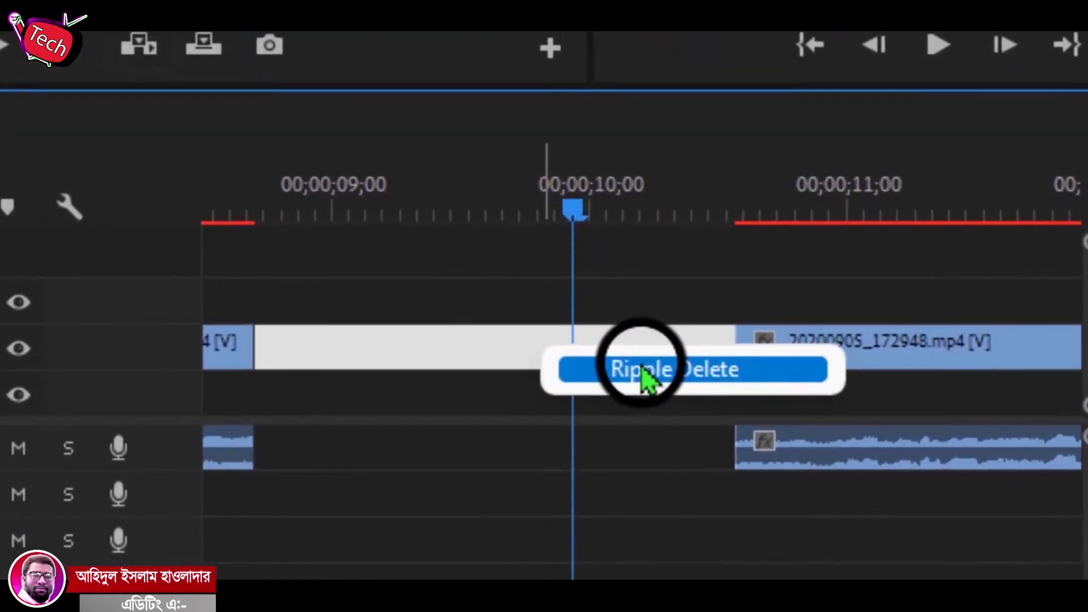
{"action": "left_click", "coordinate": [639, 376]}
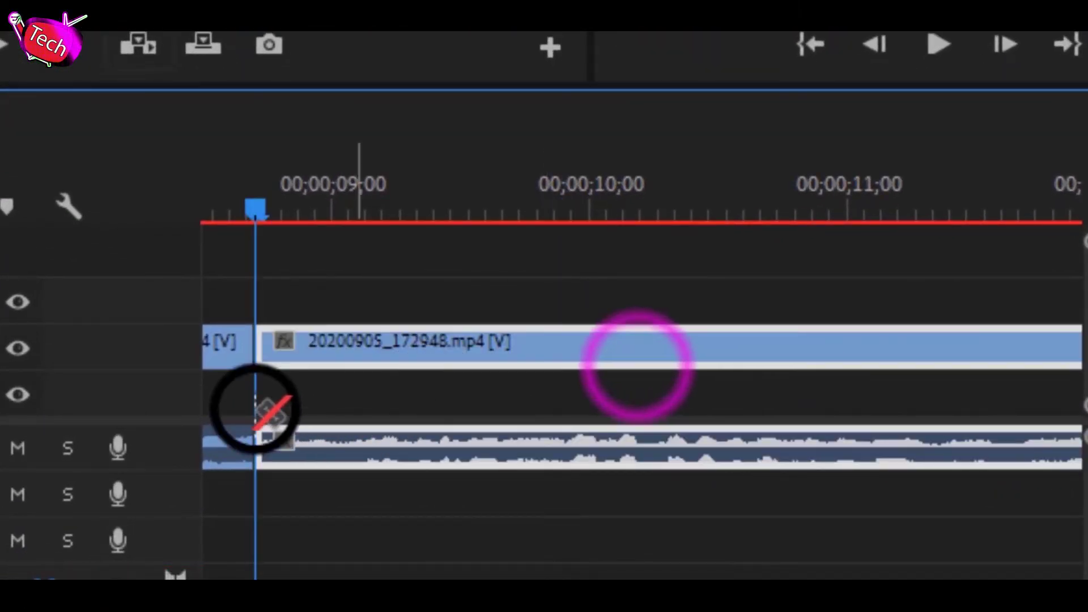
Step: Delete the unwanted tail of the first clip around 00;00;09;27
{"action": "left_click_drag", "start_coordinate": [284, 223], "coordinate": [618, 379]}
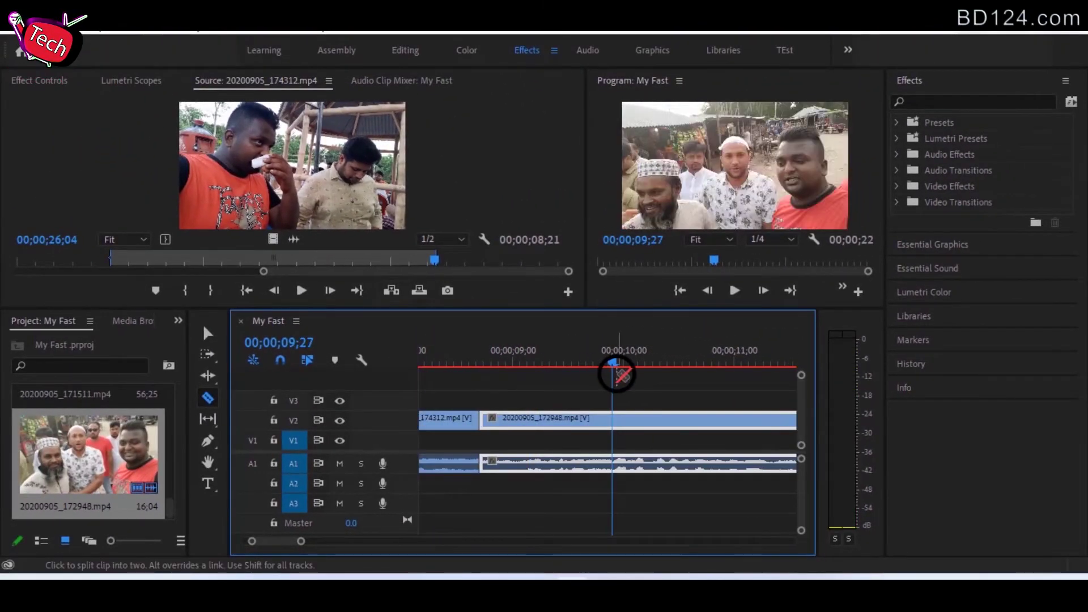
{"action": "left_click_drag", "start_coordinate": [269, 541], "coordinate": [277, 541]}
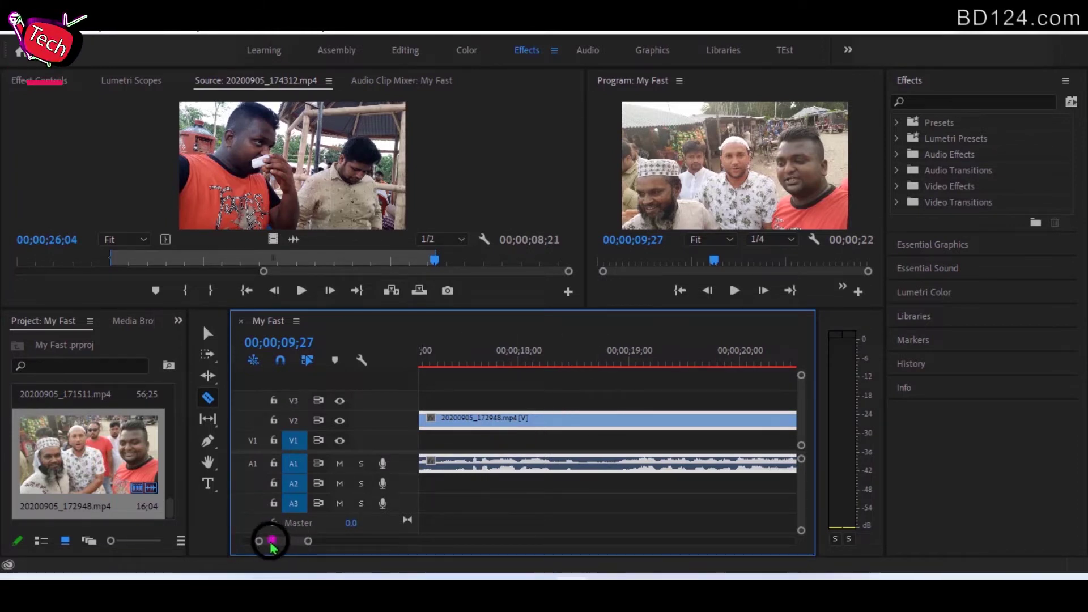
{"action": "left_click_drag", "start_coordinate": [273, 541], "coordinate": [264, 541]}
{"action": "key", "text": "Delete"}
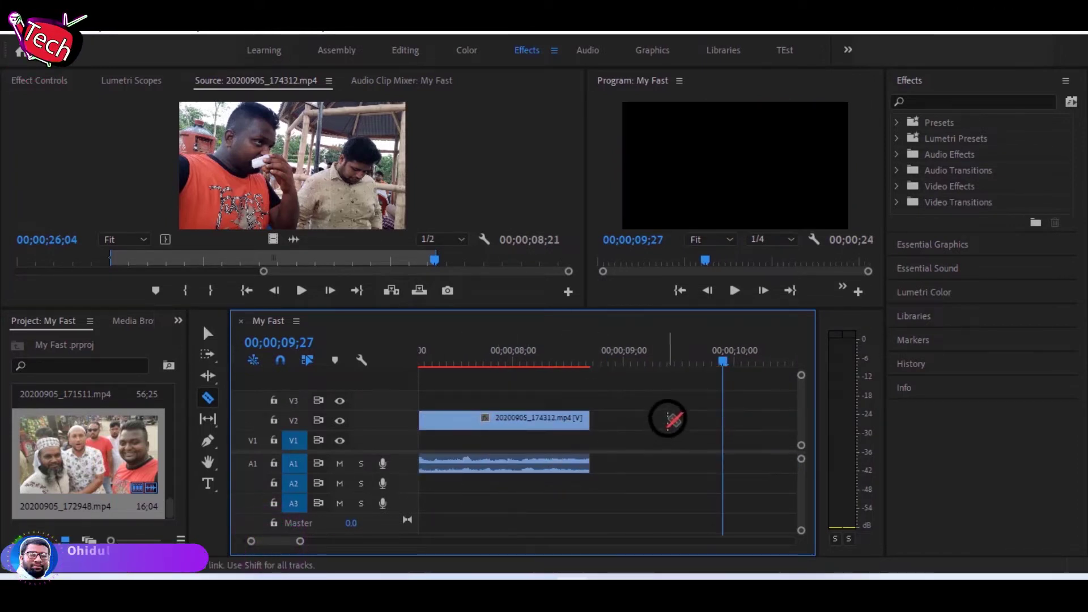
{"action": "left_click_drag", "start_coordinate": [252, 541], "coordinate": [245, 541]}
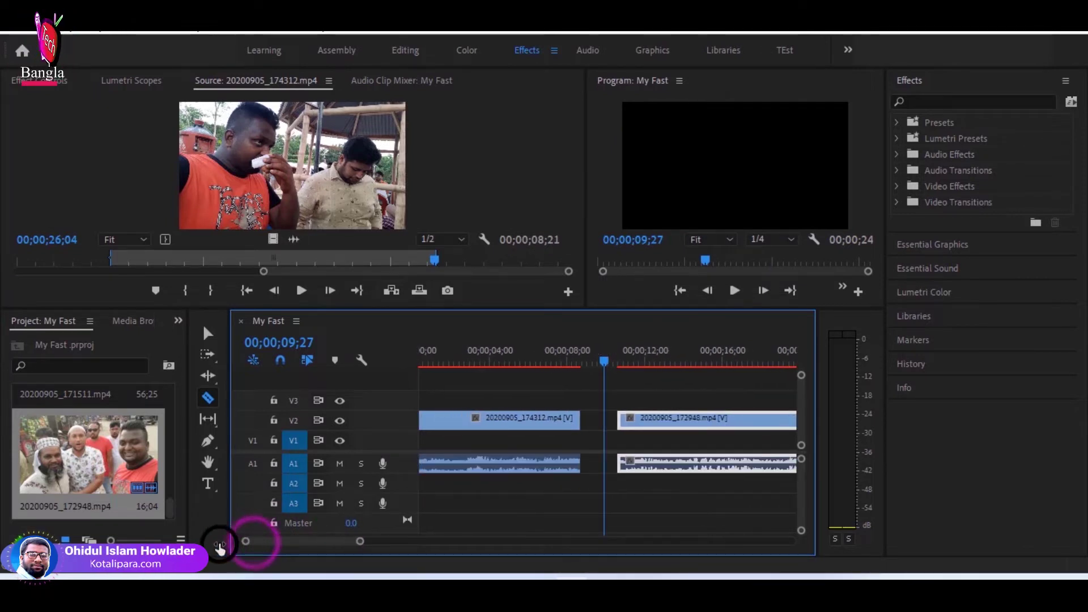
{"action": "left_click_drag", "start_coordinate": [321, 540], "coordinate": [336, 541]}
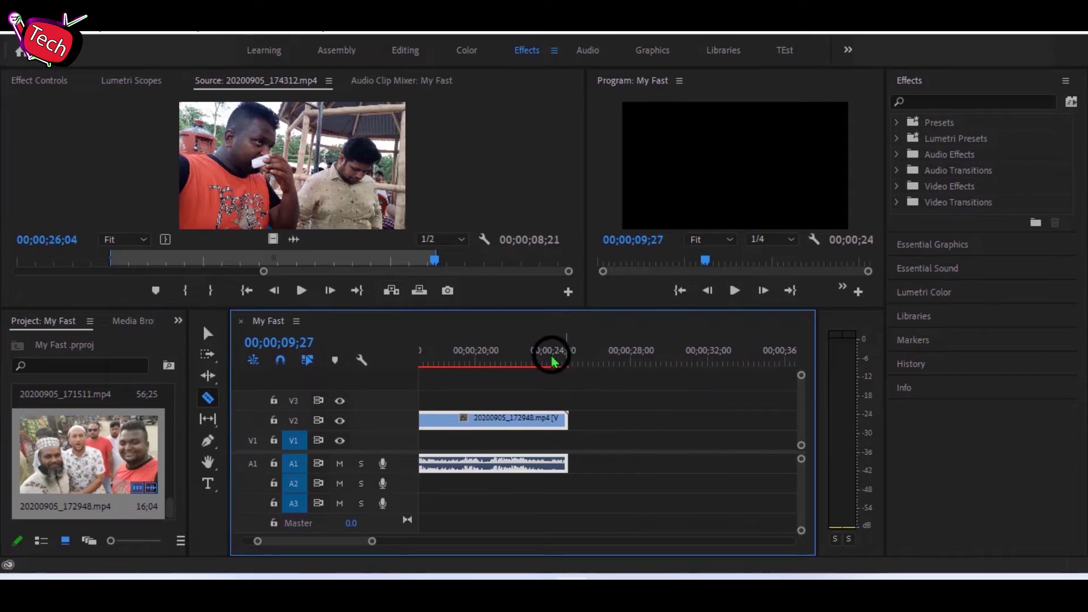
{"action": "mouse_move", "coordinate": [259, 541]}
{"action": "left_mouse_down"}
{"action": "mouse_move", "coordinate": [287, 541]}
{"action": "mouse_move", "coordinate": [269, 541]}
{"action": "left_mouse_up"}
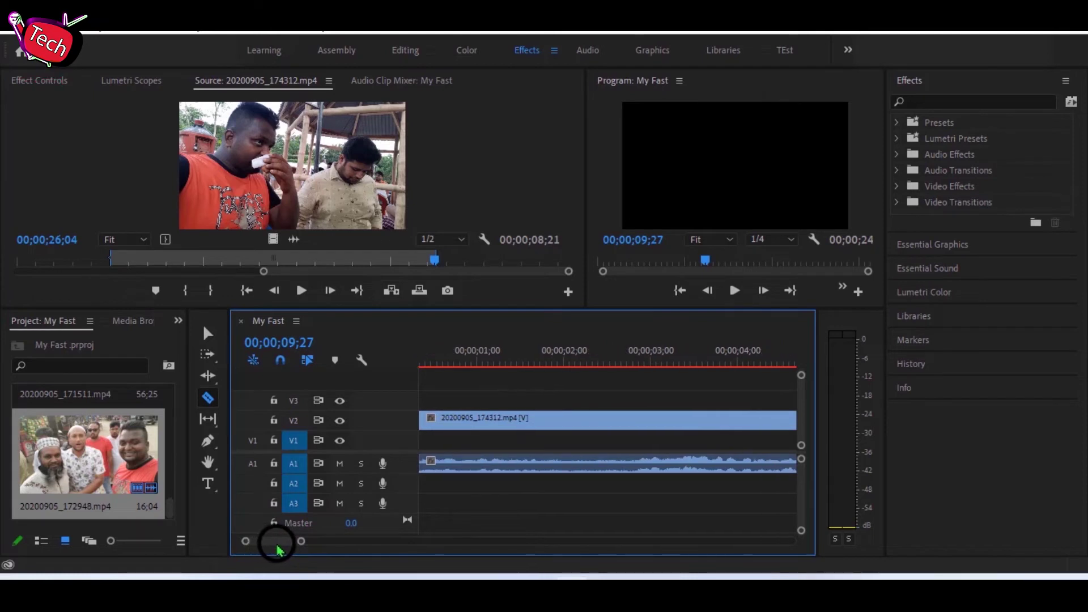
{"action": "left_click_drag", "start_coordinate": [264, 545], "coordinate": [270, 543]}
Step: Ripple Delete the gap after the first clip so both clips join, then zoom out
{"action": "left_click_drag", "start_coordinate": [617, 354], "coordinate": [770, 351]}
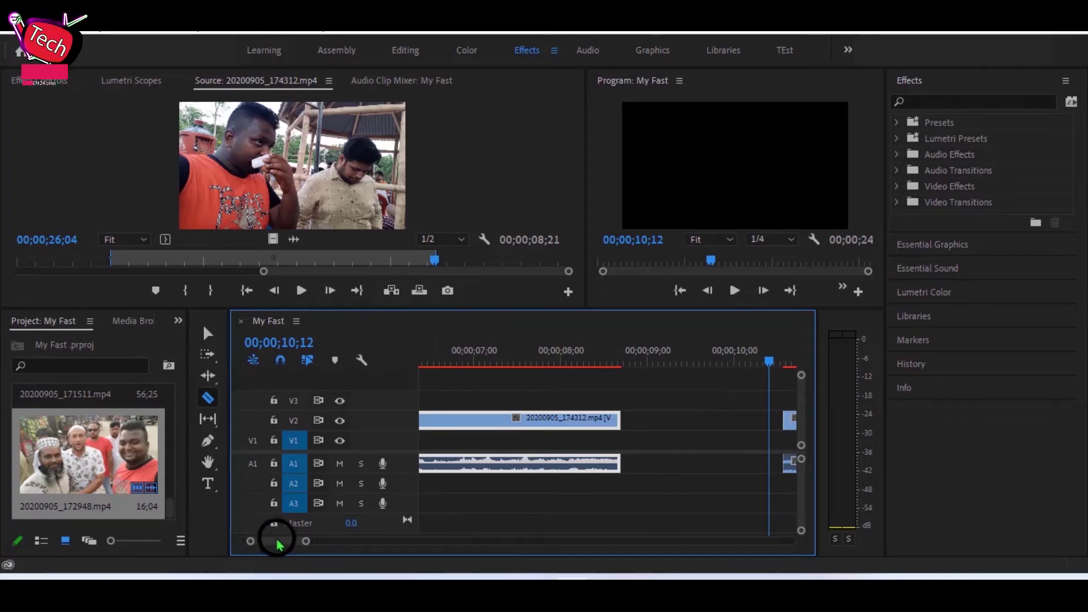
{"action": "right_click", "coordinate": [695, 423]}
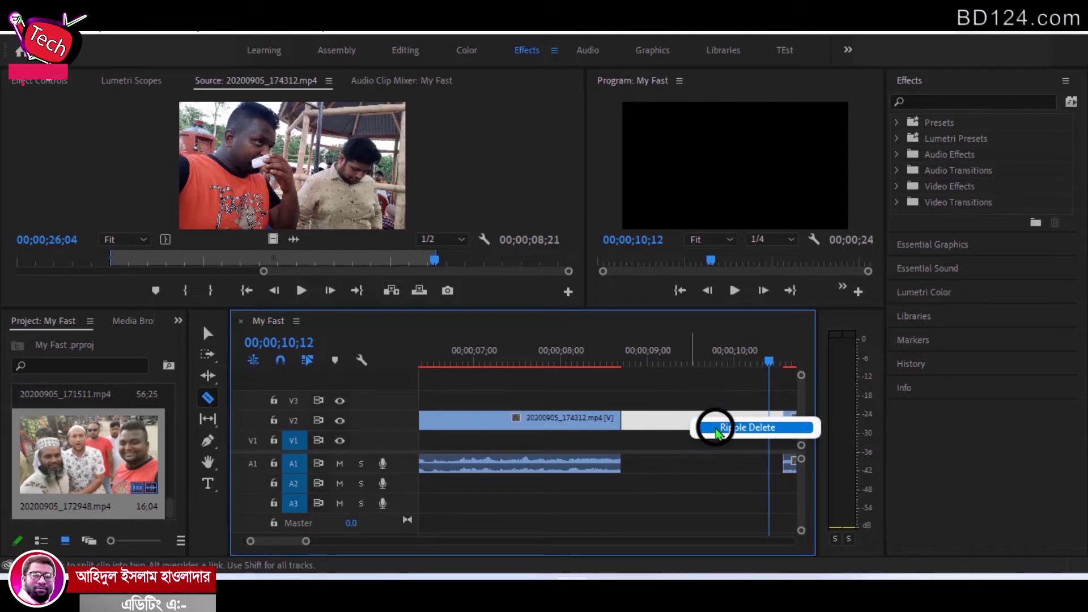
{"action": "left_click", "coordinate": [715, 429]}
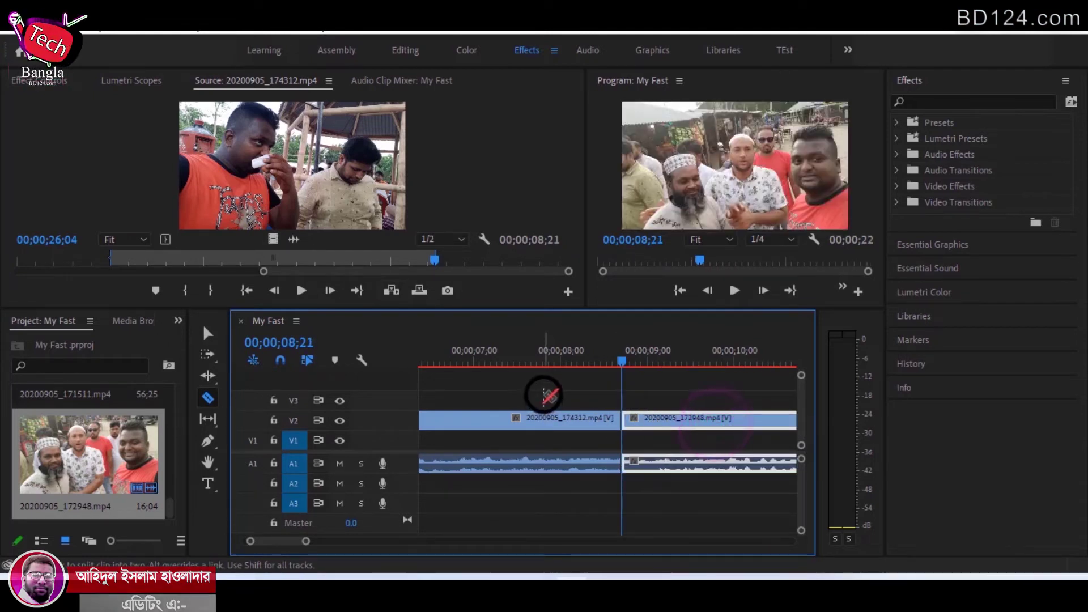
{"action": "mouse_move", "coordinate": [275, 542]}
{"action": "left_mouse_down"}
{"action": "mouse_move", "coordinate": [288, 542]}
{"action": "mouse_move", "coordinate": [276, 545]}
{"action": "left_mouse_up"}
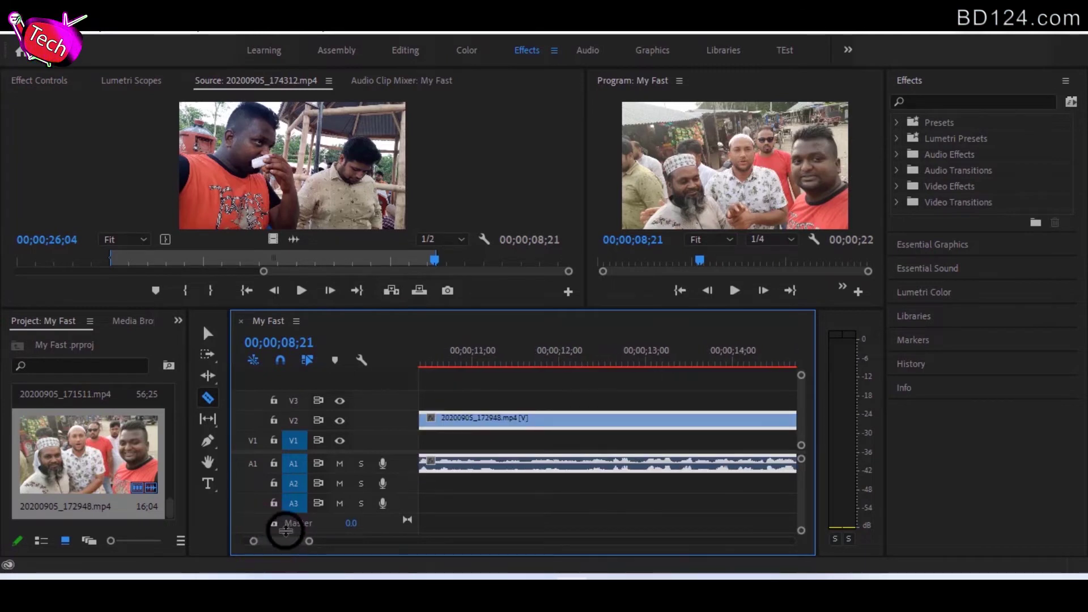
{"action": "key", "text": "minus"}
{"action": "key", "text": "minus"}
{"action": "key", "text": "minus"}
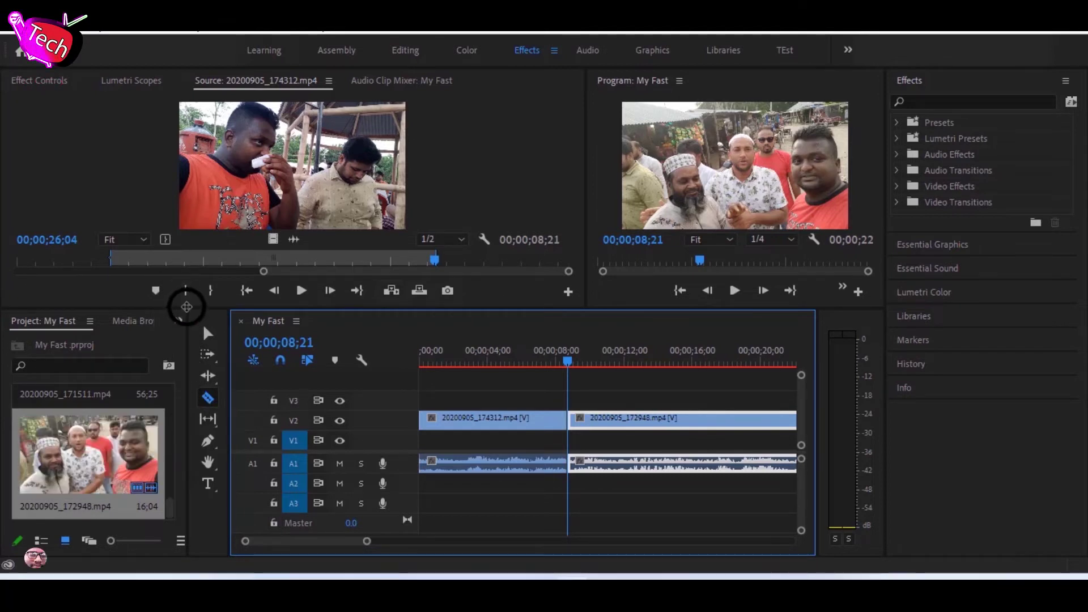
Step: Drop another copy of 20200905_172948.mp4 onto a new V4 track near 23 seconds
{"action": "left_click_drag", "start_coordinate": [291, 542], "coordinate": [297, 542]}
{"action": "left_click", "coordinate": [680, 347]}
{"action": "mouse_move", "coordinate": [74, 511]}
{"action": "left_mouse_down"}
{"action": "mouse_move", "coordinate": [679, 424]}
{"action": "mouse_move", "coordinate": [689, 388]}
{"action": "left_mouse_up"}
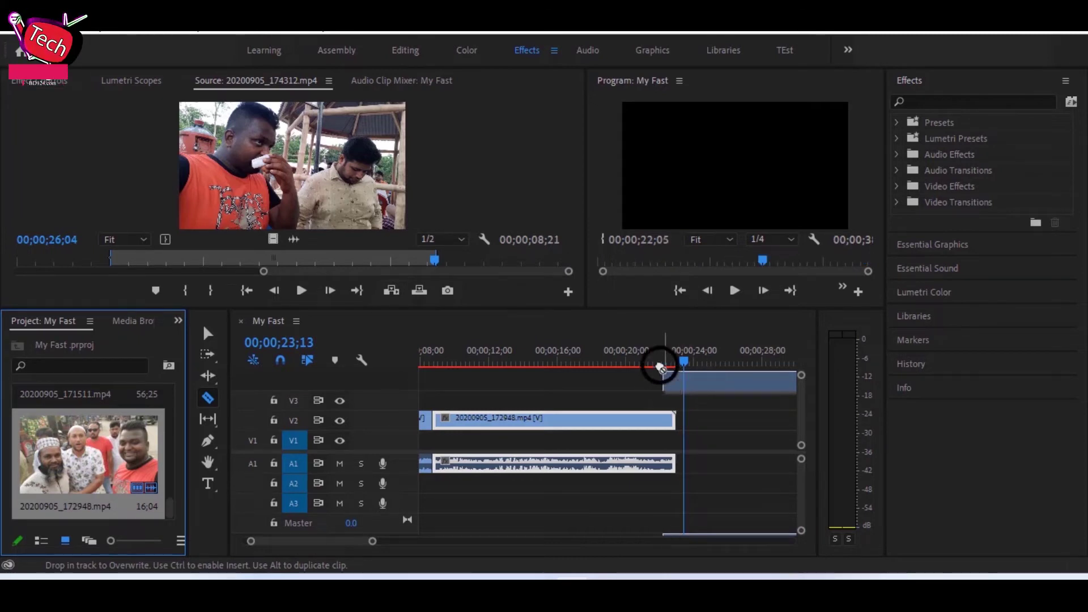
{"action": "left_click_drag", "start_coordinate": [663, 386], "coordinate": [655, 364]}
Step: Zoom into the 16–26 second range and preview up to the V4 clip's start
{"action": "left_click", "coordinate": [650, 357]}
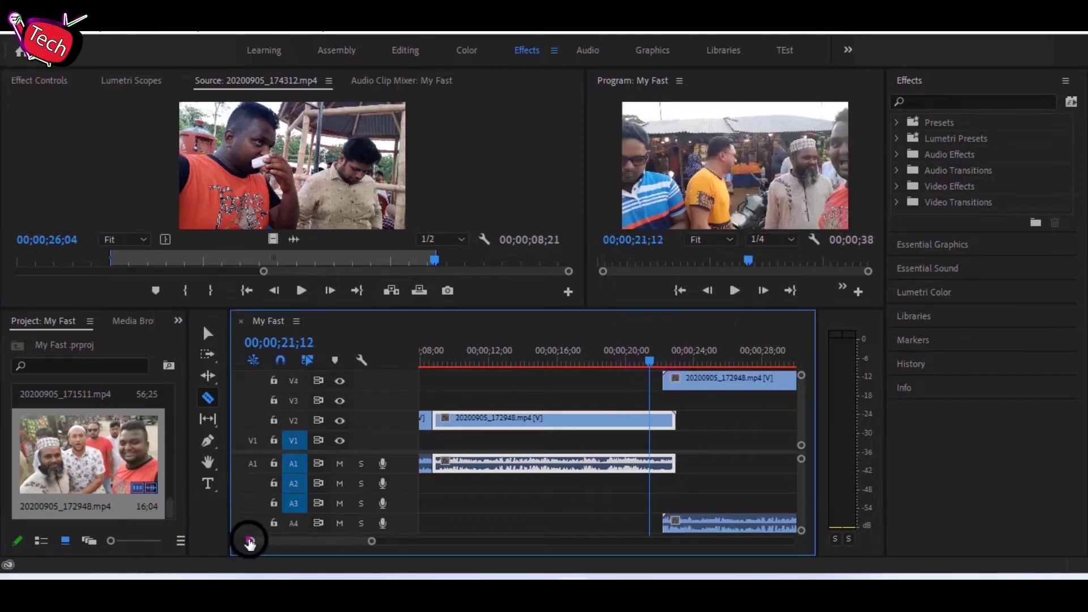
{"action": "left_click_drag", "start_coordinate": [249, 543], "coordinate": [257, 541]}
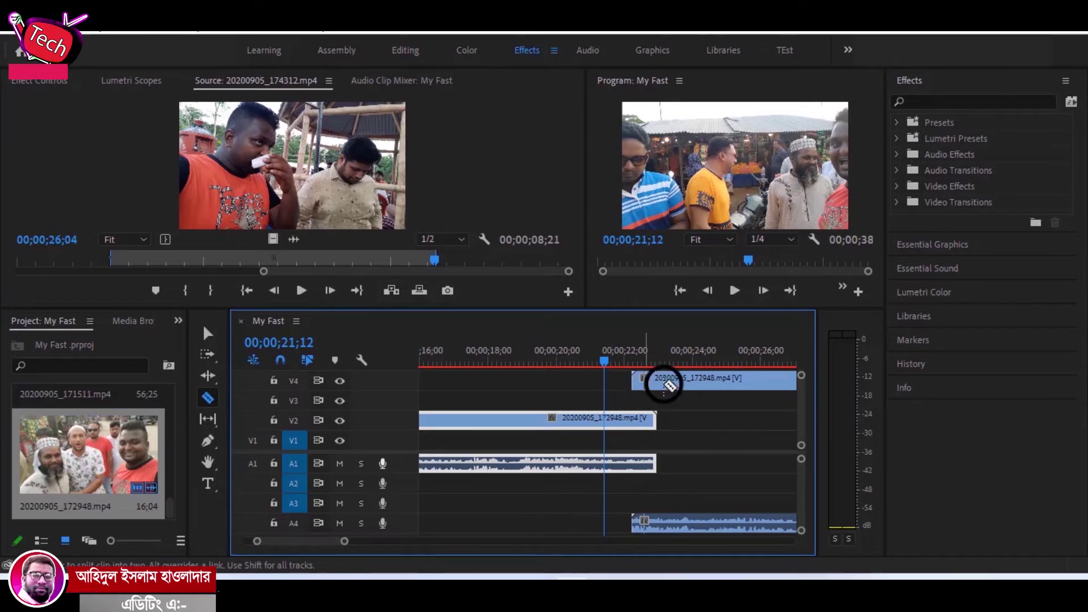
{"action": "key", "text": "space"}
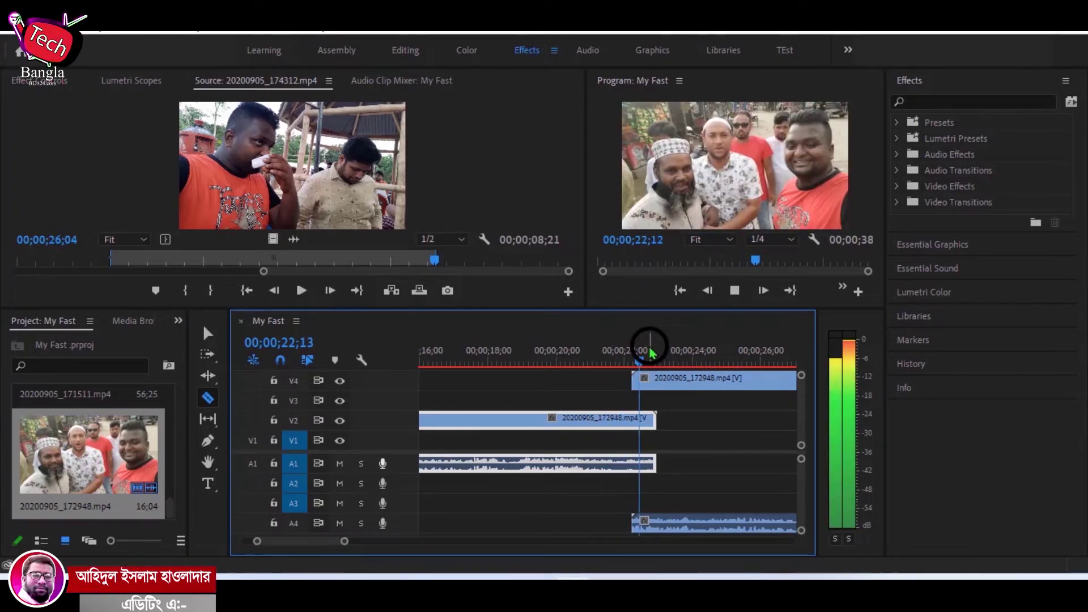
{"action": "left_click", "coordinate": [621, 361]}
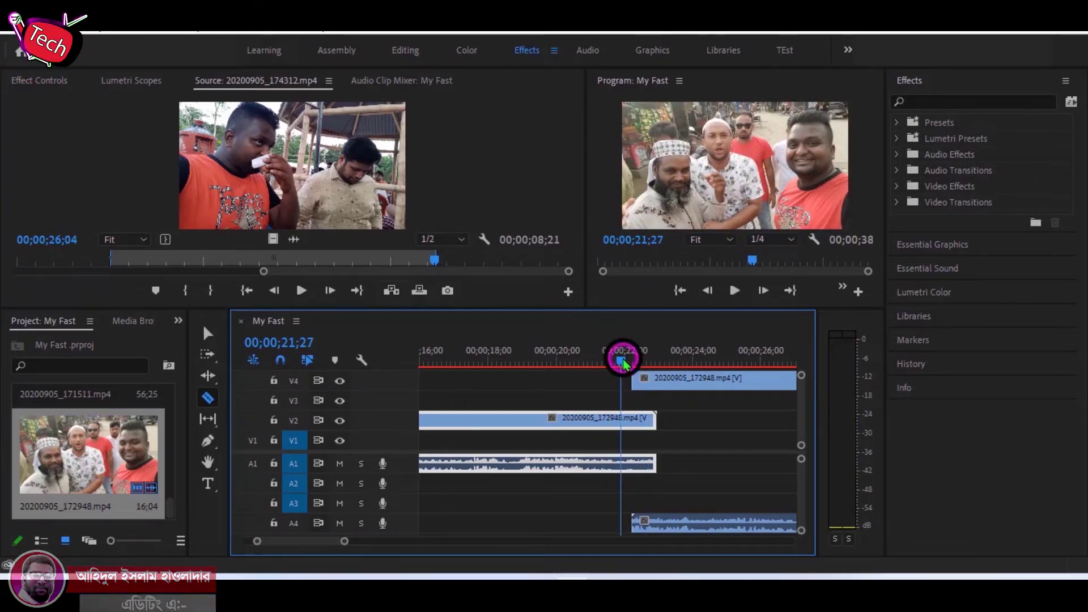
{"action": "key", "text": "space"}
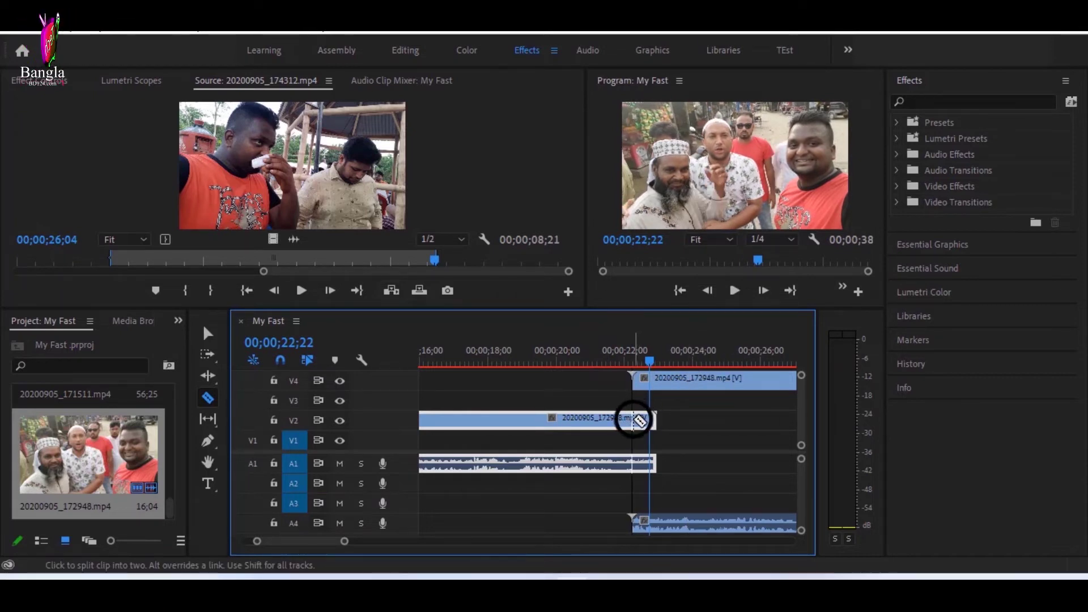
{"action": "left_click", "coordinate": [637, 385]}
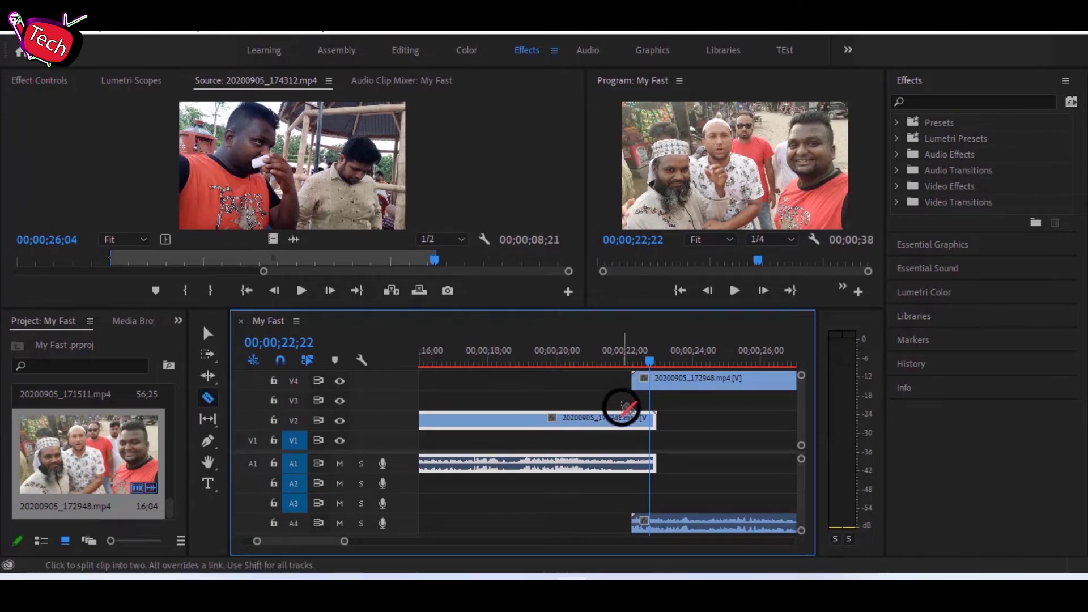
Step: Split the V2 clip where the V4 clip starts, clear the right piece, and replay the edit
{"action": "left_click", "coordinate": [632, 419]}
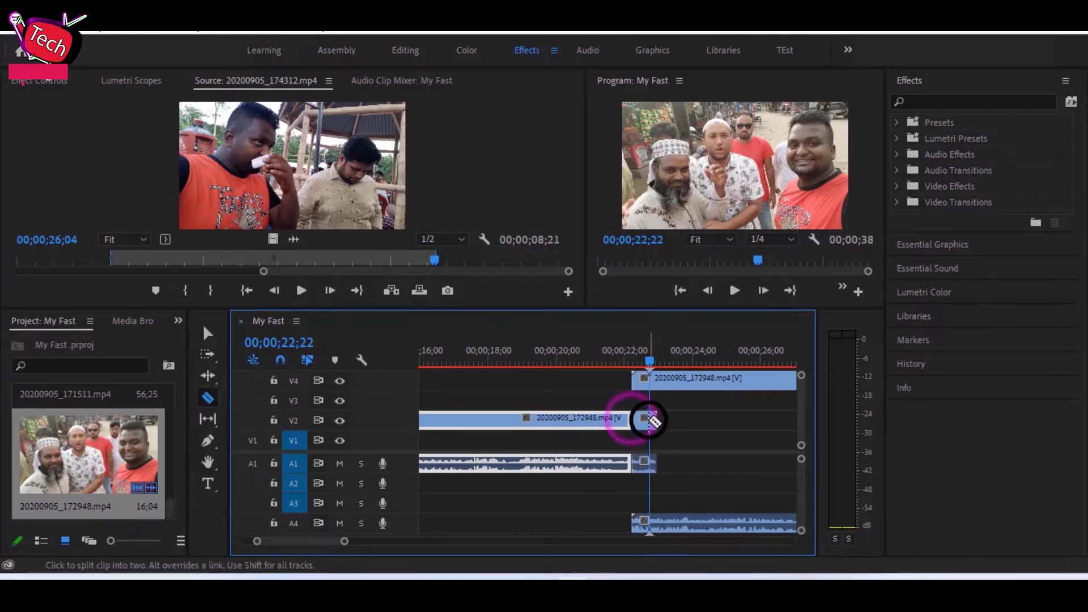
{"action": "right_click", "coordinate": [643, 419]}
{"action": "left_click", "coordinate": [748, 95]}
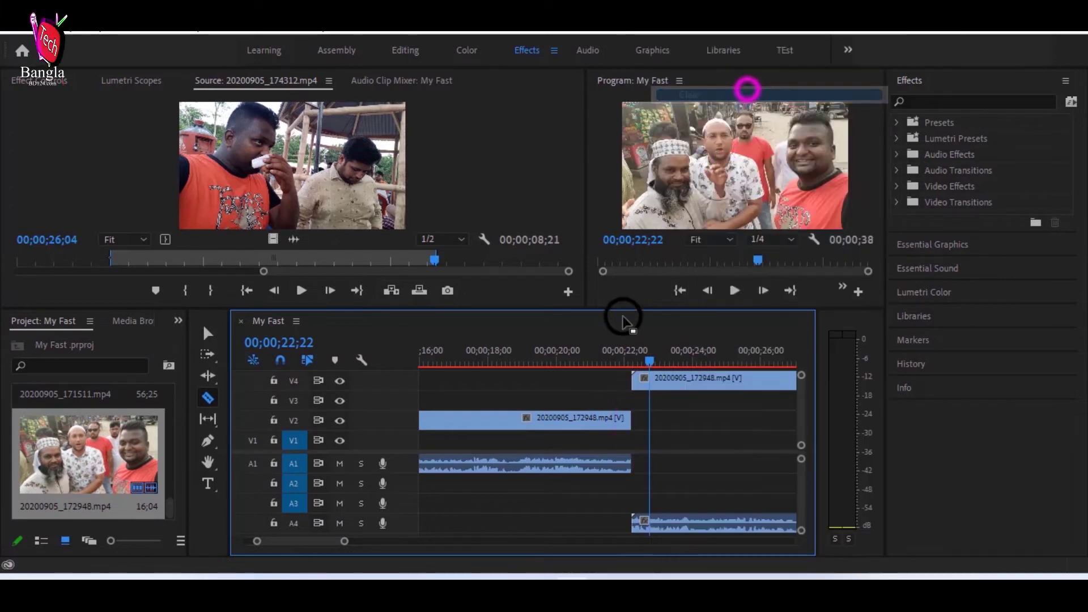
{"action": "left_click", "coordinate": [607, 357]}
{"action": "key", "text": "space"}
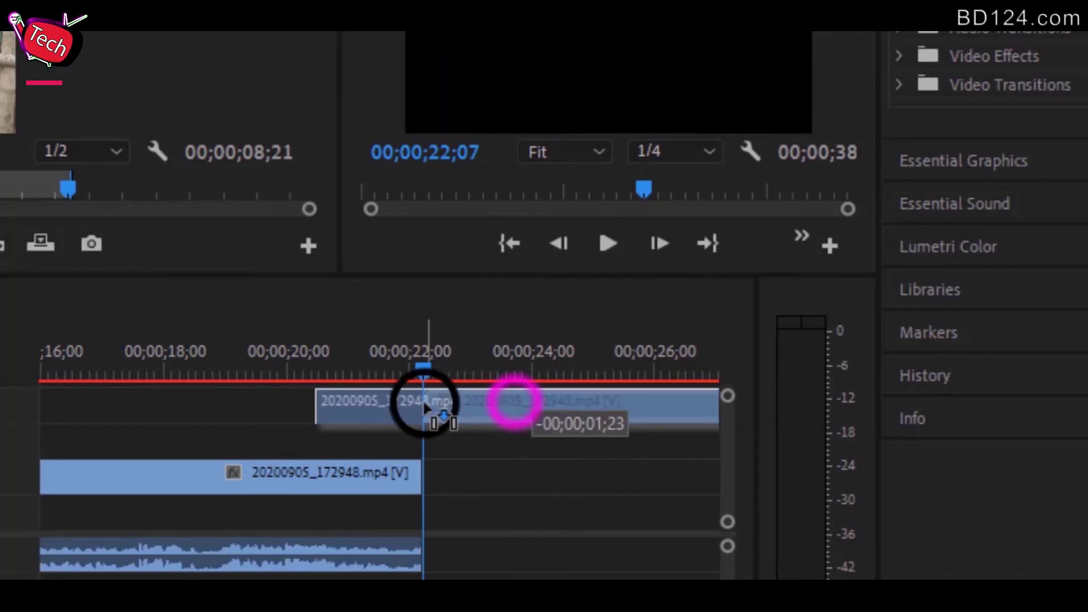
Step: Slide the V4 clip earlier to overlap the V2 clip's end, checking positions with V4 hidden
{"action": "left_click_drag", "start_coordinate": [516, 405], "coordinate": [408, 397]}
{"action": "left_click", "coordinate": [316, 371]}
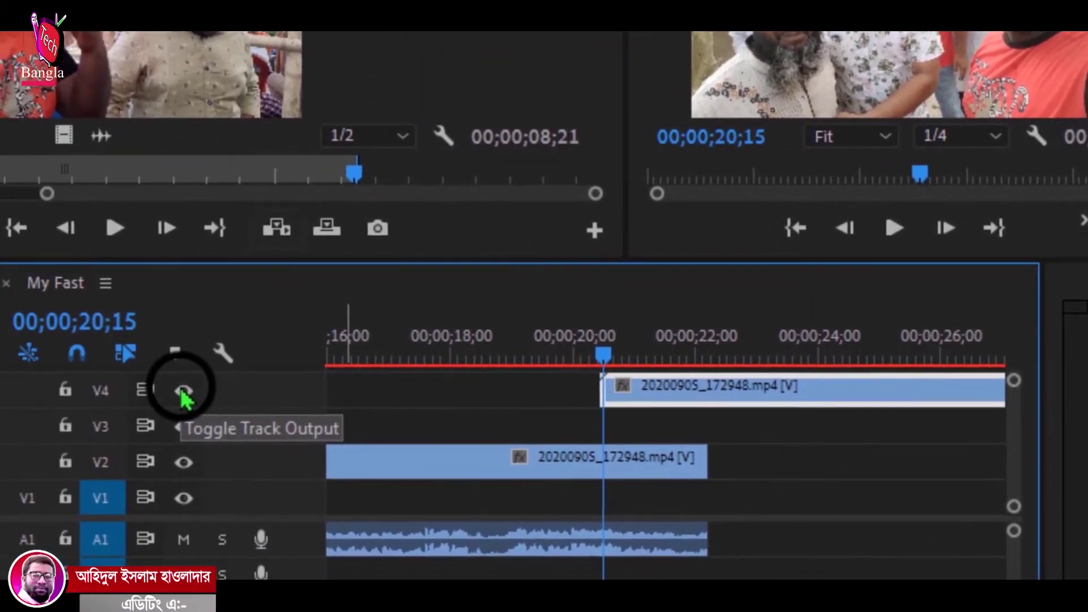
{"action": "left_click", "coordinate": [182, 391]}
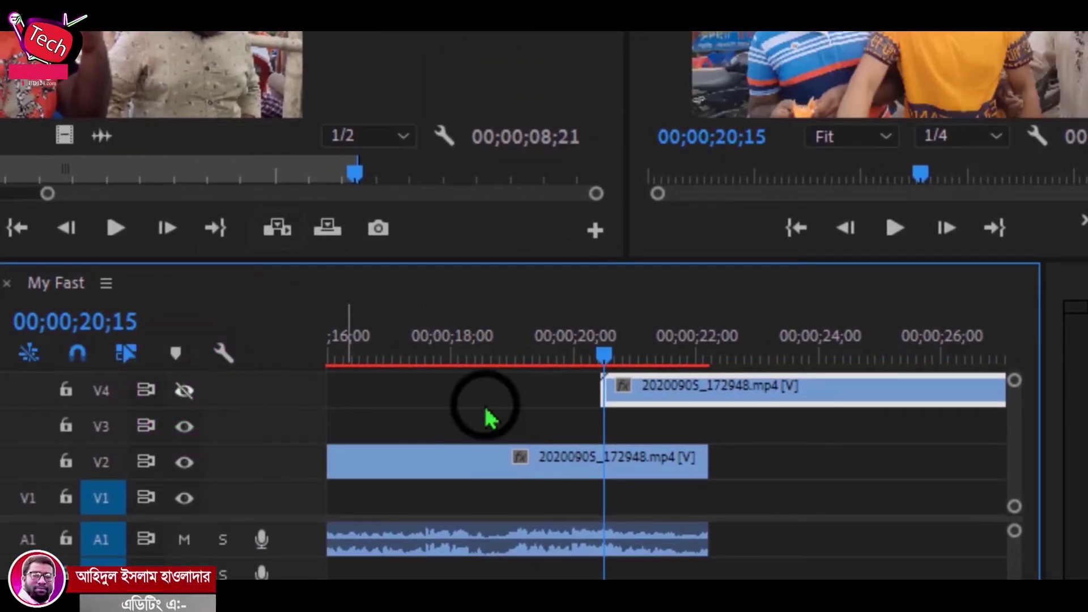
{"action": "left_click", "coordinate": [542, 354]}
{"action": "left_click", "coordinate": [588, 459]}
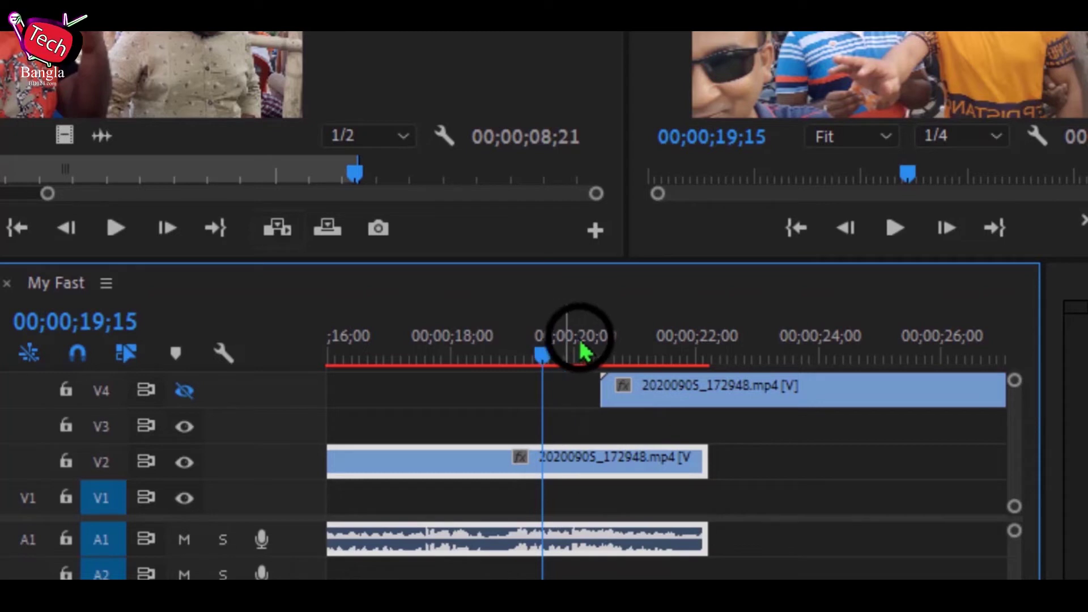
{"action": "left_click", "coordinate": [602, 385]}
{"action": "left_click_drag", "start_coordinate": [595, 325], "coordinate": [612, 348]}
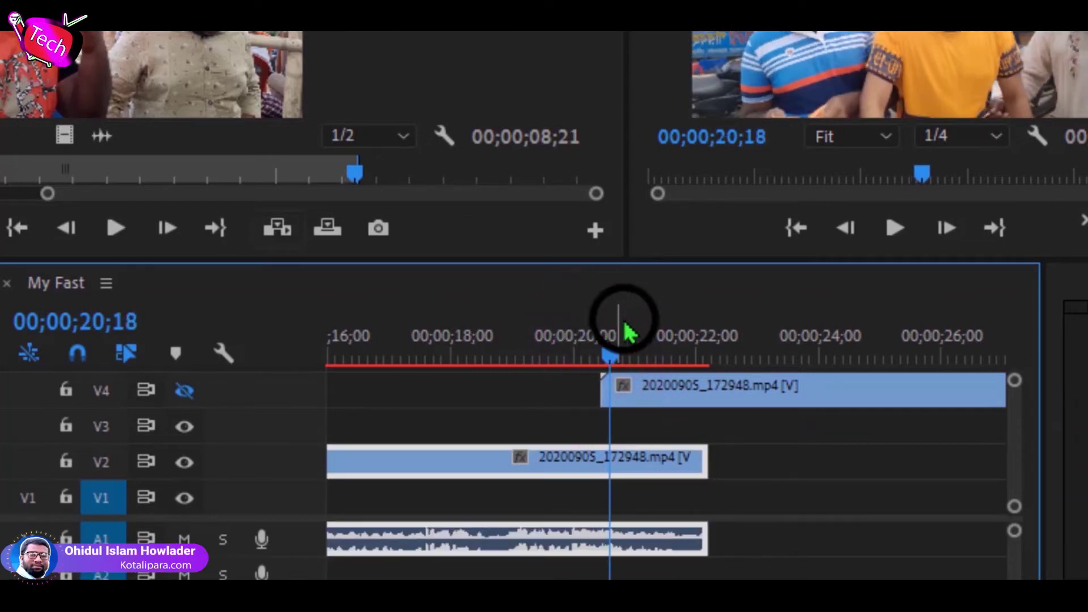
{"action": "left_click", "coordinate": [599, 347]}
{"action": "left_click", "coordinate": [585, 348]}
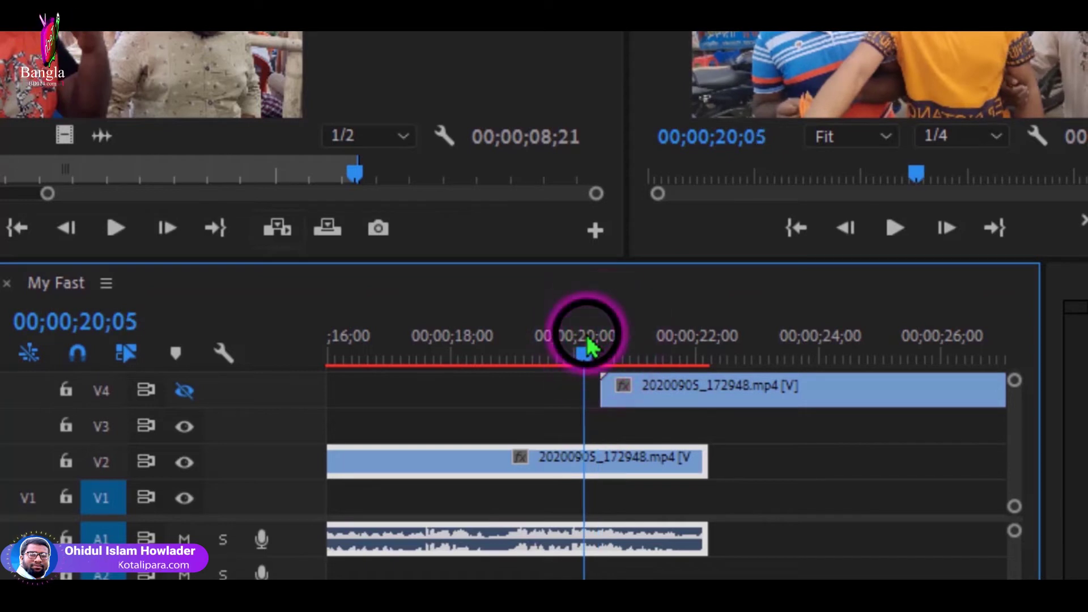
Step: Unhide V4, place the playhead at 20;15, and show the V4 clip's Effect Controls
{"action": "left_click", "coordinate": [184, 390]}
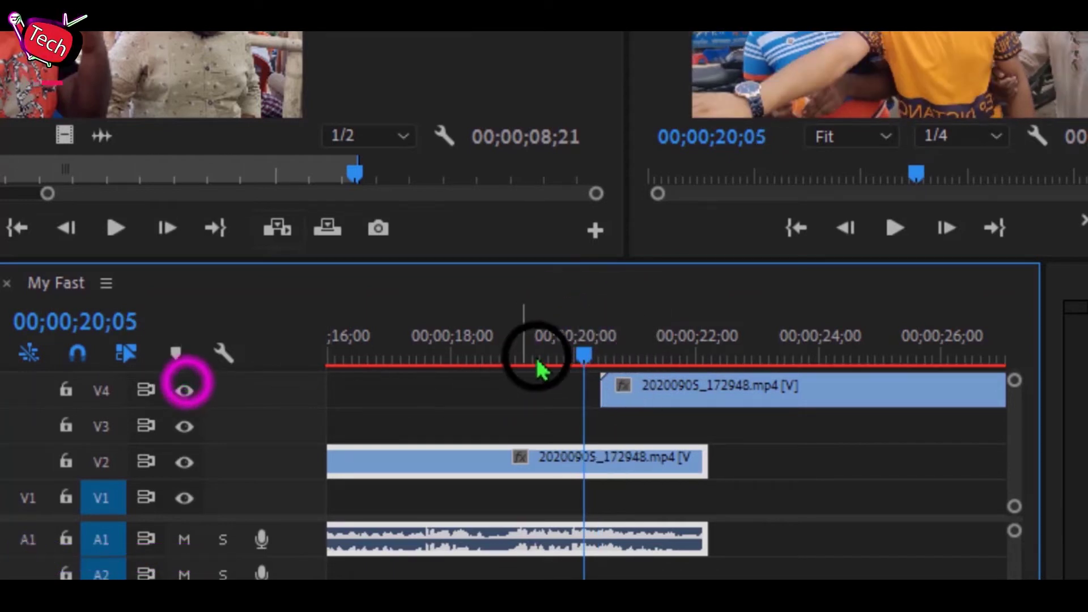
{"action": "left_click", "coordinate": [587, 349]}
{"action": "left_click_drag", "start_coordinate": [589, 354], "coordinate": [604, 356]}
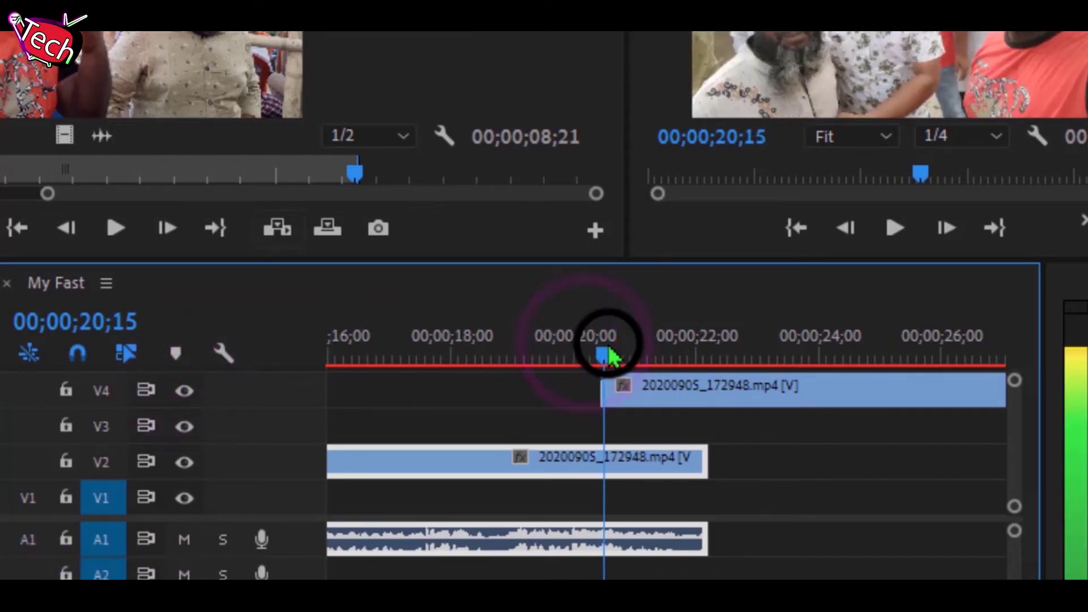
{"action": "left_click", "coordinate": [694, 390]}
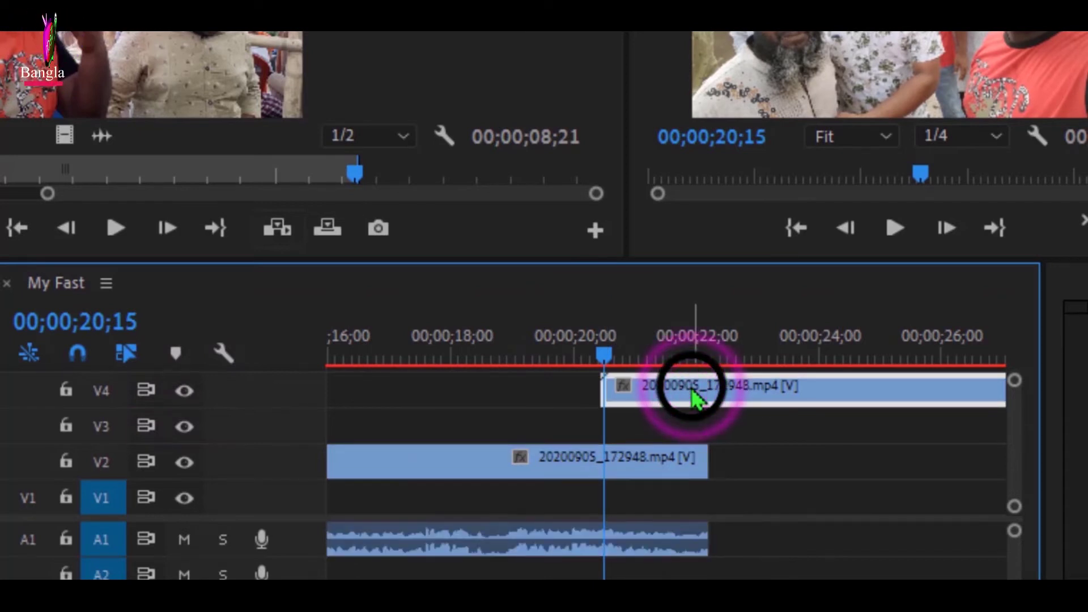
{"action": "left_click", "coordinate": [548, 391]}
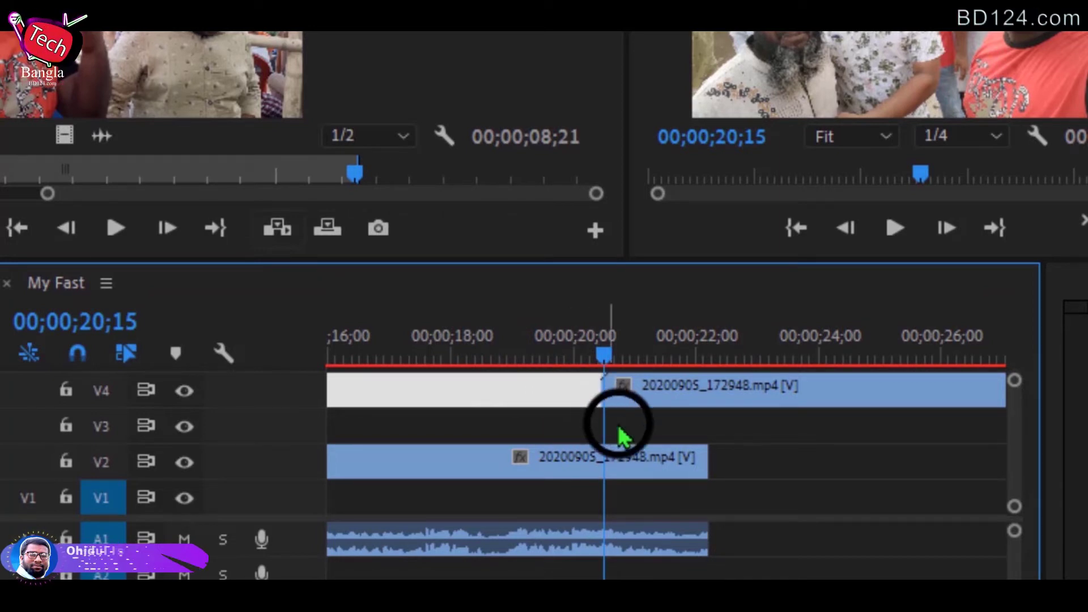
{"action": "left_click", "coordinate": [657, 389]}
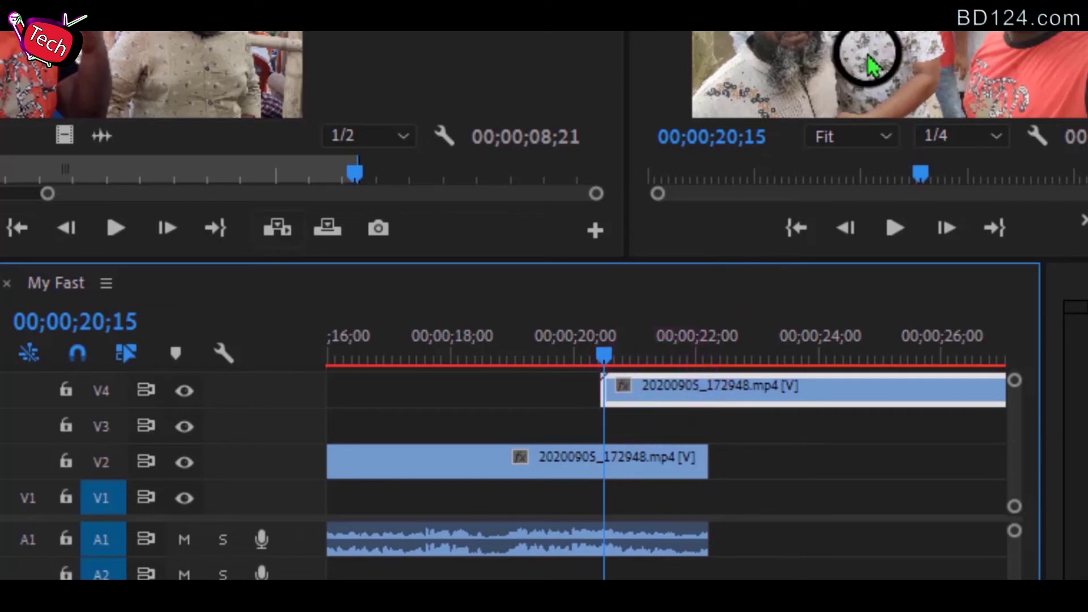
{"action": "key", "text": "shift+5"}
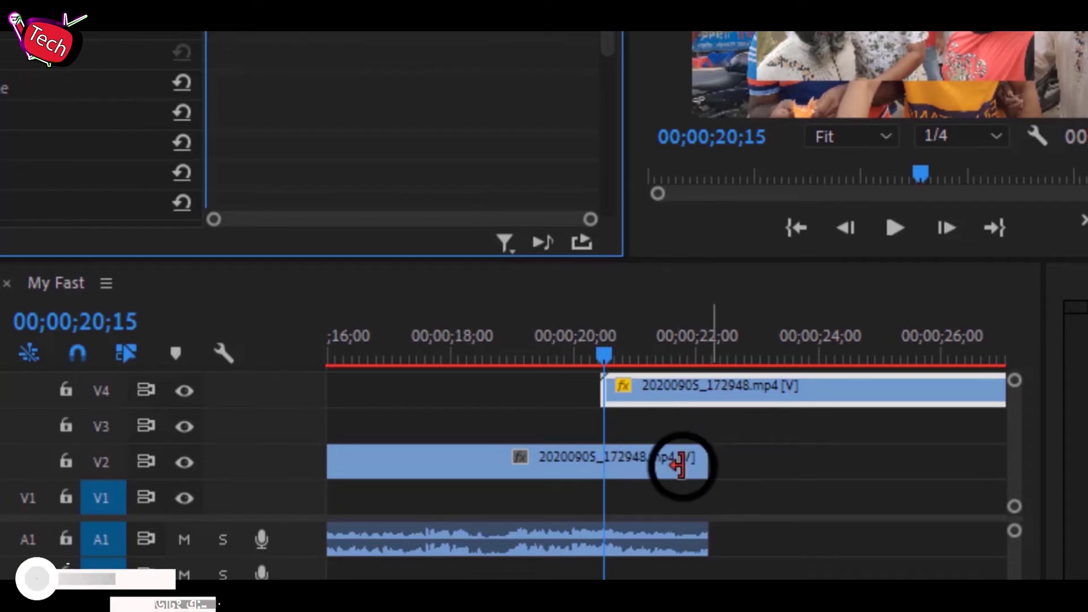
Step: Preview the overlap from about 20;01 to 20;14, switching selection between the V2 and V4 clips
{"action": "left_click", "coordinate": [658, 460]}
{"action": "key", "text": "space"}
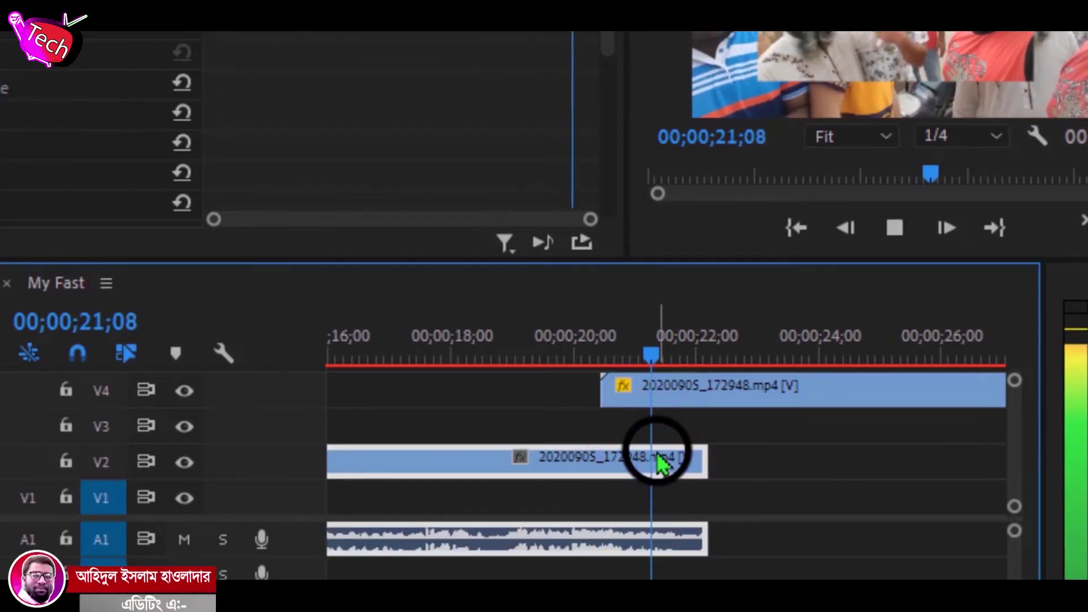
{"action": "key", "text": "space"}
{"action": "left_click", "coordinate": [682, 397]}
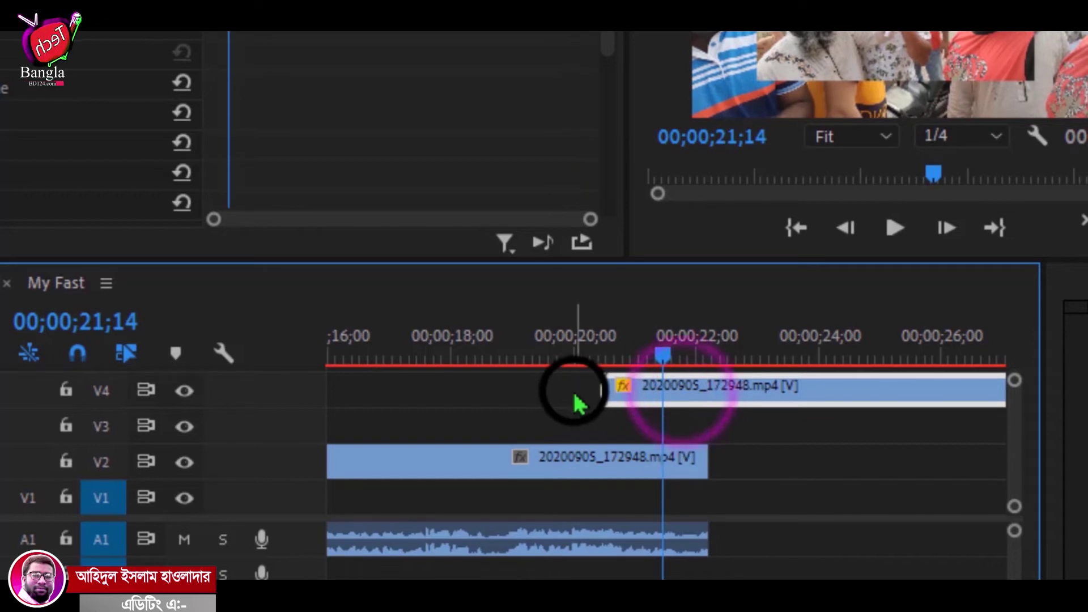
{"action": "left_click", "coordinate": [577, 347]}
{"action": "left_click", "coordinate": [668, 393]}
{"action": "left_click", "coordinate": [642, 491]}
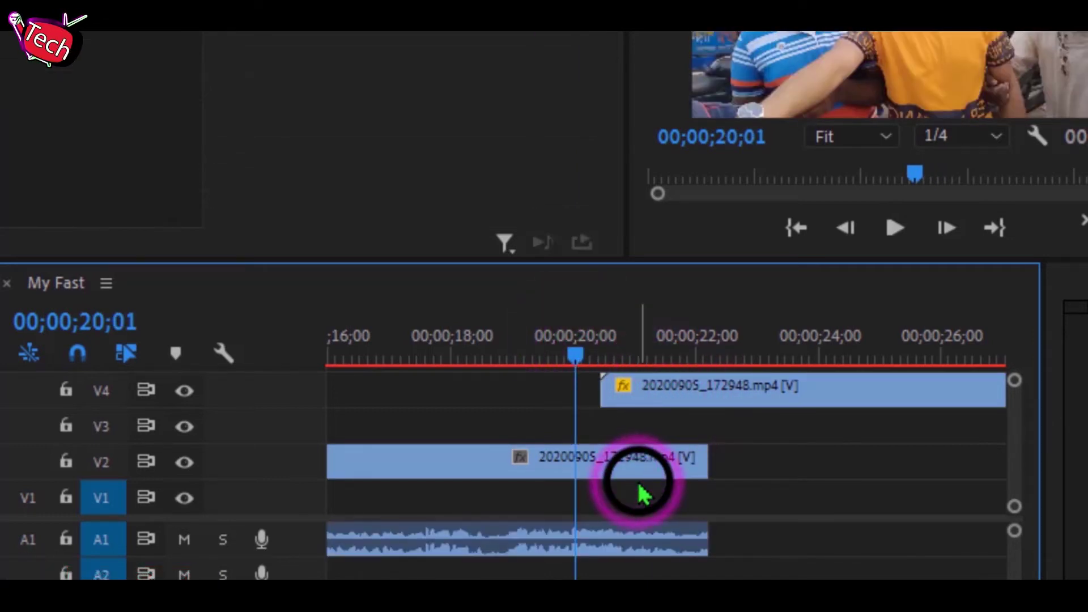
{"action": "left_click", "coordinate": [652, 462]}
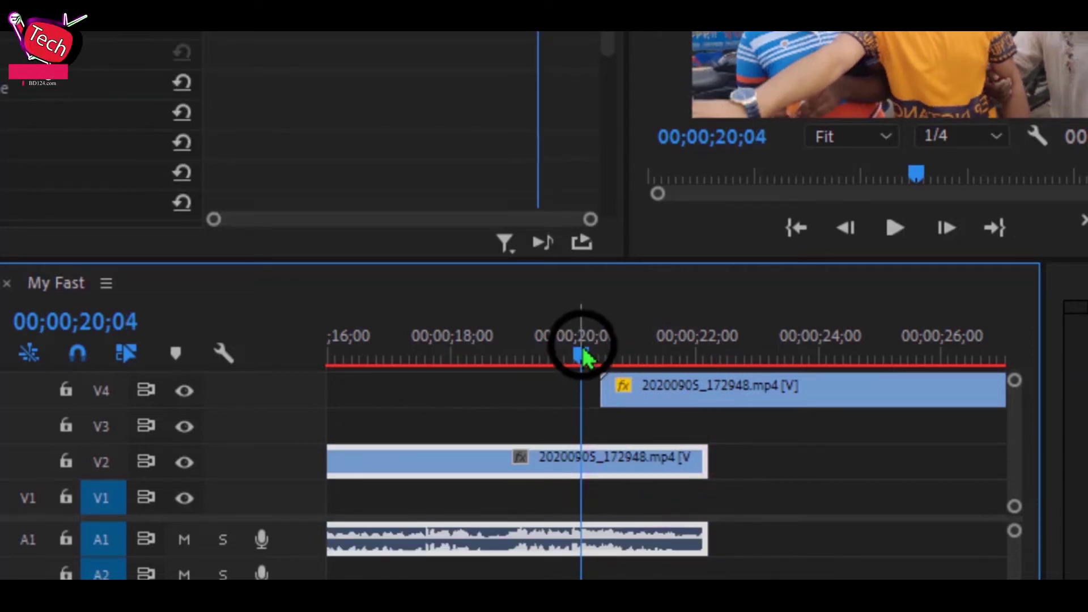
{"action": "left_click_drag", "start_coordinate": [582, 352], "coordinate": [603, 340]}
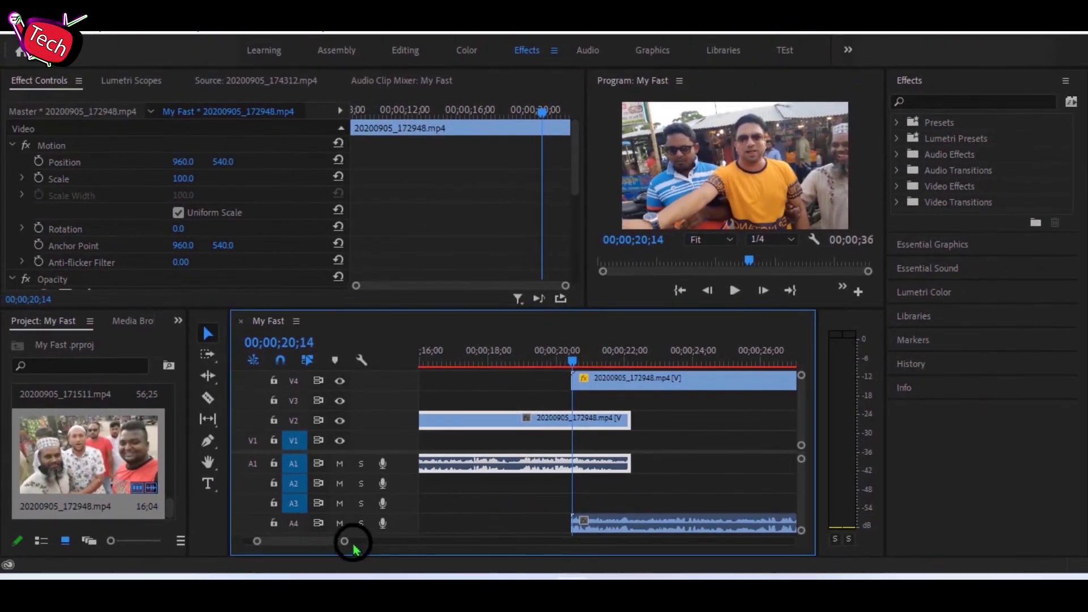
Step: Scroll over the timeline clips, then switch Premiere Pro to the Editing workspace
{"action": "scroll", "coordinate": [301, 539], "scroll_direction": "down", "scroll_amount": 3}
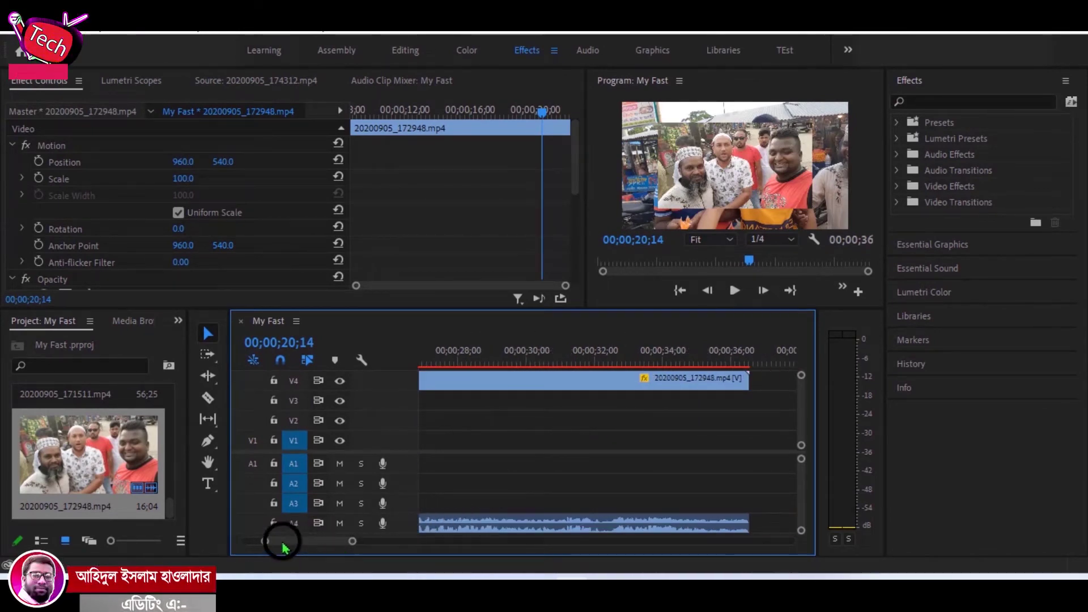
{"action": "scroll", "coordinate": [279, 541], "scroll_direction": "up", "scroll_amount": 3}
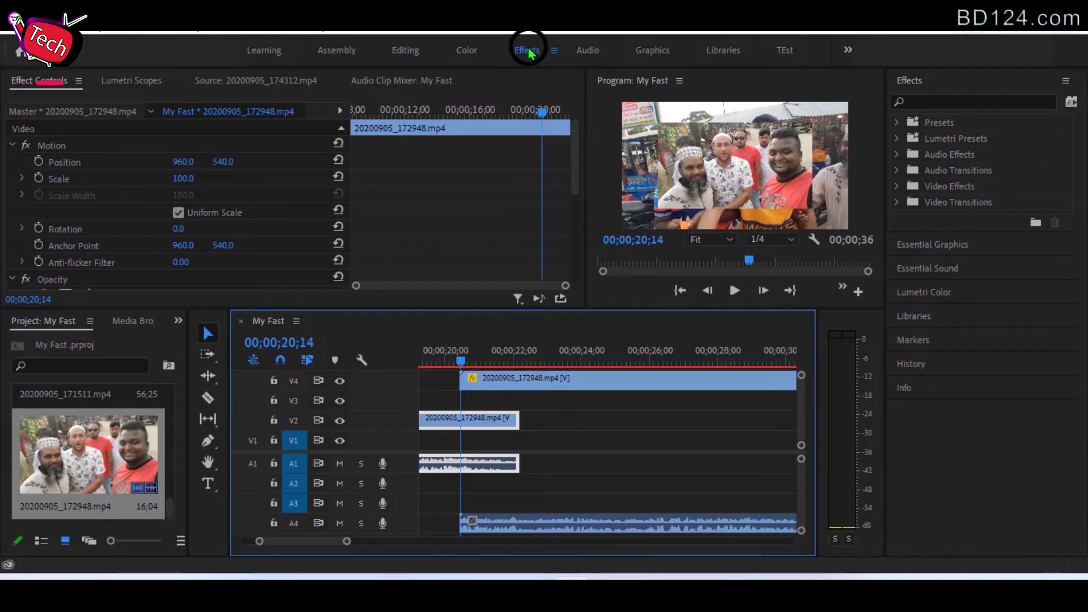
{"action": "left_click", "coordinate": [405, 51]}
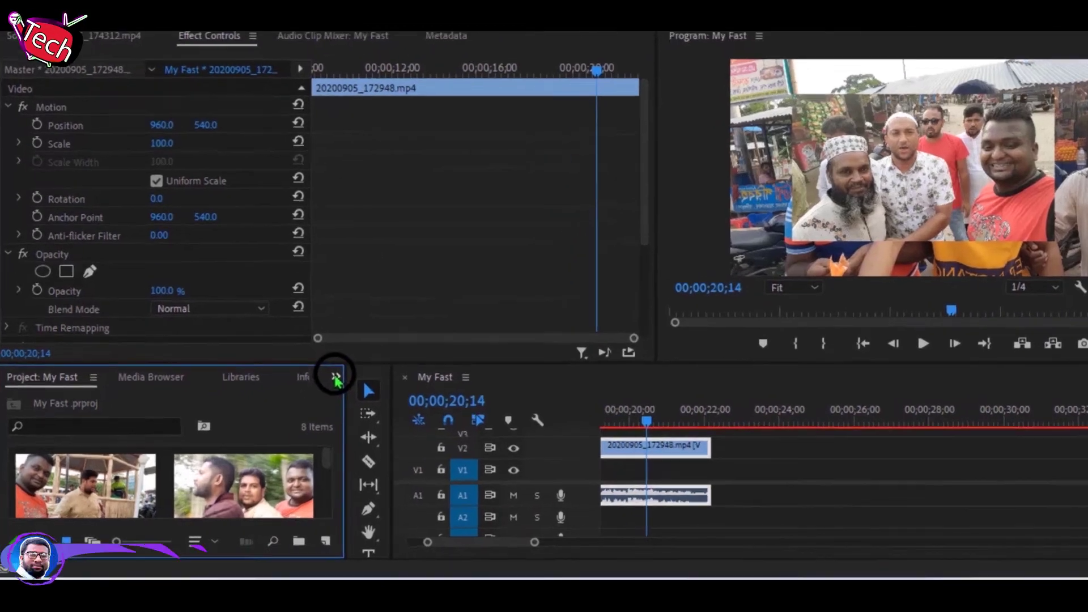
Step: Open the Effects panel and select VR Mobius Zoom under Video Transitions > Immersive Video
{"action": "left_click", "coordinate": [310, 392]}
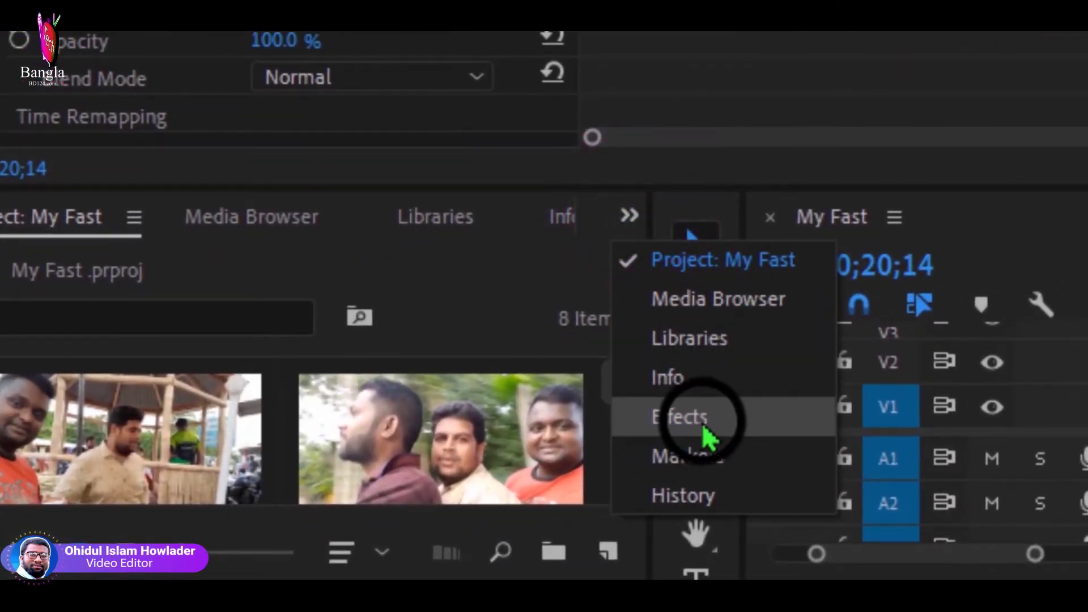
{"action": "left_click", "coordinate": [669, 430]}
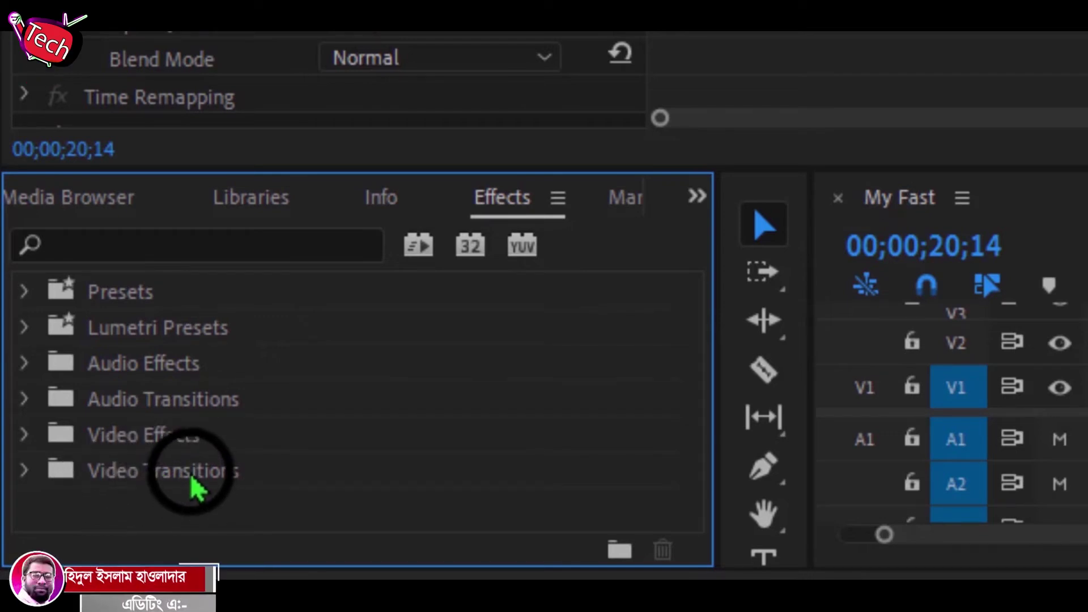
{"action": "left_click", "coordinate": [190, 481]}
{"action": "scroll", "coordinate": [454, 440], "scroll_direction": "down", "scroll_amount": 2}
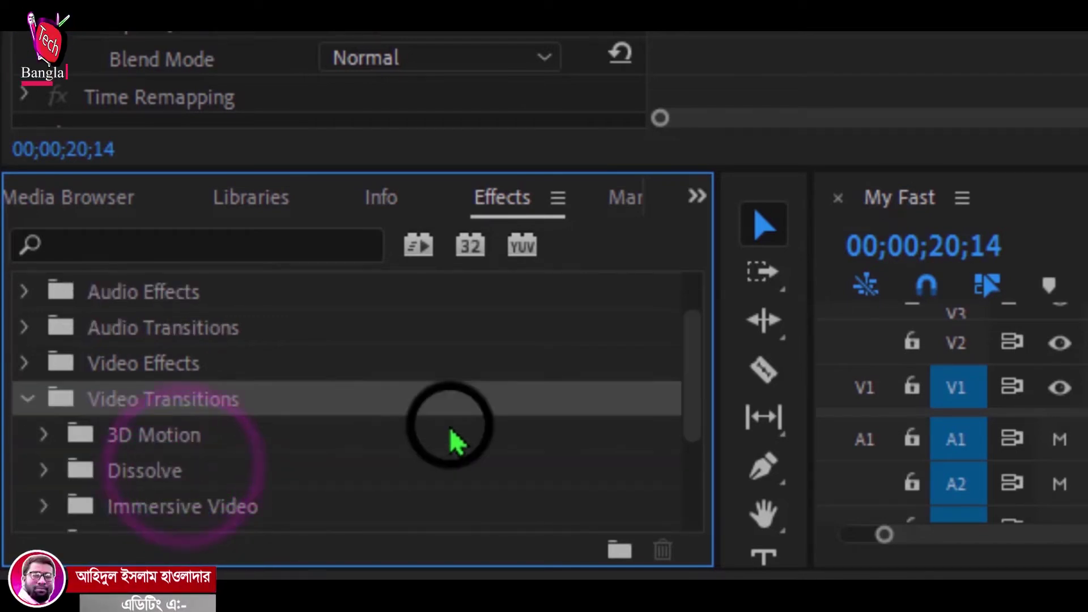
{"action": "scroll", "coordinate": [323, 466], "scroll_direction": "down", "scroll_amount": 2}
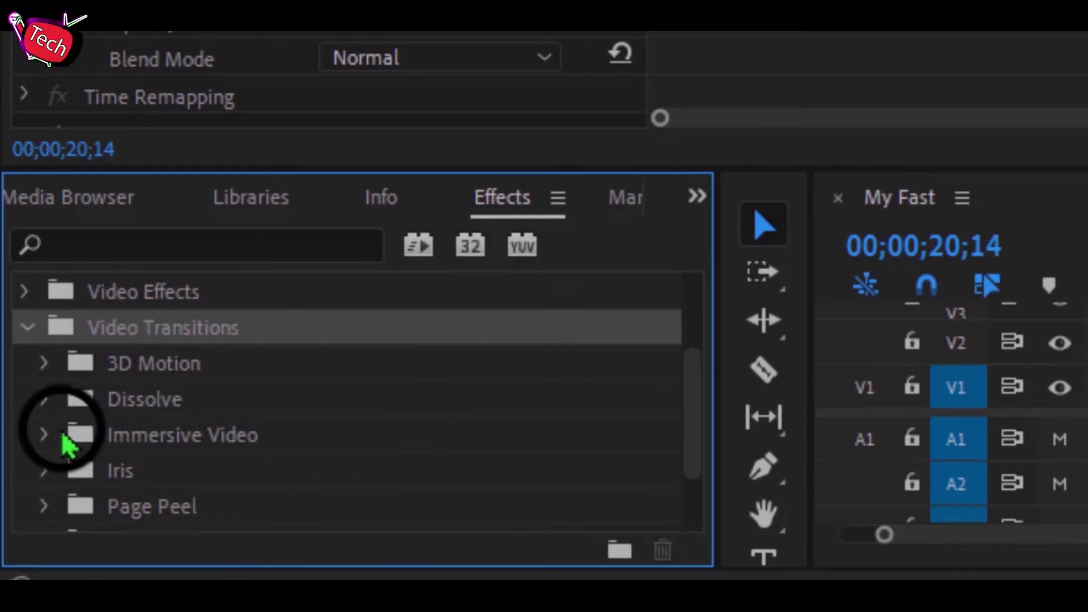
{"action": "left_click", "coordinate": [199, 438]}
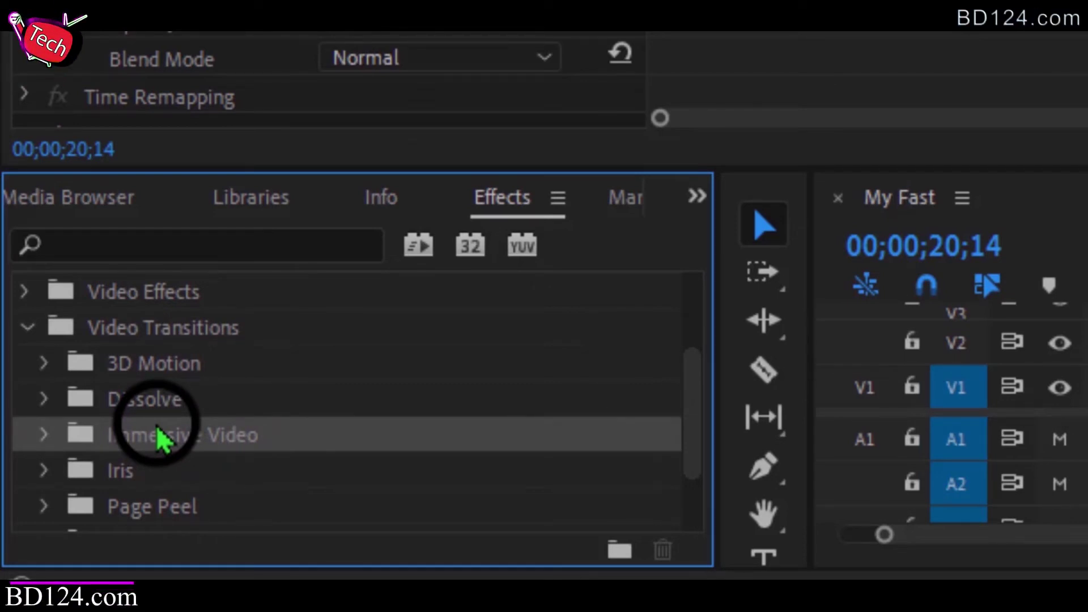
{"action": "double_click", "coordinate": [129, 435]}
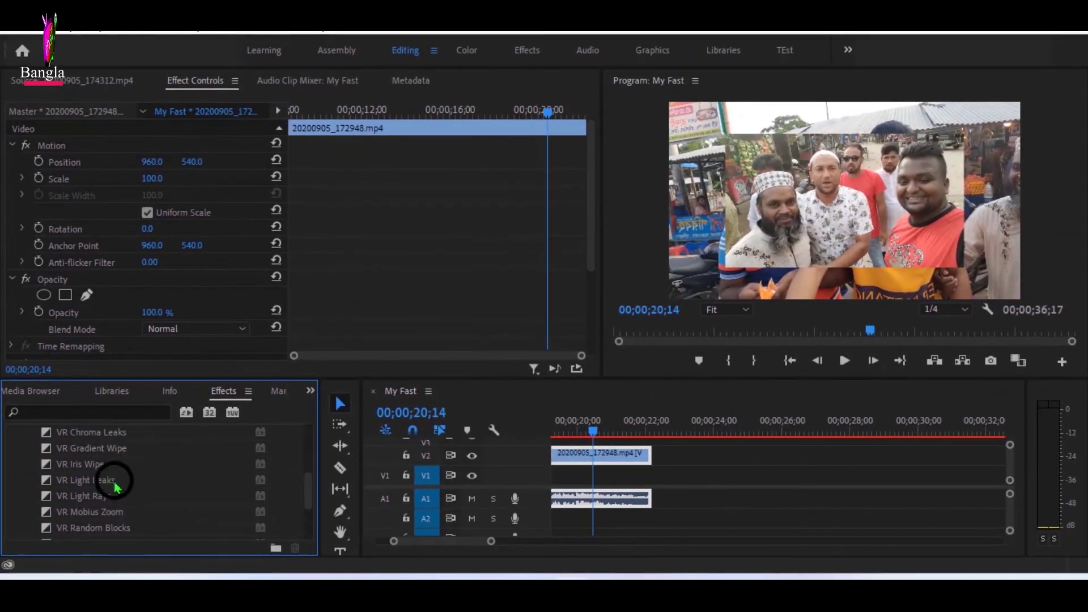
{"action": "scroll", "coordinate": [122, 503], "scroll_direction": "down", "scroll_amount": 1}
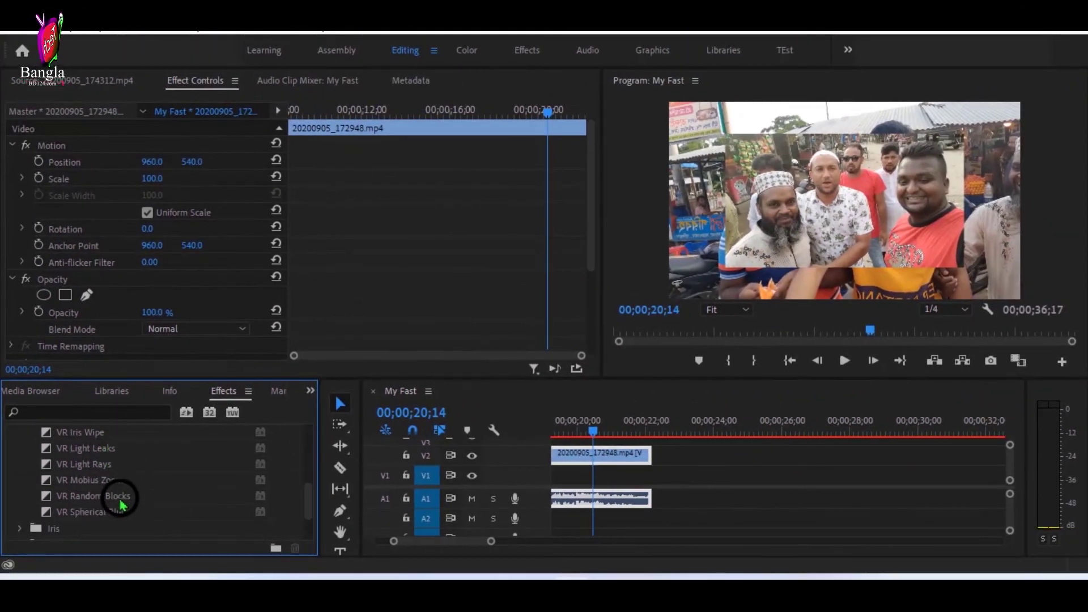
{"action": "left_click", "coordinate": [85, 482]}
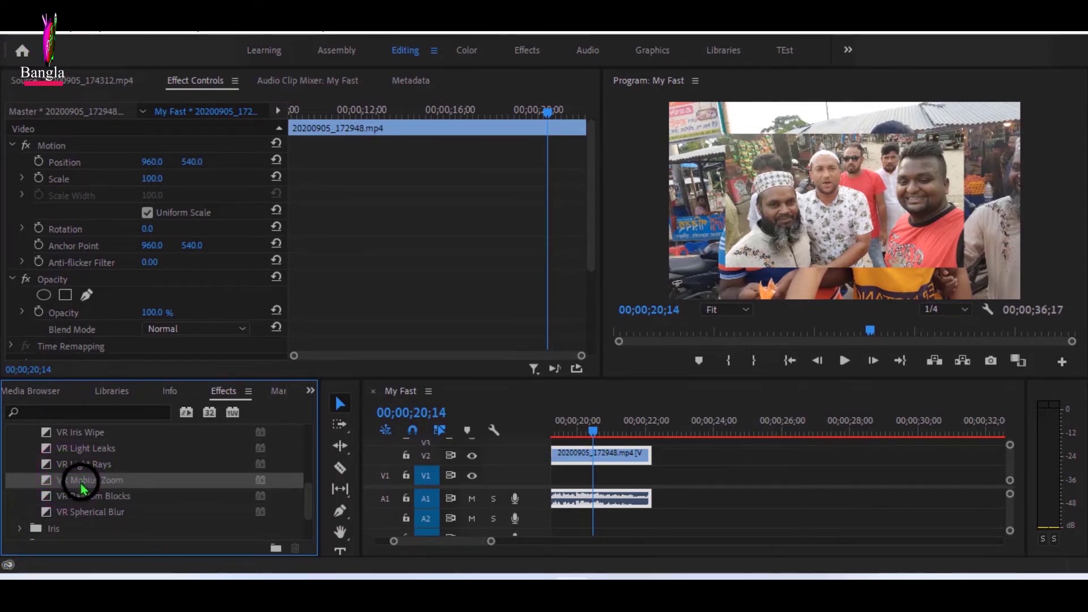
Step: Apply VR Mobius Zoom to the V2 clip's end and the V4 clip's start, then preview it
{"action": "mouse_move", "coordinate": [357, 496]}
{"action": "left_mouse_down"}
{"action": "mouse_move", "coordinate": [655, 466]}
{"action": "mouse_move", "coordinate": [646, 455]}
{"action": "left_mouse_up"}
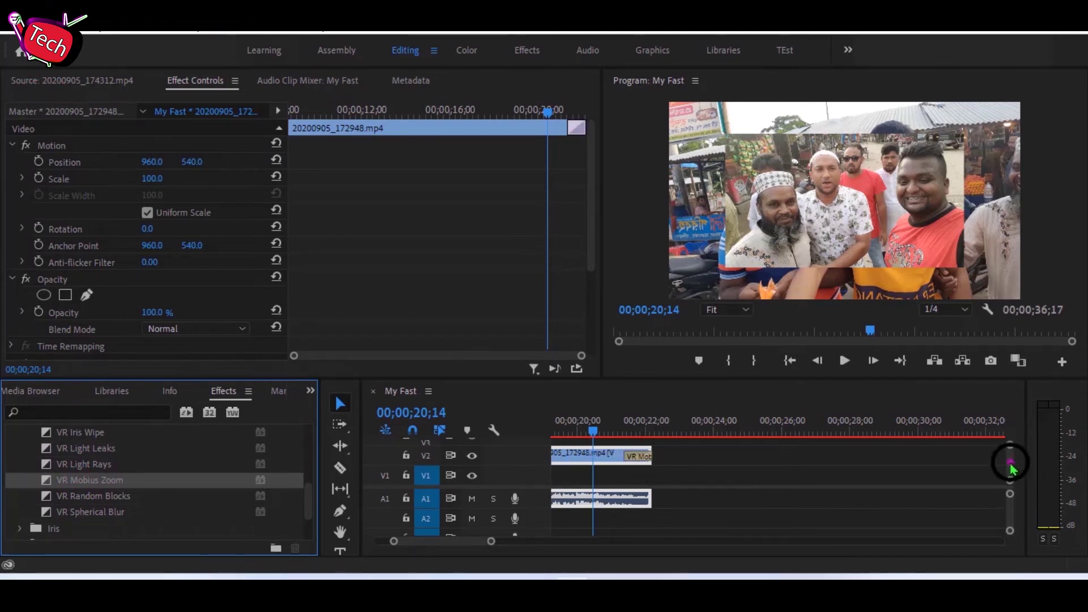
{"action": "left_click", "coordinate": [1011, 458]}
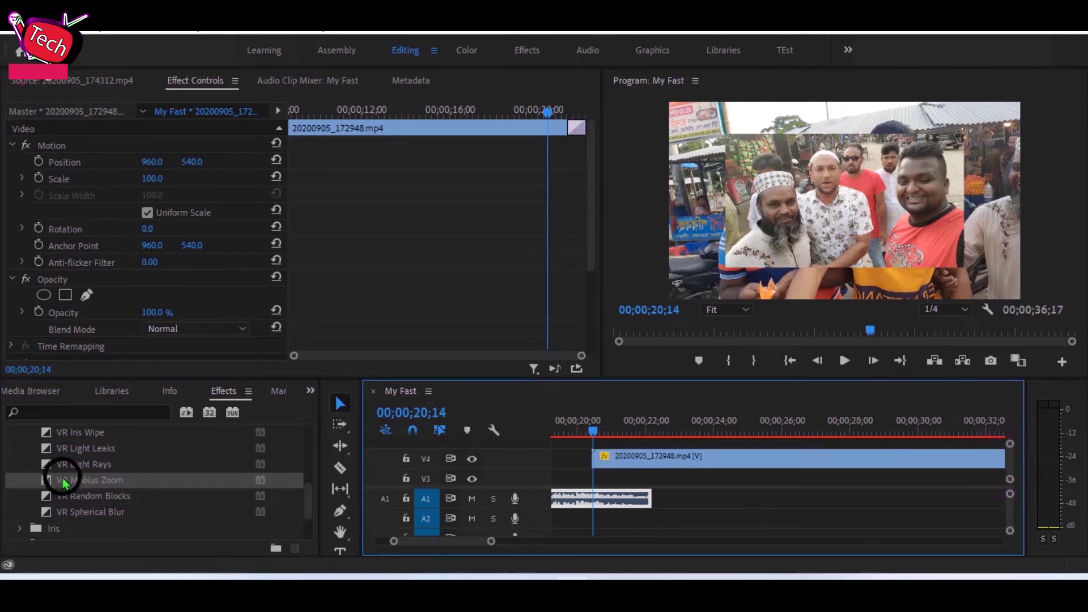
{"action": "left_click_drag", "start_coordinate": [45, 479], "coordinate": [602, 458]}
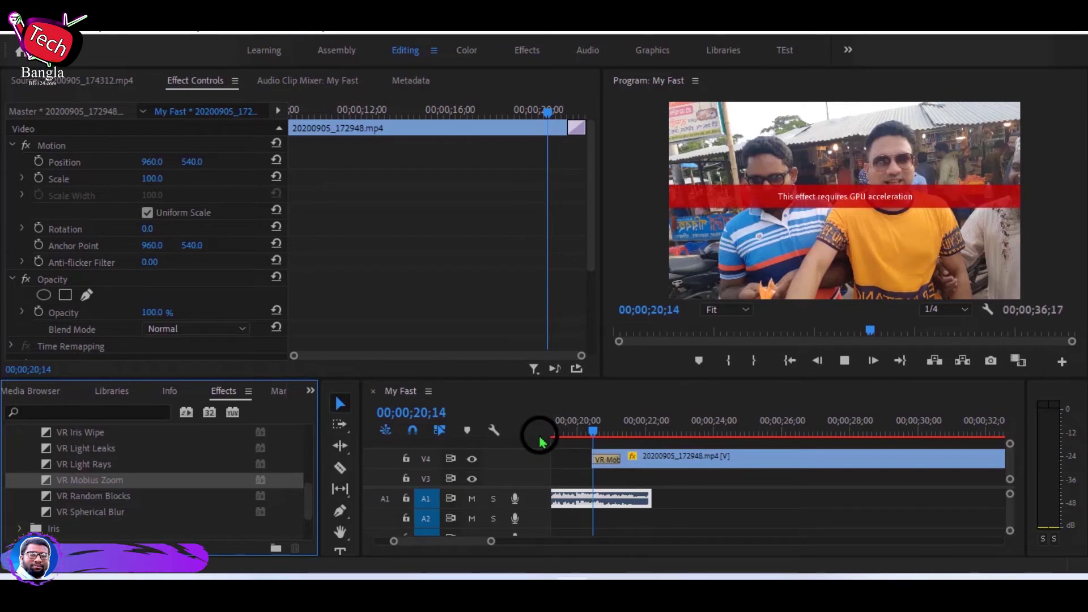
{"action": "key", "text": "space"}
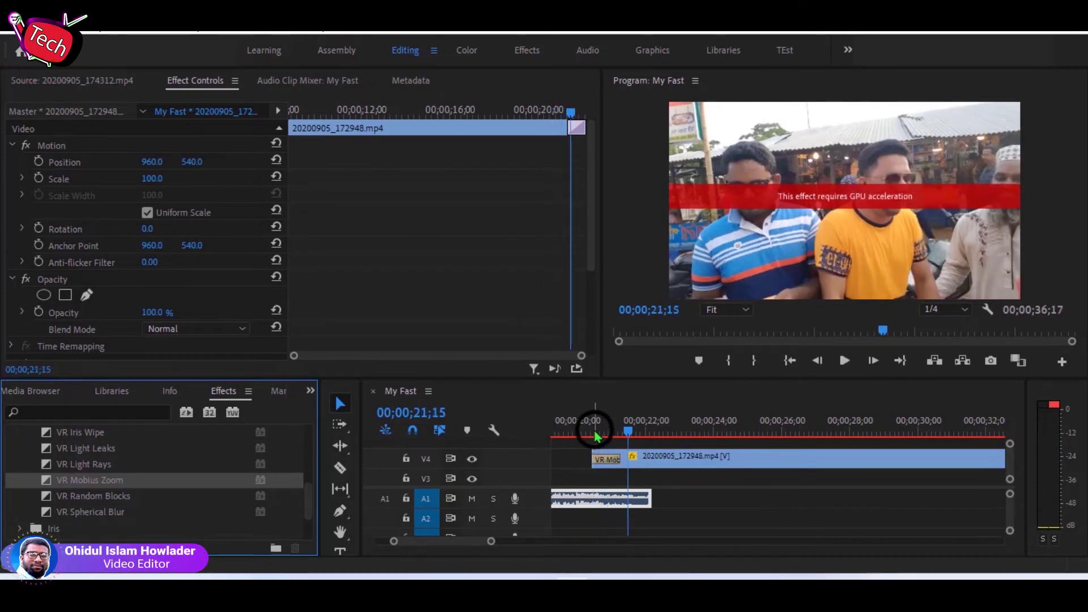
{"action": "left_click", "coordinate": [594, 434]}
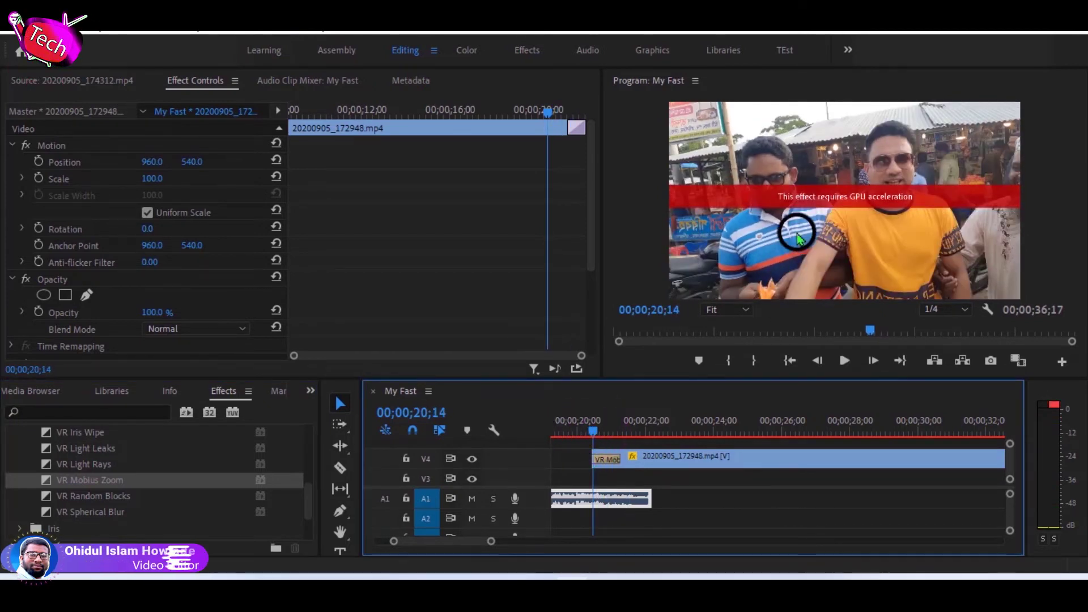
Step: Try VR Chroma Leaks on the V4 clip's start, then replace it with Additive Dissolve
{"action": "scroll", "coordinate": [157, 473], "scroll_direction": "up", "scroll_amount": 1}
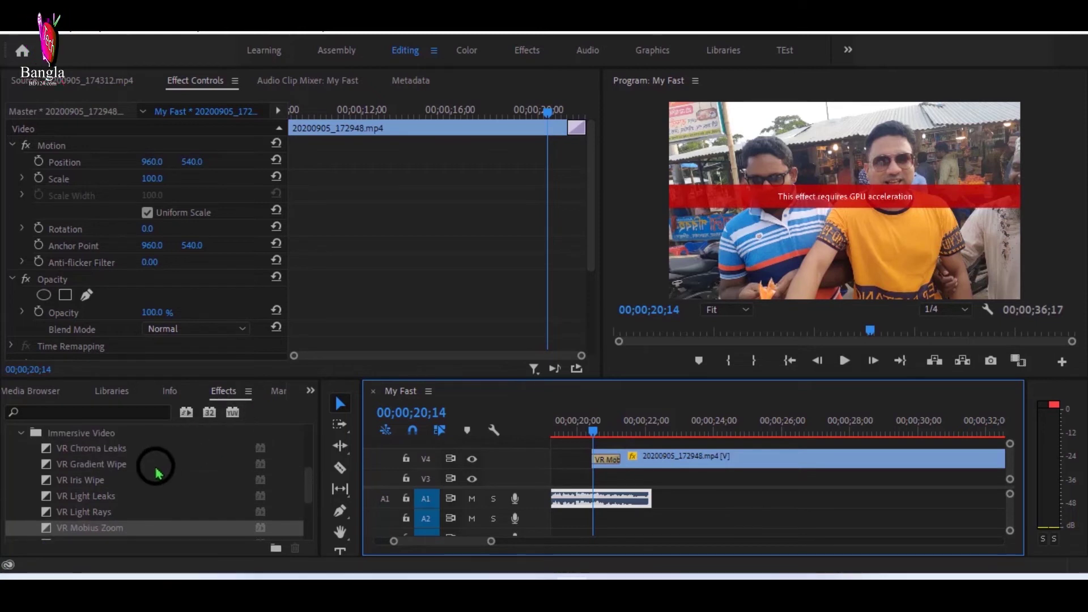
{"action": "mouse_move", "coordinate": [100, 451]}
{"action": "left_mouse_down"}
{"action": "mouse_move", "coordinate": [595, 459]}
{"action": "mouse_move", "coordinate": [605, 430]}
{"action": "left_mouse_up"}
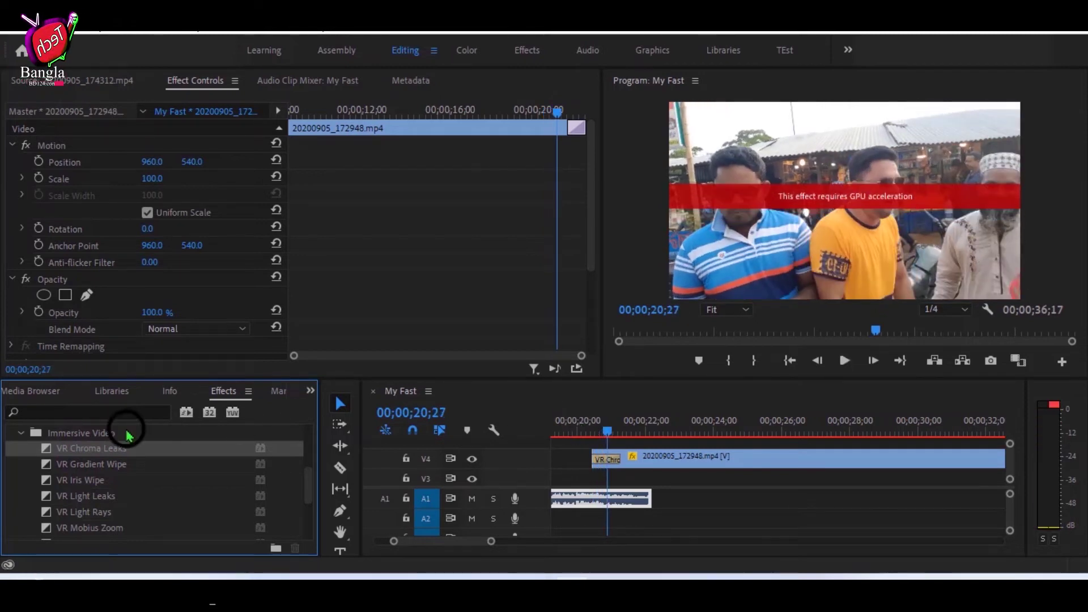
{"action": "scroll", "coordinate": [88, 454], "scroll_direction": "up", "scroll_amount": 1}
{"action": "double_click", "coordinate": [73, 448]}
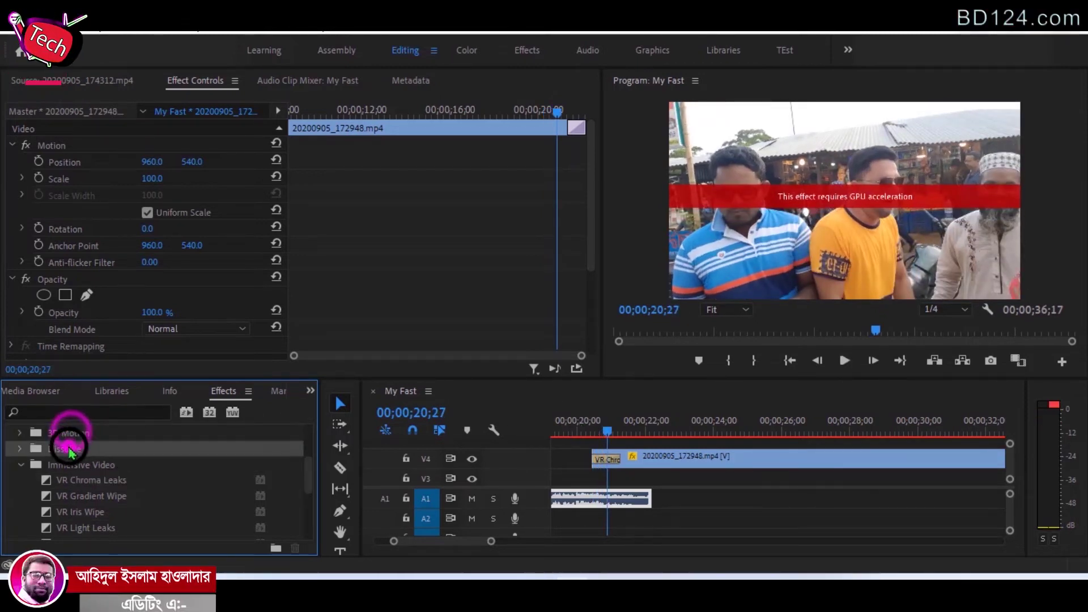
{"action": "left_click_drag", "start_coordinate": [110, 470], "coordinate": [594, 459]}
Step: Play and scrub through the new Additive Dissolve at the V4 clip's start, stopping at 21;07
{"action": "left_click", "coordinate": [583, 430]}
{"action": "key", "text": "space"}
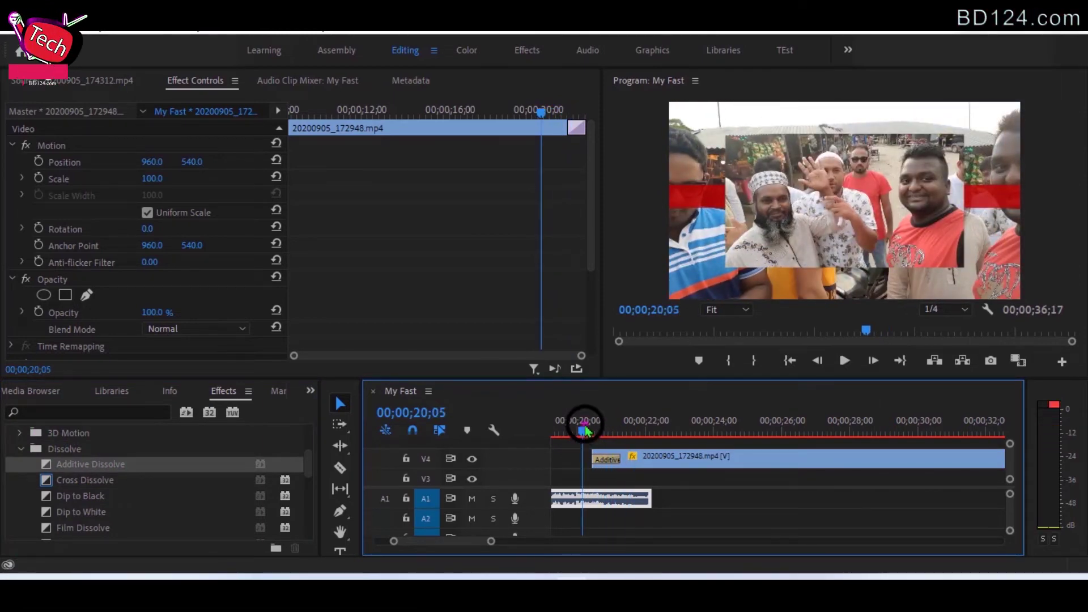
{"action": "left_click_drag", "start_coordinate": [586, 431], "coordinate": [615, 430]}
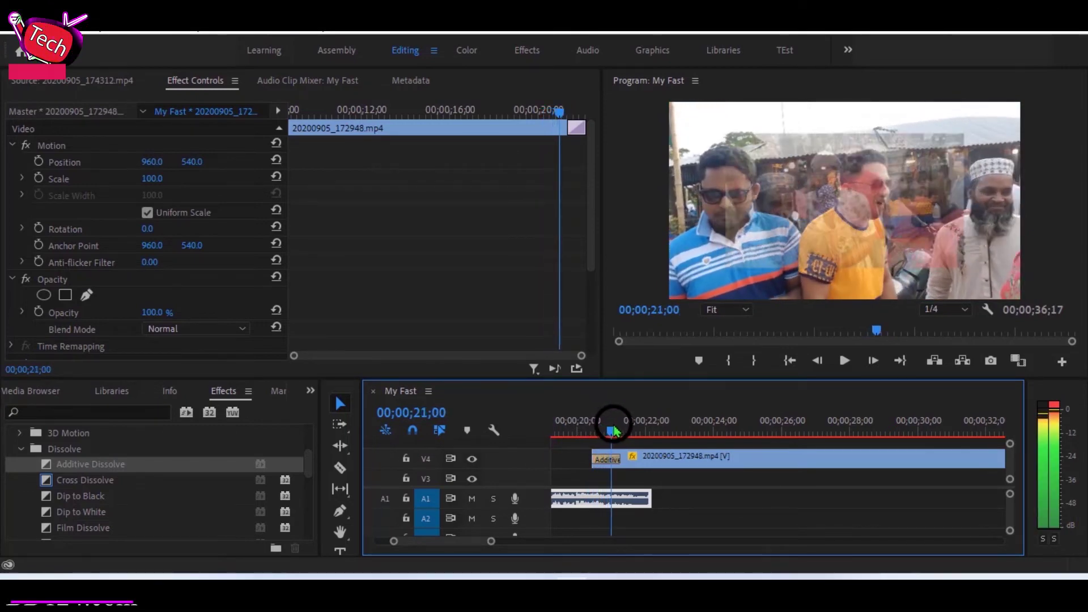
{"action": "left_click_drag", "start_coordinate": [616, 431], "coordinate": [619, 431]}
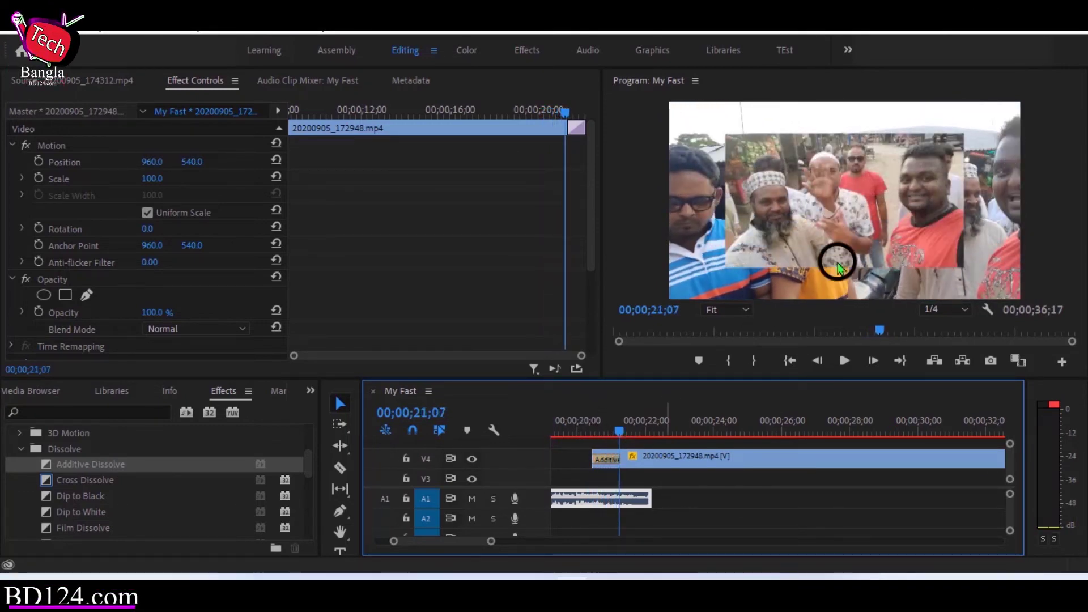
Step: Check the preview at 22;01 and 19;18, then select the V4 clip to show its motion properties
{"action": "left_click", "coordinate": [749, 458]}
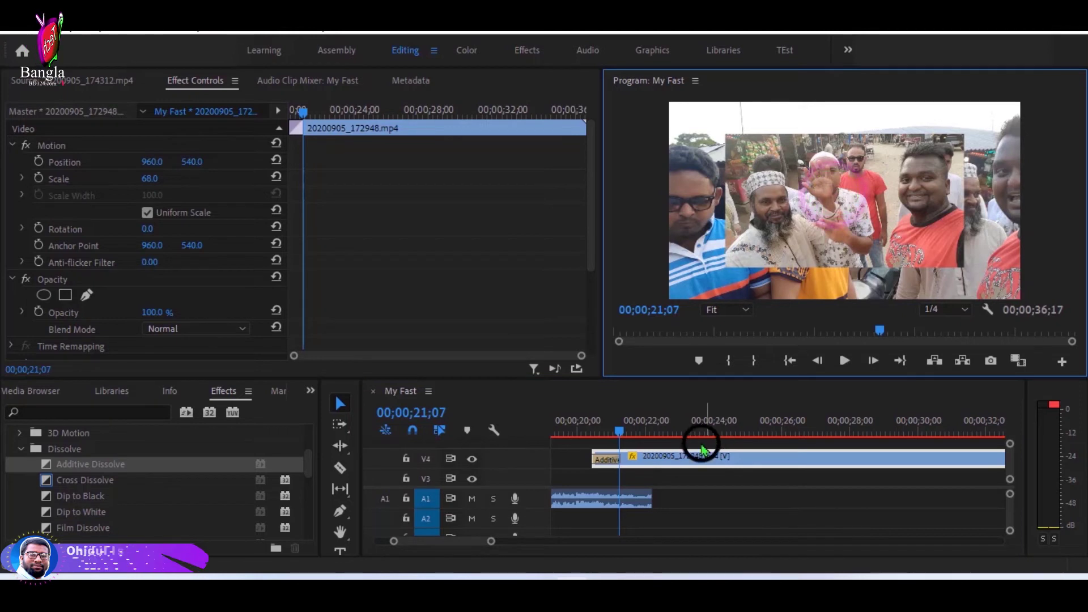
{"action": "left_click", "coordinate": [646, 432]}
{"action": "left_click", "coordinate": [835, 194]}
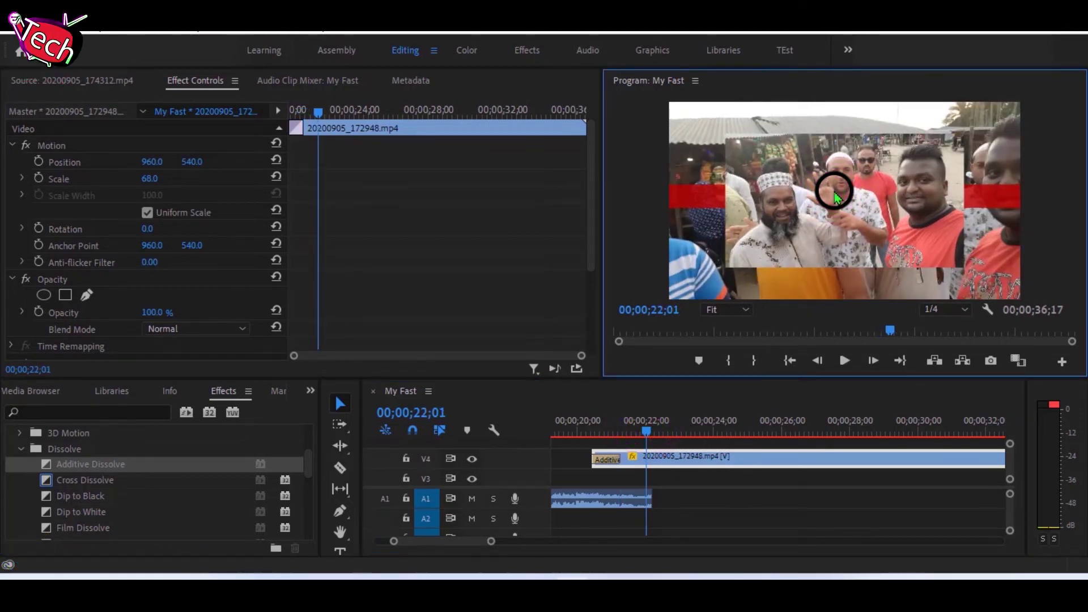
{"action": "left_click", "coordinate": [563, 429]}
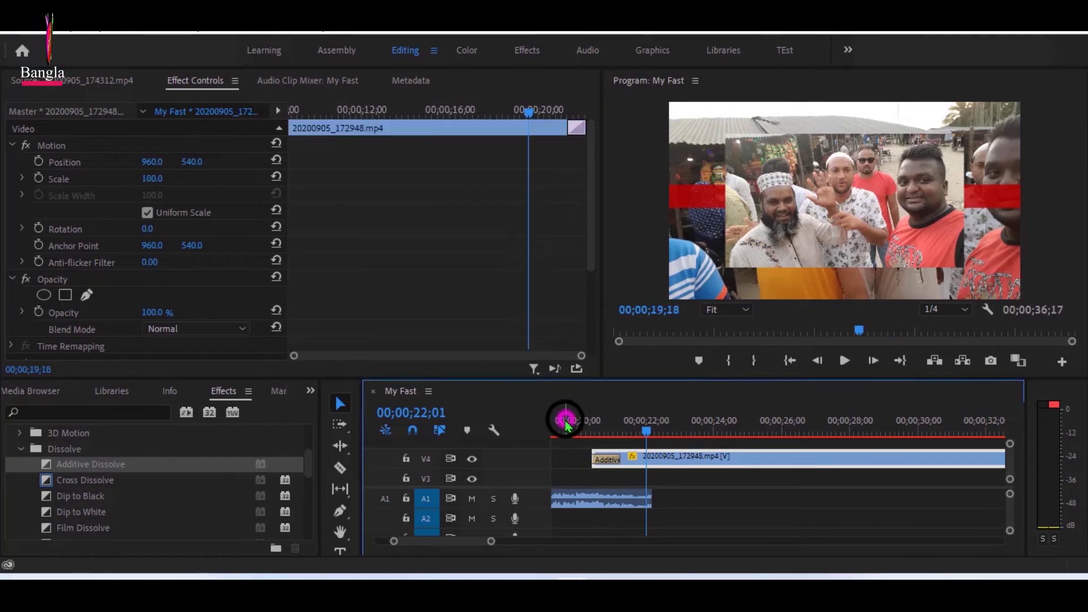
{"action": "left_click", "coordinate": [652, 431]}
{"action": "left_click", "coordinate": [715, 455]}
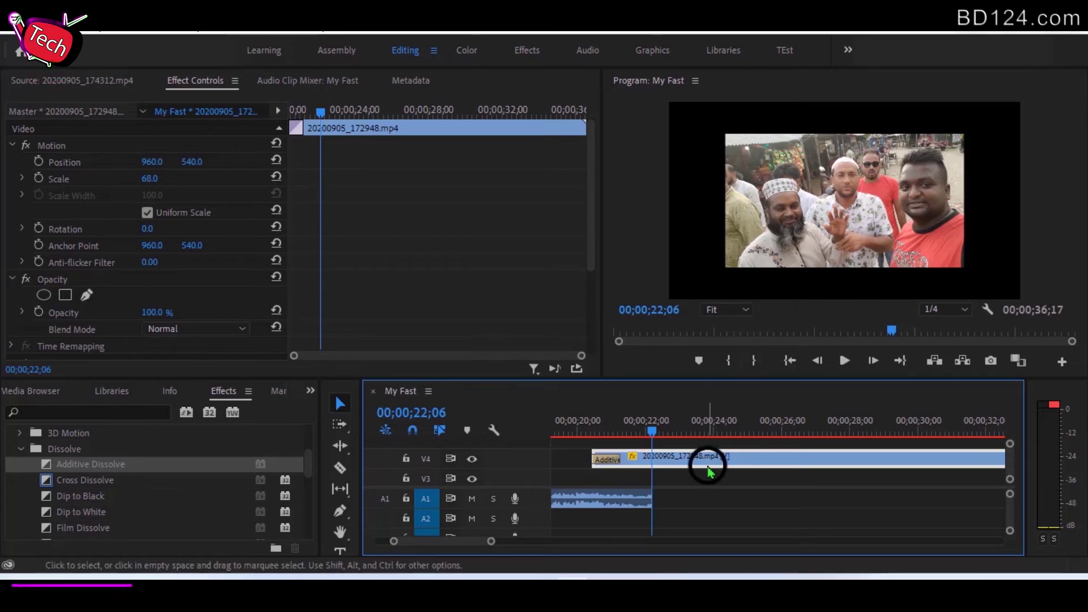
Step: Toggle Scale to Frame Size on the V4 clip on, then off again
{"action": "left_click", "coordinate": [752, 489]}
{"action": "left_click", "coordinate": [715, 459]}
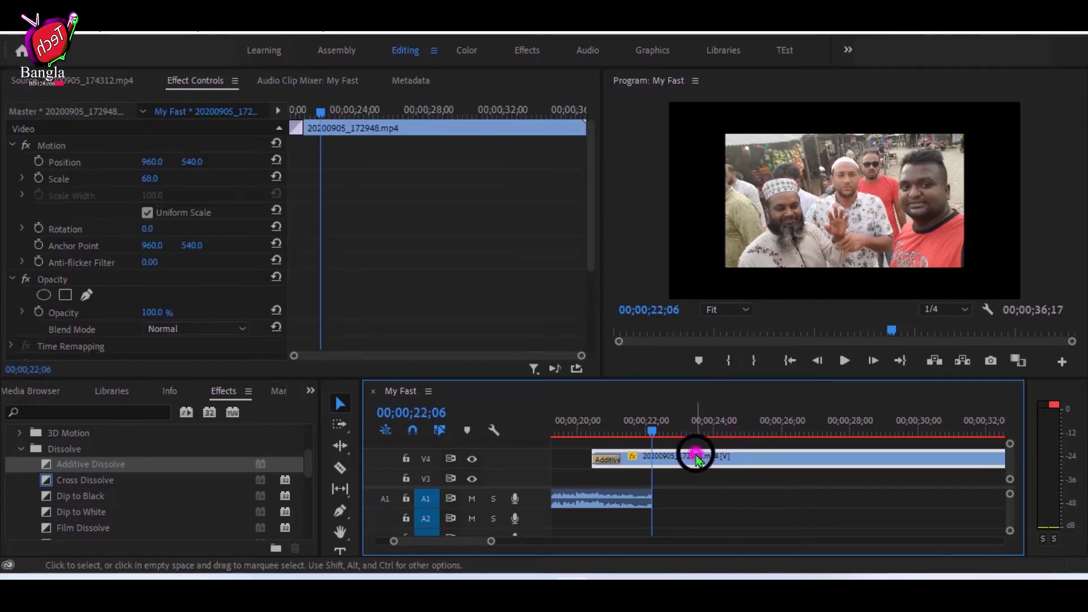
{"action": "right_click", "coordinate": [698, 460]}
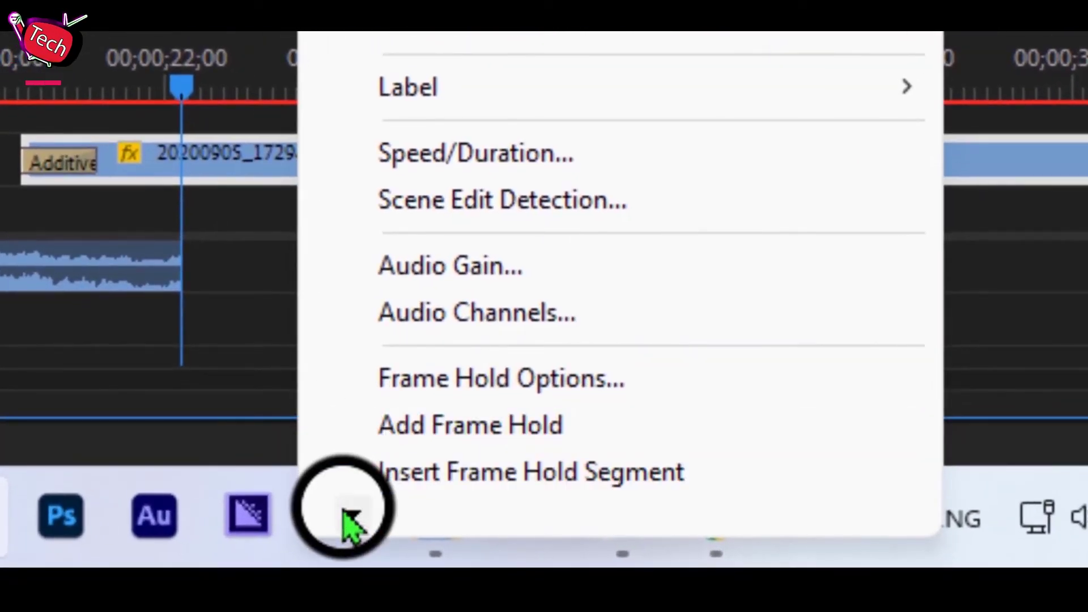
{"action": "left_click", "coordinate": [350, 512]}
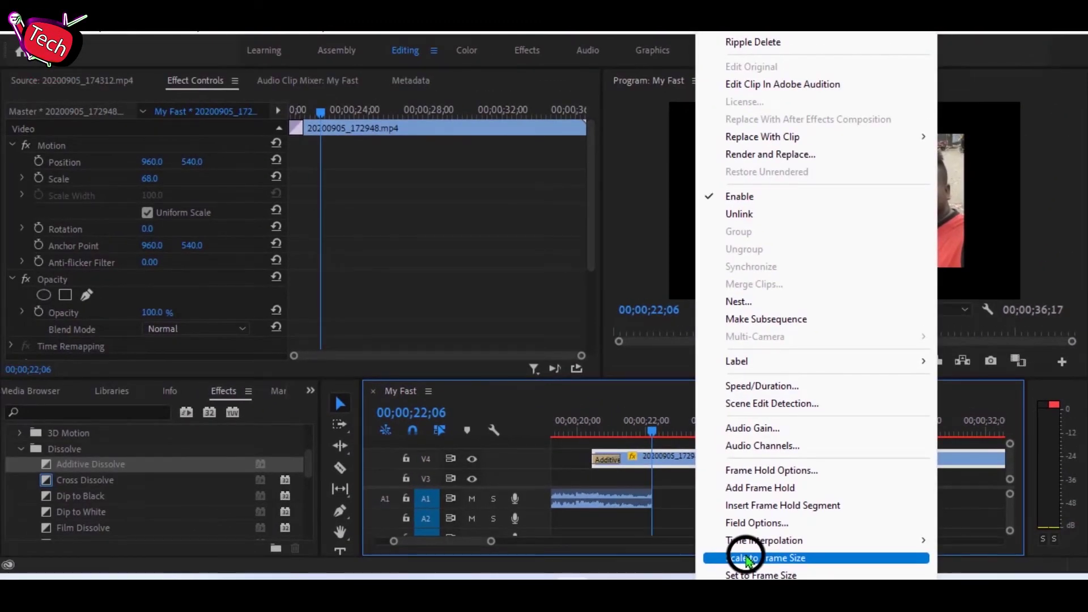
{"action": "left_click", "coordinate": [747, 560]}
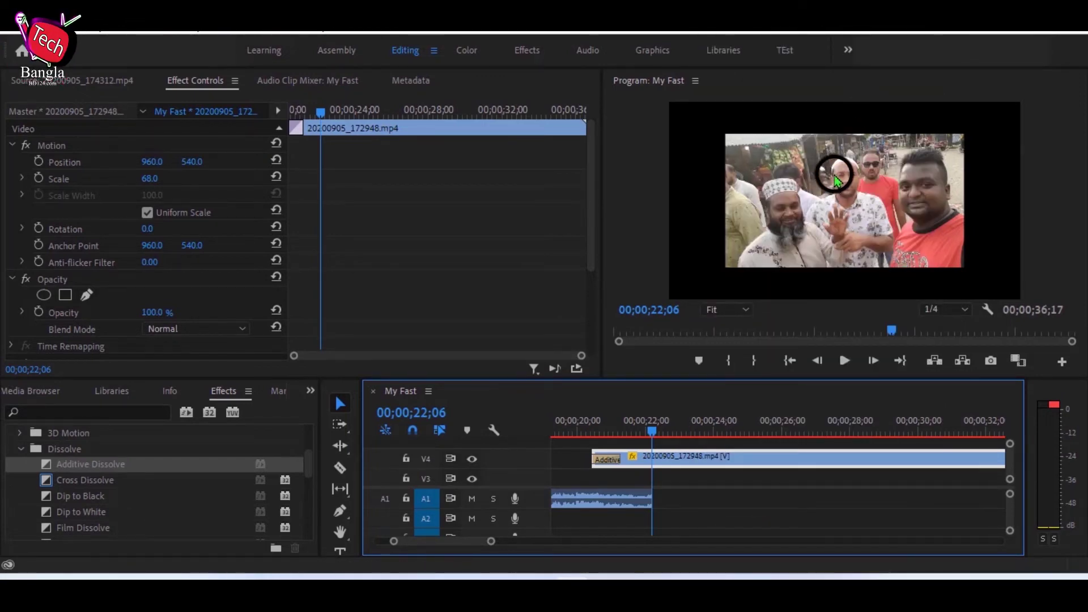
{"action": "right_click", "coordinate": [685, 457]}
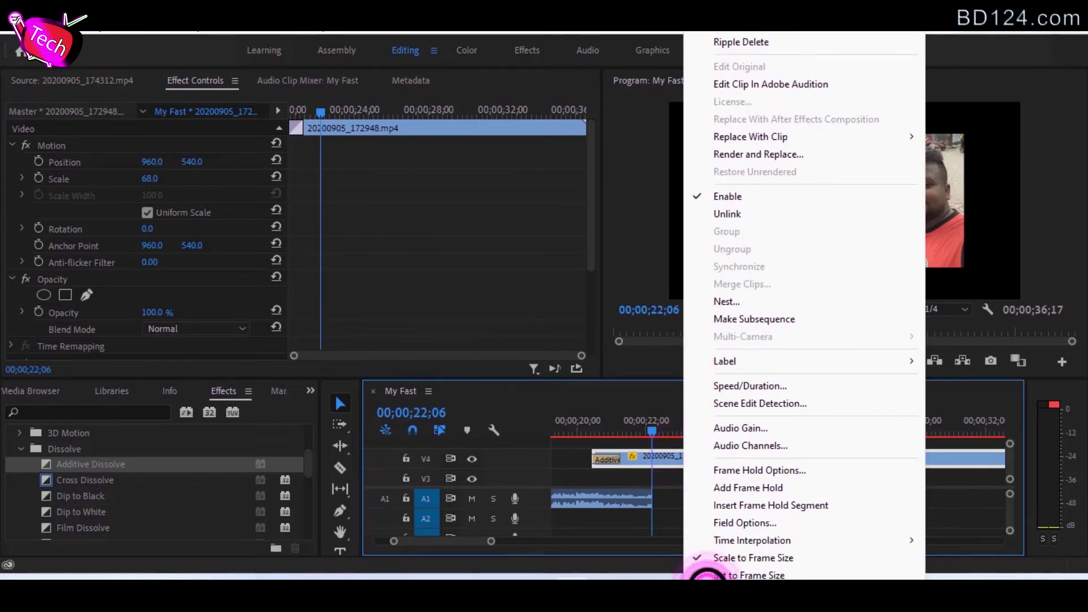
{"action": "left_click", "coordinate": [731, 573]}
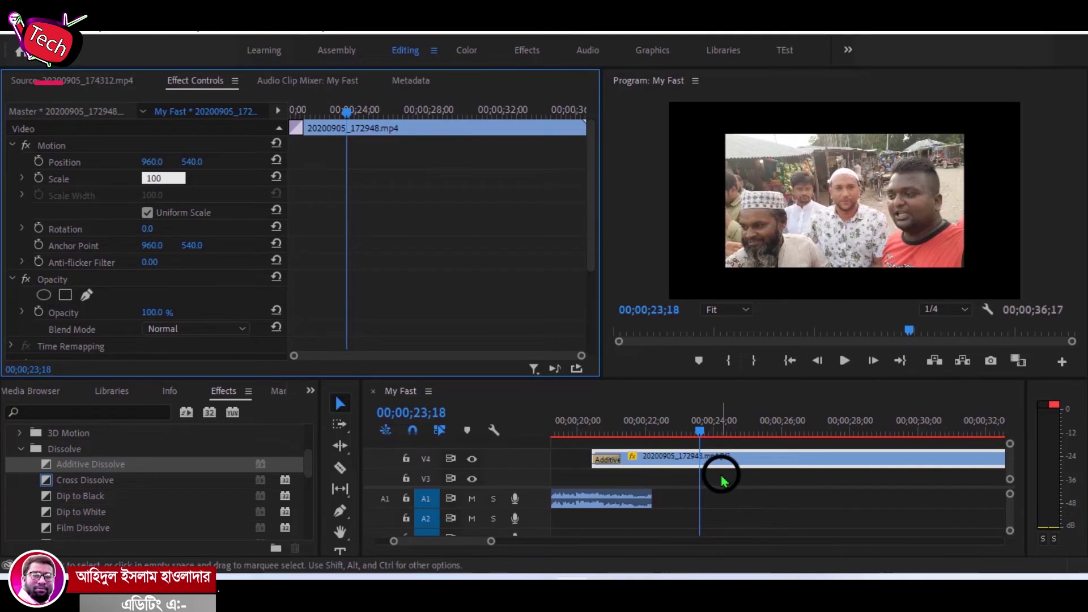
Step: Commit the V4 clip's Scale at 100, then scrub it down to 97
{"action": "left_click", "coordinate": [68, 180]}
{"action": "left_click", "coordinate": [162, 177]}
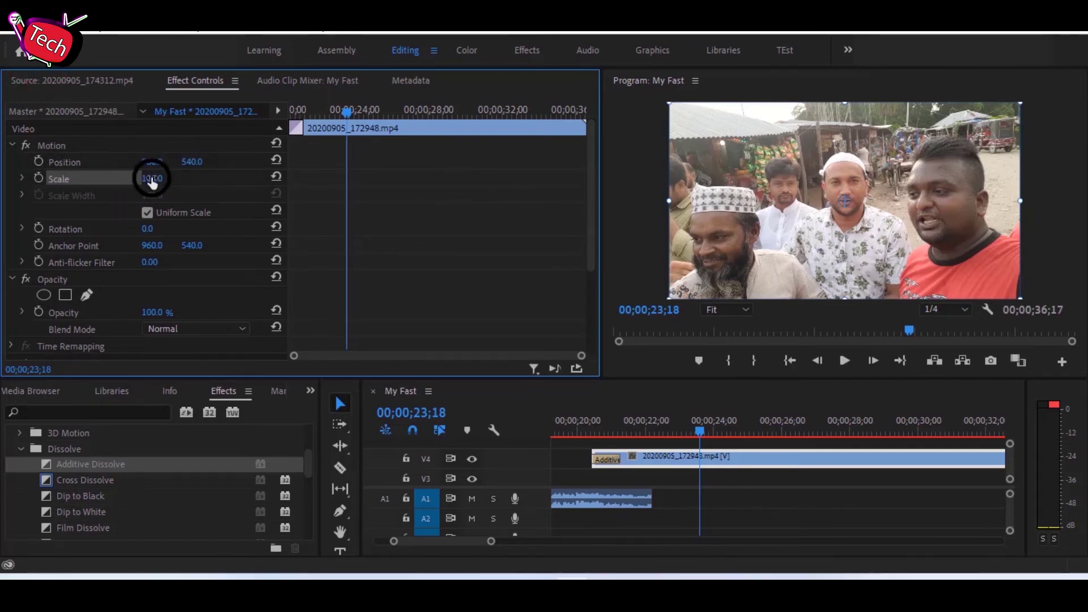
{"action": "mouse_move", "coordinate": [149, 178]}
{"action": "left_mouse_down"}
{"action": "mouse_move", "coordinate": [135, 197]}
{"action": "mouse_move", "coordinate": [160, 175]}
{"action": "left_mouse_up"}
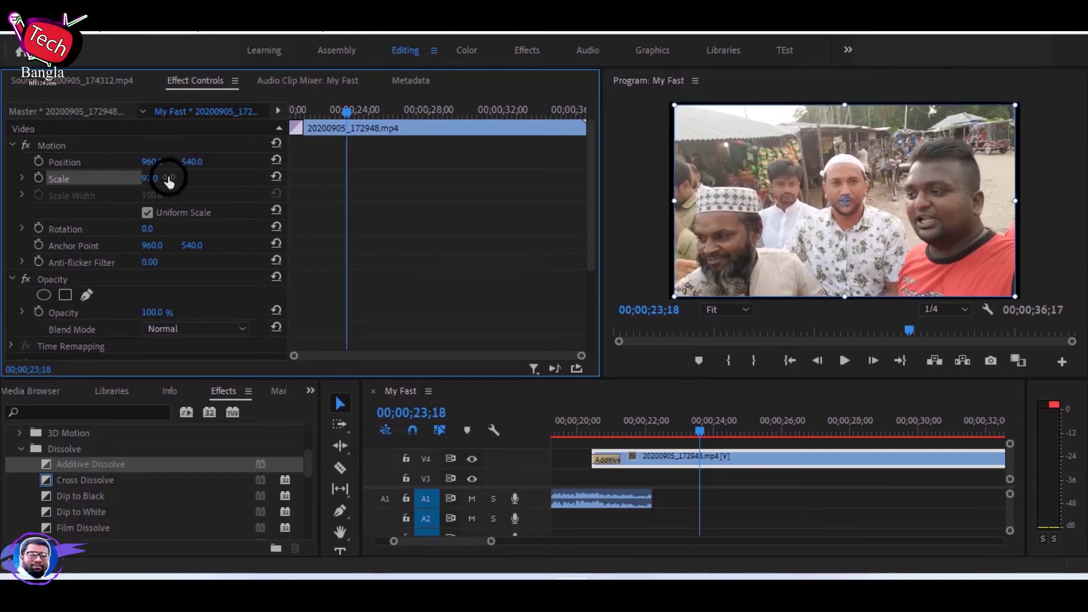
Step: Load the V4 copy of 20200905_172948.mp4 into the Source monitor
{"action": "left_click", "coordinate": [759, 478]}
{"action": "double_click", "coordinate": [757, 458]}
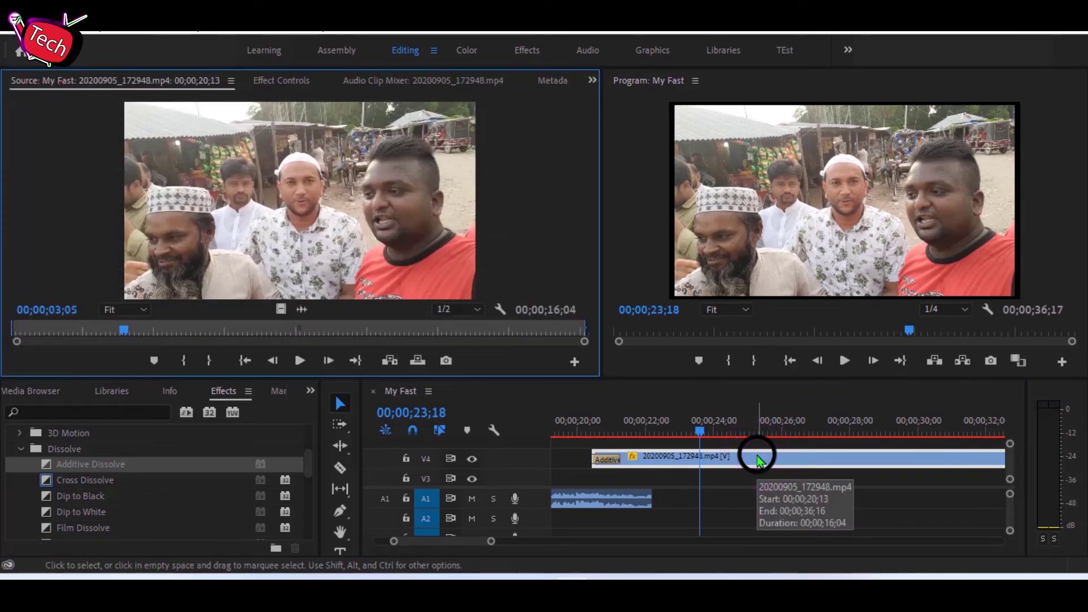
{"action": "left_click", "coordinate": [757, 457]}
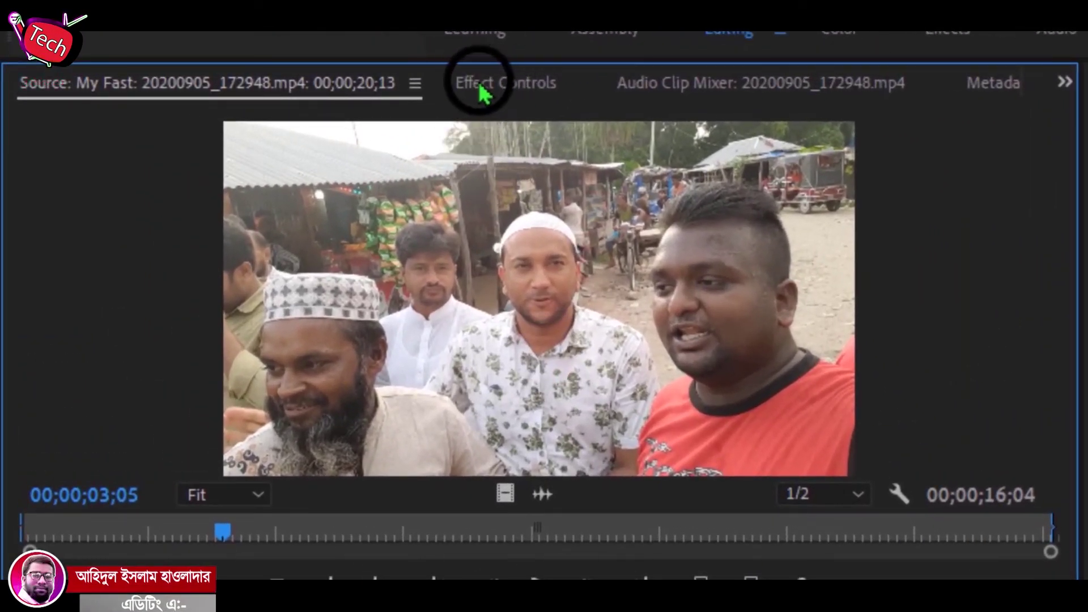
Step: Set the V4 clip's Motion to Position X 936, Scale 108, Rotation 94°, Anchor Point X 967
{"action": "left_click", "coordinate": [516, 86]}
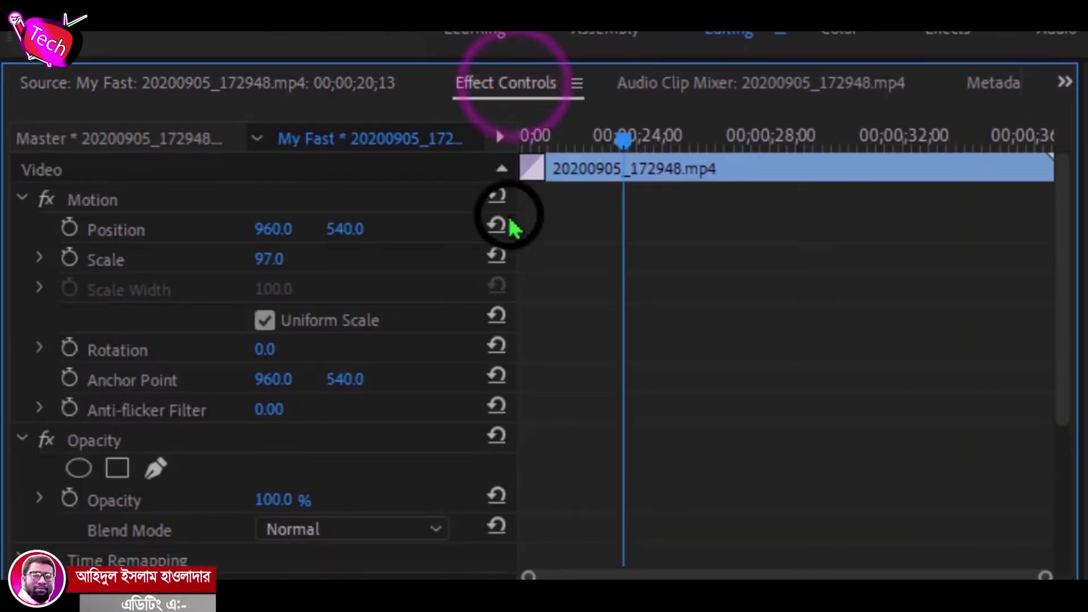
{"action": "left_click", "coordinate": [114, 202]}
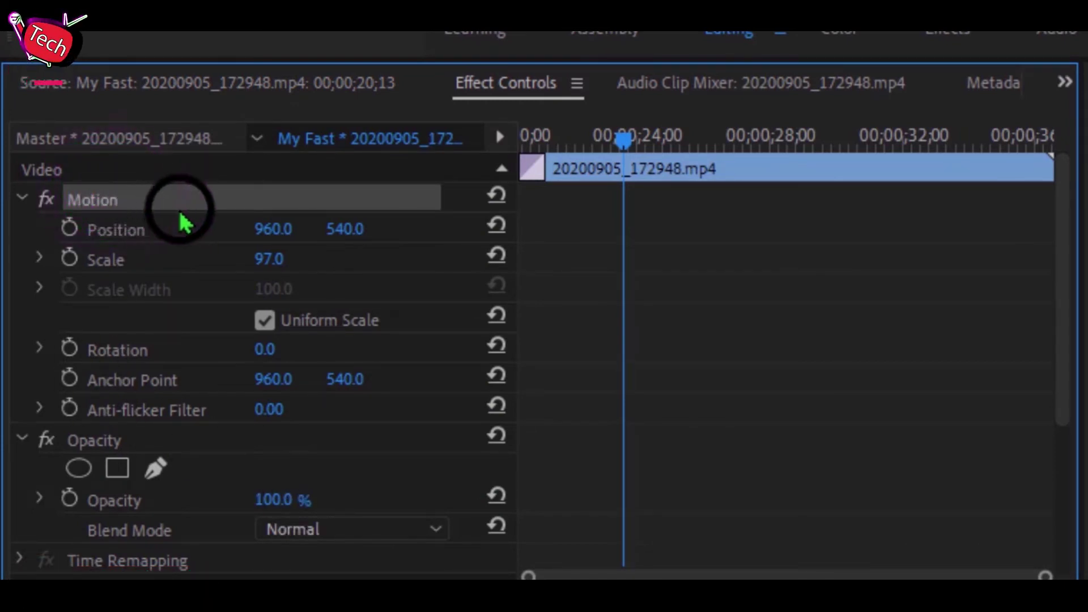
{"action": "left_click_drag", "start_coordinate": [256, 229], "coordinate": [182, 244]}
{"action": "left_click_drag", "start_coordinate": [269, 259], "coordinate": [292, 275]}
{"action": "left_click_drag", "start_coordinate": [264, 349], "coordinate": [399, 356]}
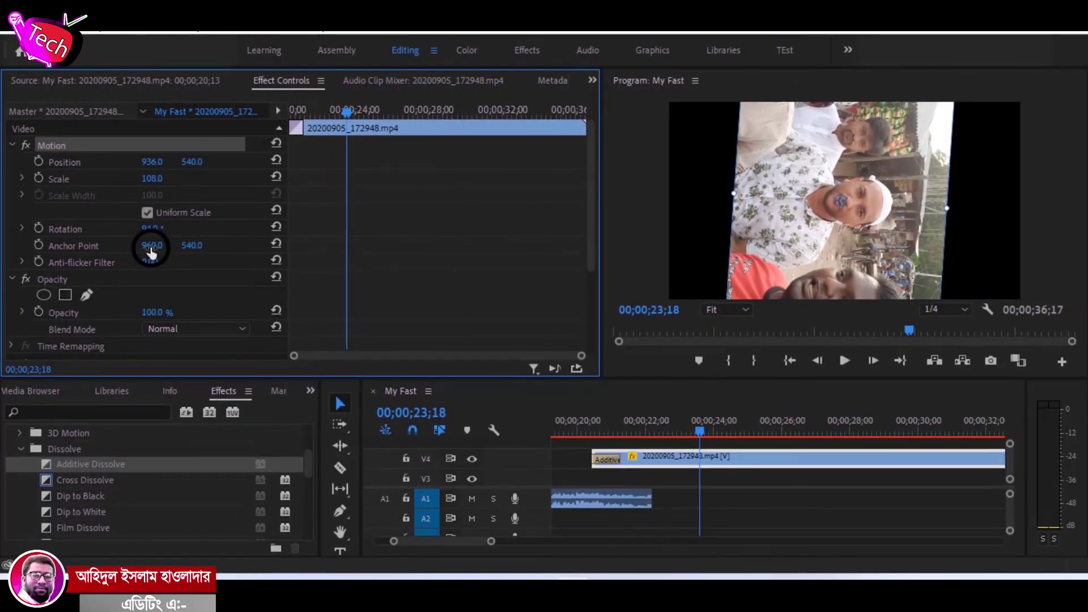
{"action": "left_click_drag", "start_coordinate": [151, 249], "coordinate": [156, 245]}
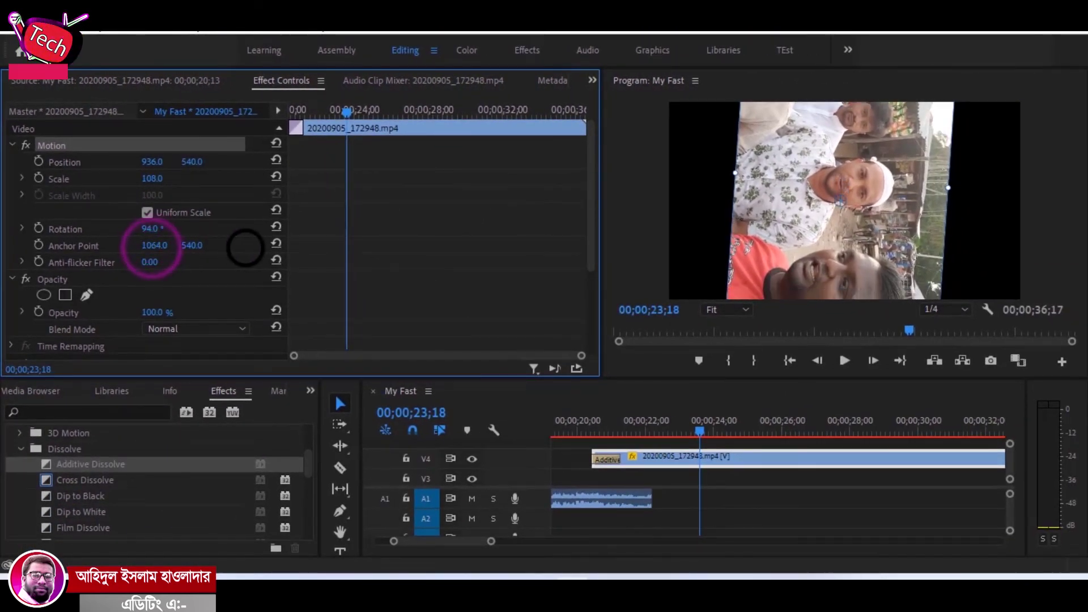
Step: Try fading down the V4 clip's Opacity in Effect Controls, then deselect the Opacity effect
{"action": "scroll", "coordinate": [163, 289], "scroll_direction": "down", "scroll_amount": 2}
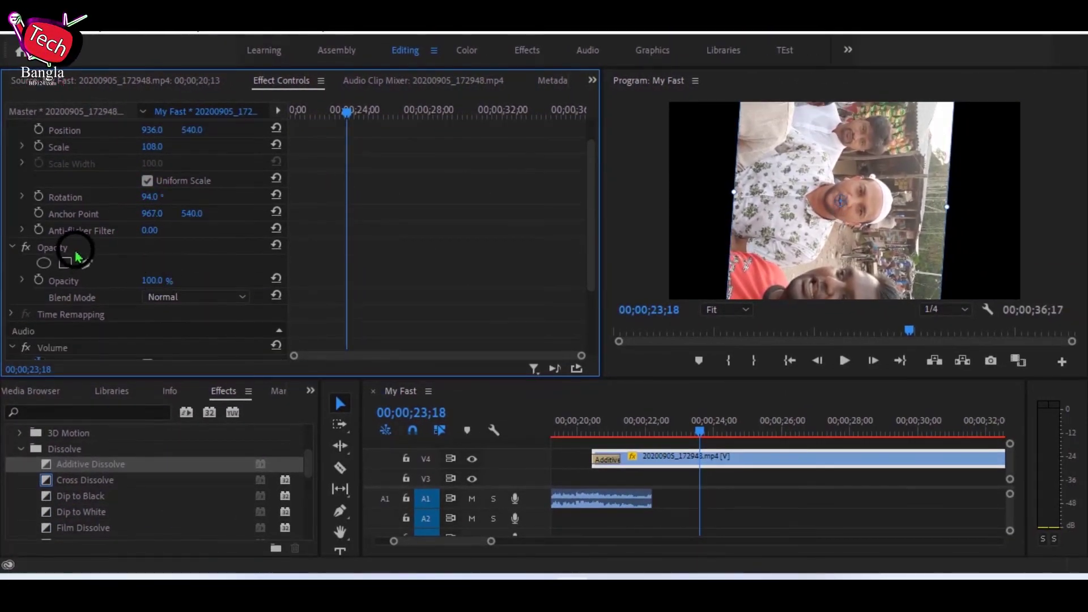
{"action": "left_click", "coordinate": [66, 248]}
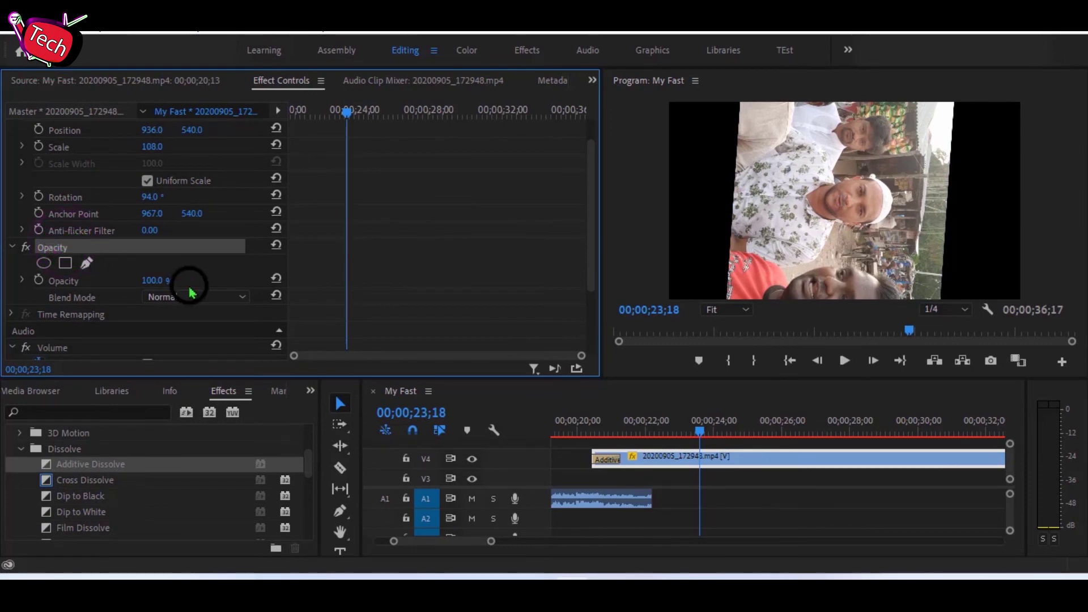
{"action": "mouse_move", "coordinate": [158, 282]}
{"action": "left_mouse_down"}
{"action": "mouse_move", "coordinate": [138, 293]}
{"action": "mouse_move", "coordinate": [330, 293]}
{"action": "left_mouse_up"}
{"action": "scroll", "coordinate": [139, 277], "scroll_direction": "down", "scroll_amount": 3}
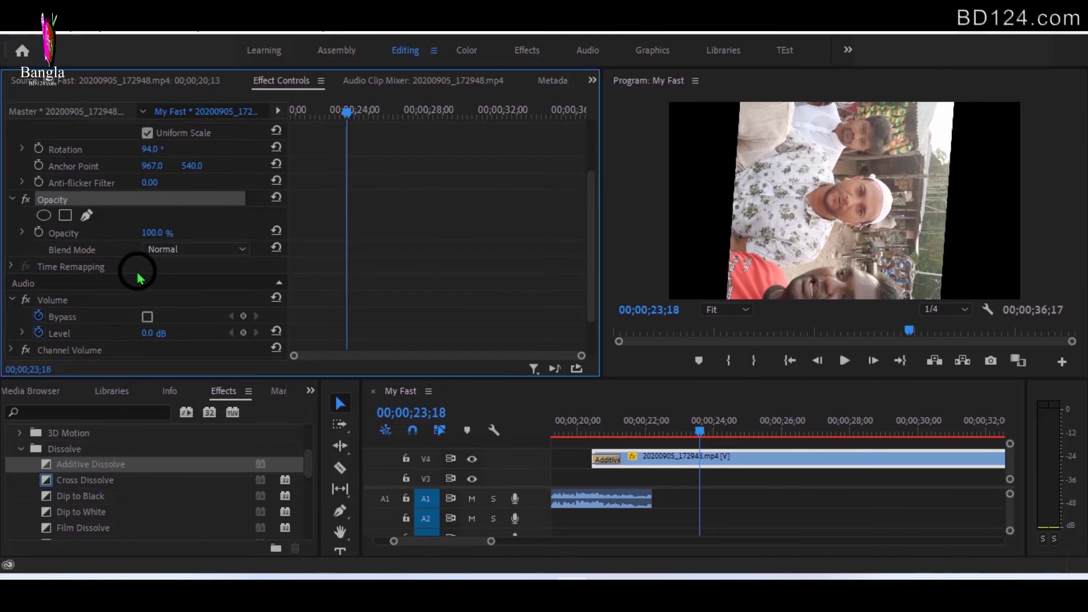
{"action": "left_click", "coordinate": [34, 284]}
{"action": "scroll", "coordinate": [205, 307], "scroll_direction": "down", "scroll_amount": 3}
{"action": "scroll", "coordinate": [205, 307], "scroll_direction": "up", "scroll_amount": 3}
{"action": "scroll", "coordinate": [207, 306], "scroll_direction": "up", "scroll_amount": 3}
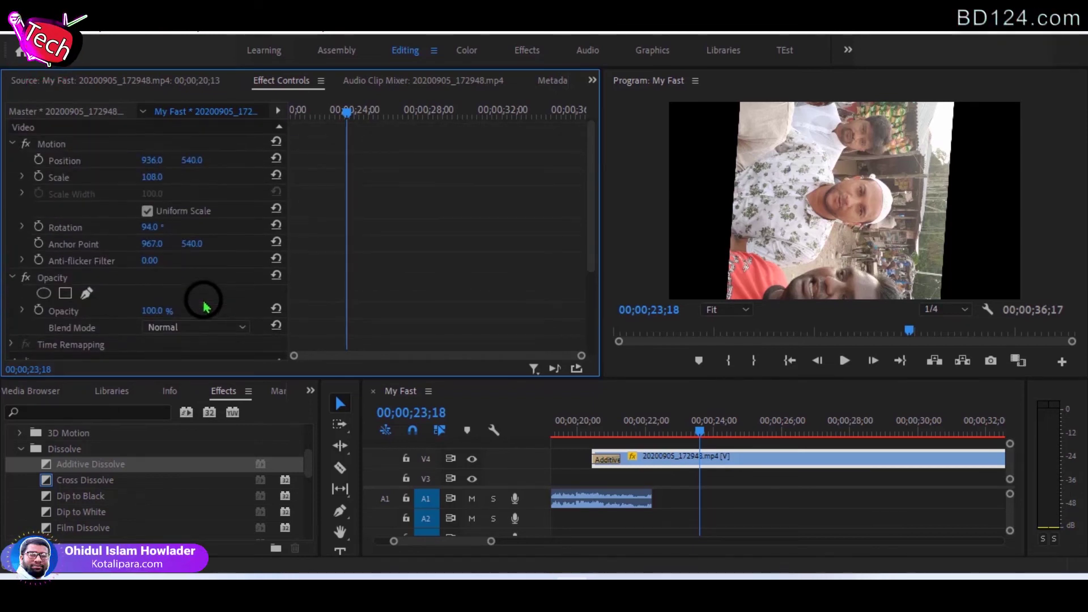